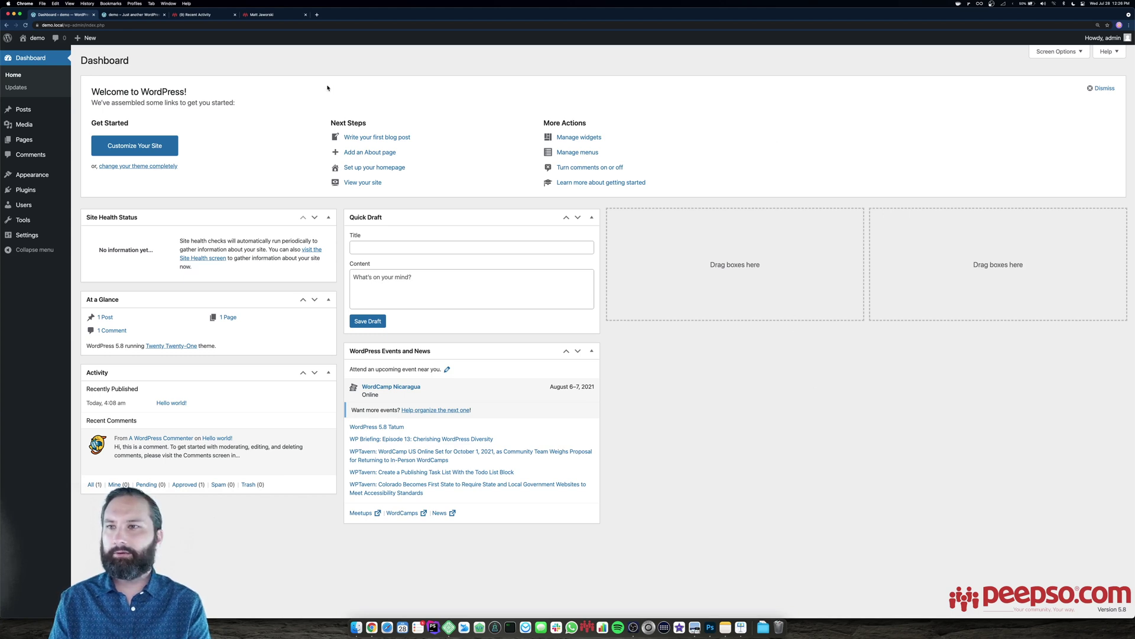
Step: Look over the site's front page and the PeepSo demo site, then return to the dashboard
left_click(143, 15)
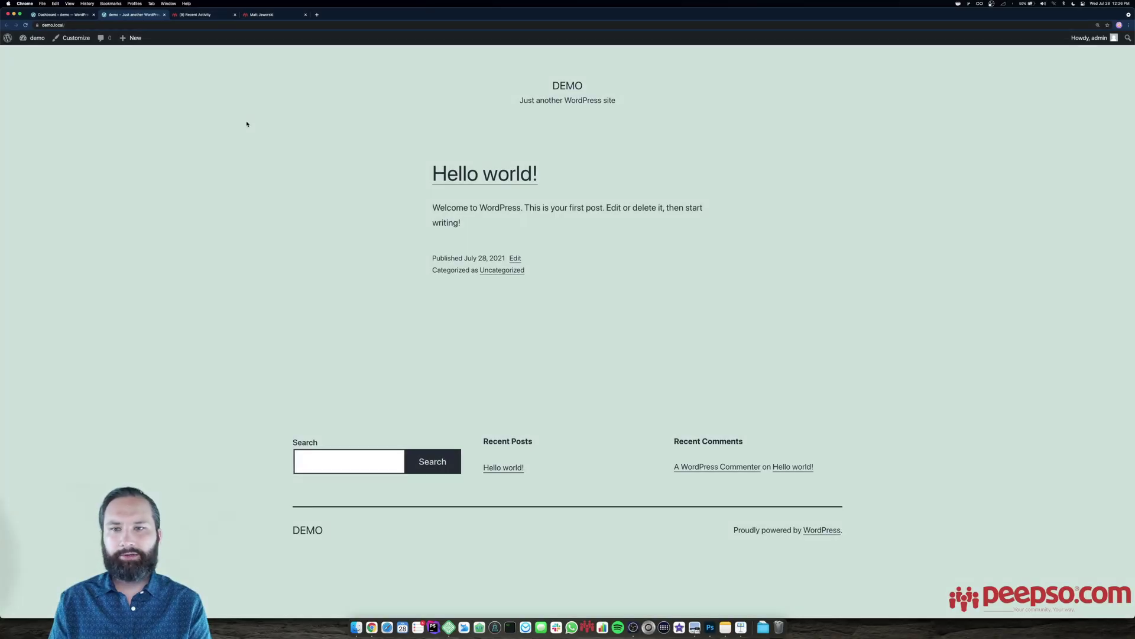
left_click(203, 17)
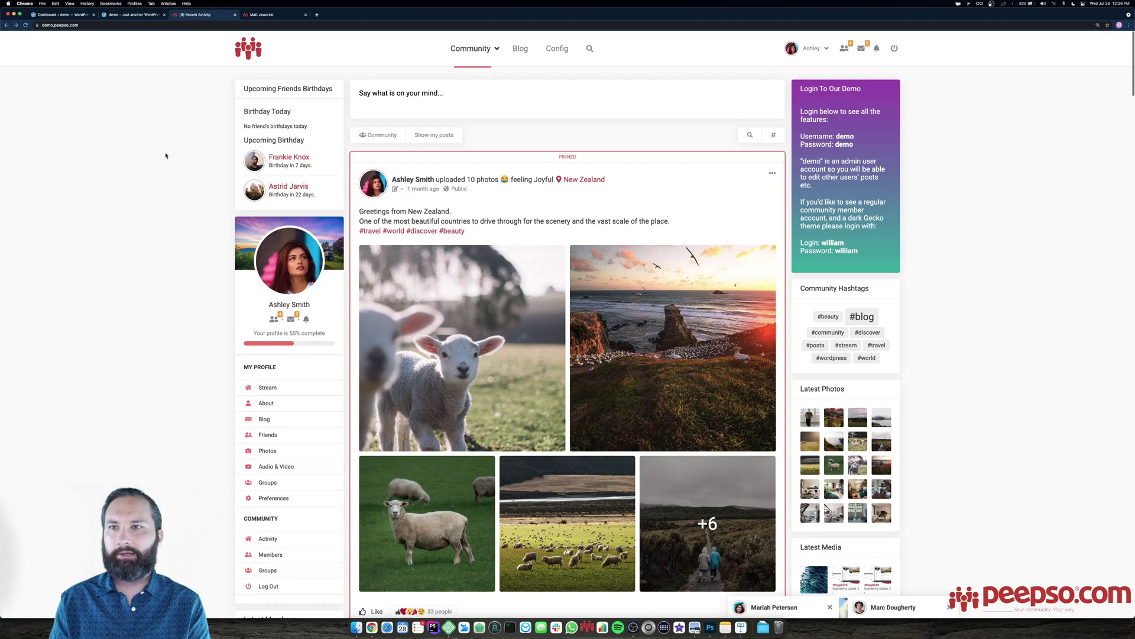
left_click(140, 18)
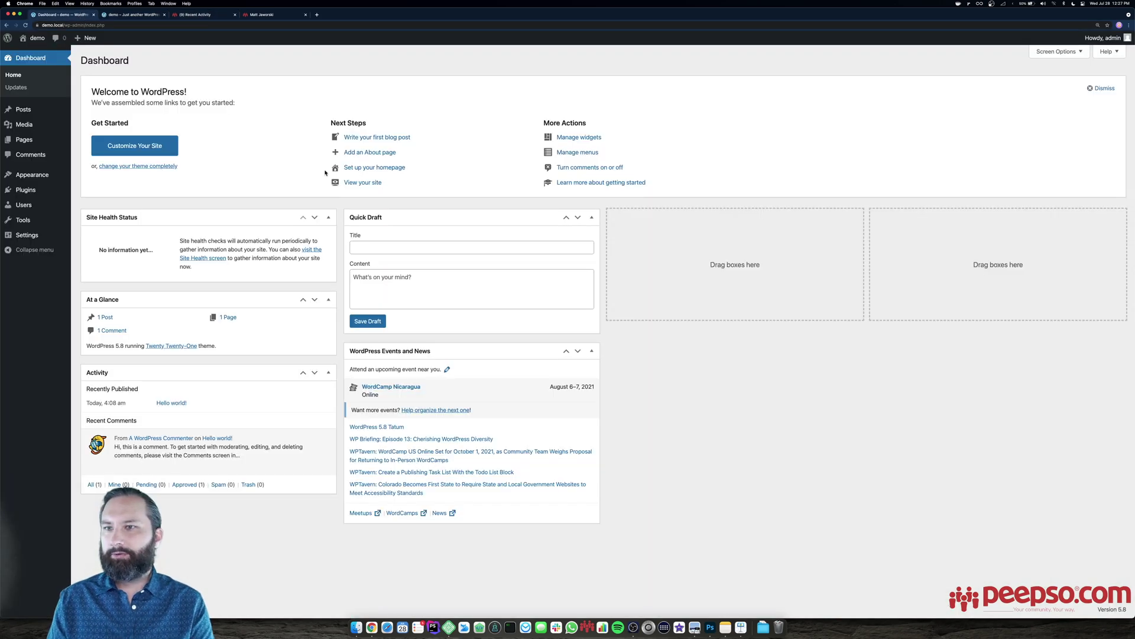
Step: Find the PeepSo plugin in the plugin directory, install it, and open PeepSo > Installer
mouse_move(42, 193)
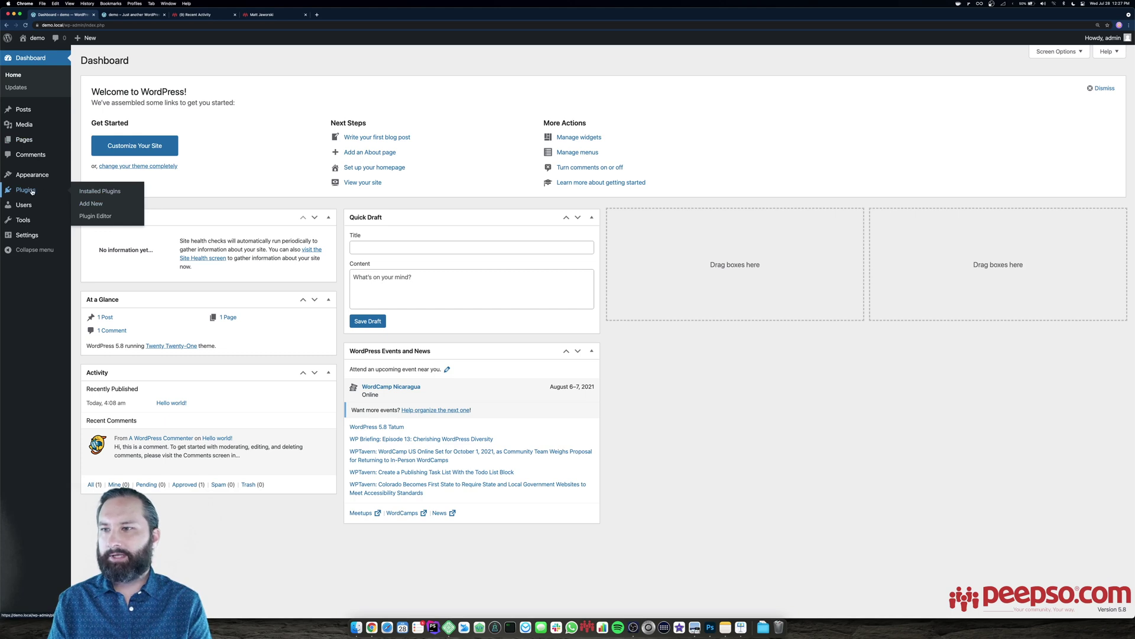
left_click(102, 204)
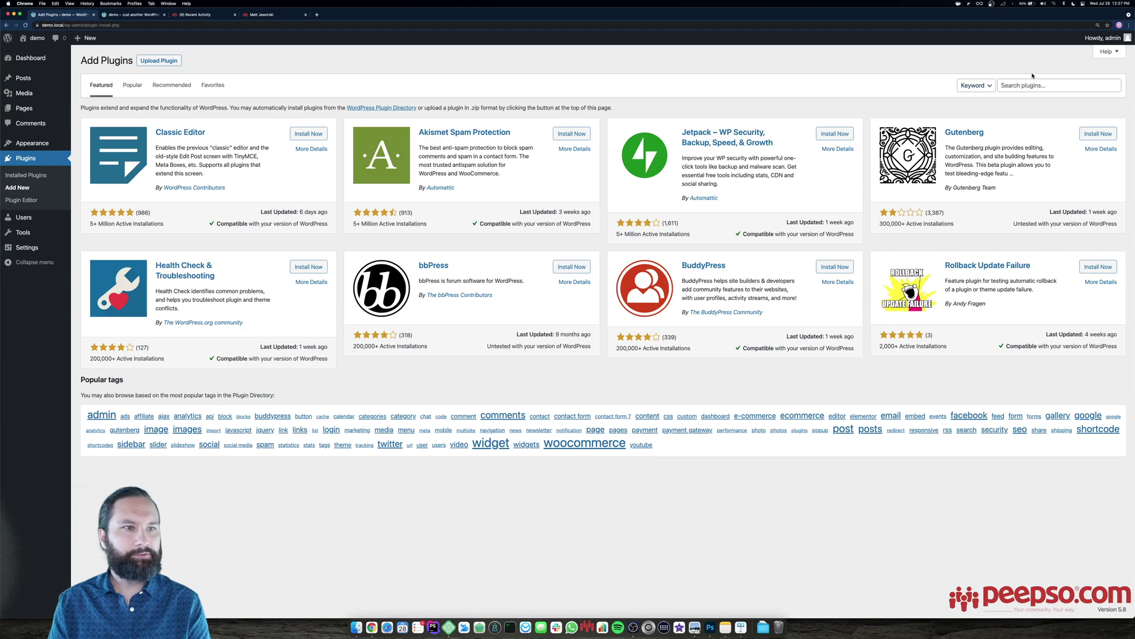
left_click(1032, 85)
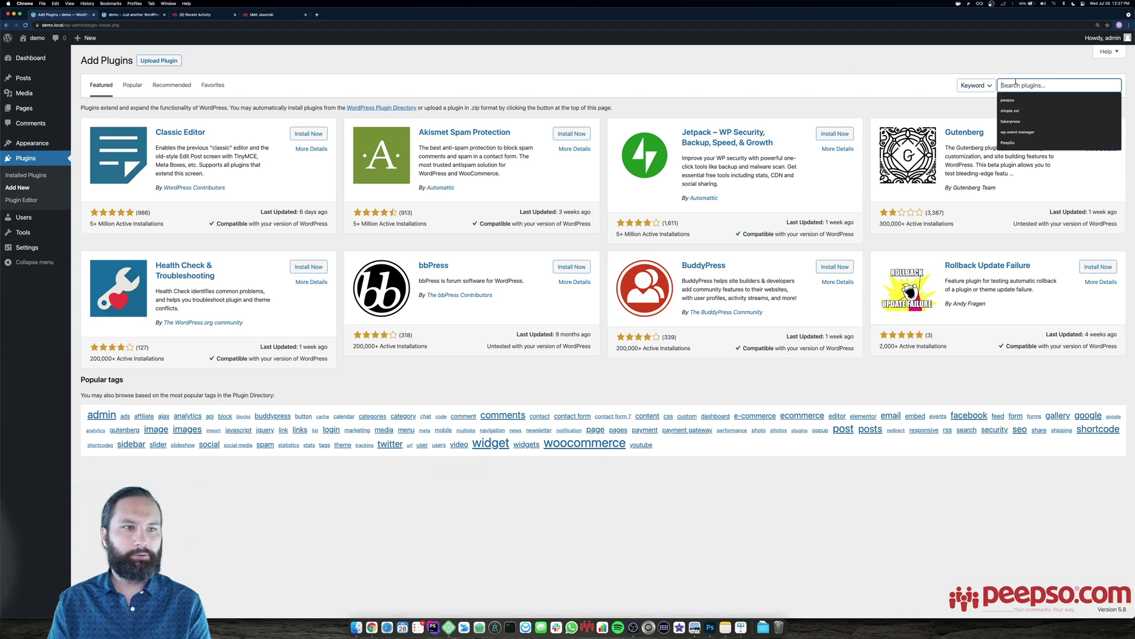
type("PeepSo")
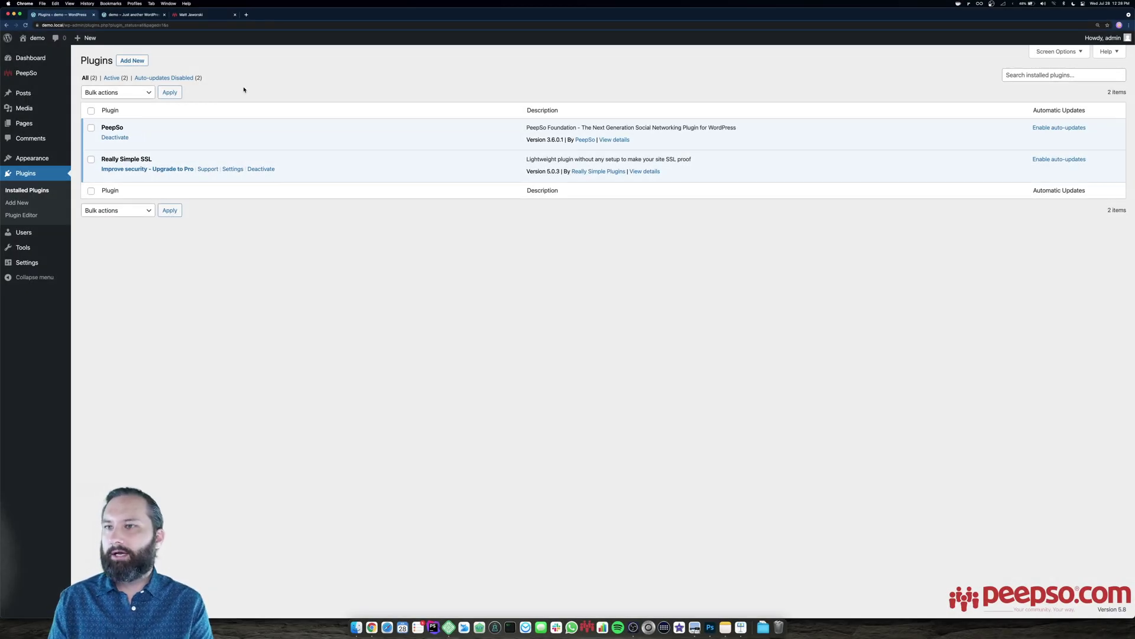
mouse_move(39, 74)
left_click(90, 125)
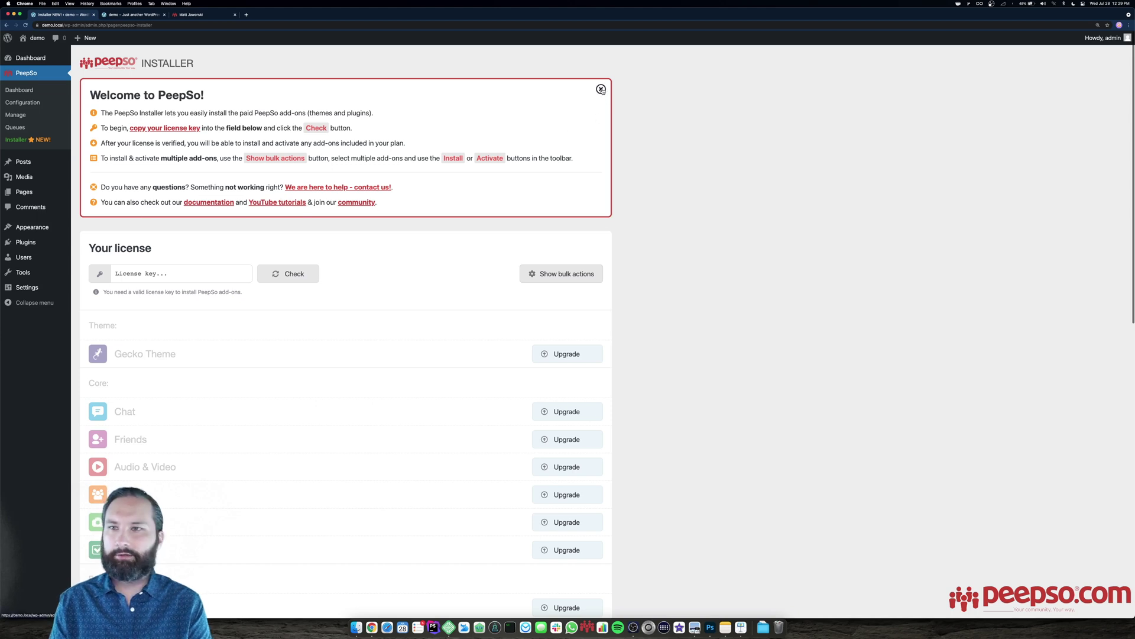
Step: Paste the license key from the order page, verify it, and install the Gecko Theme
left_click(601, 89)
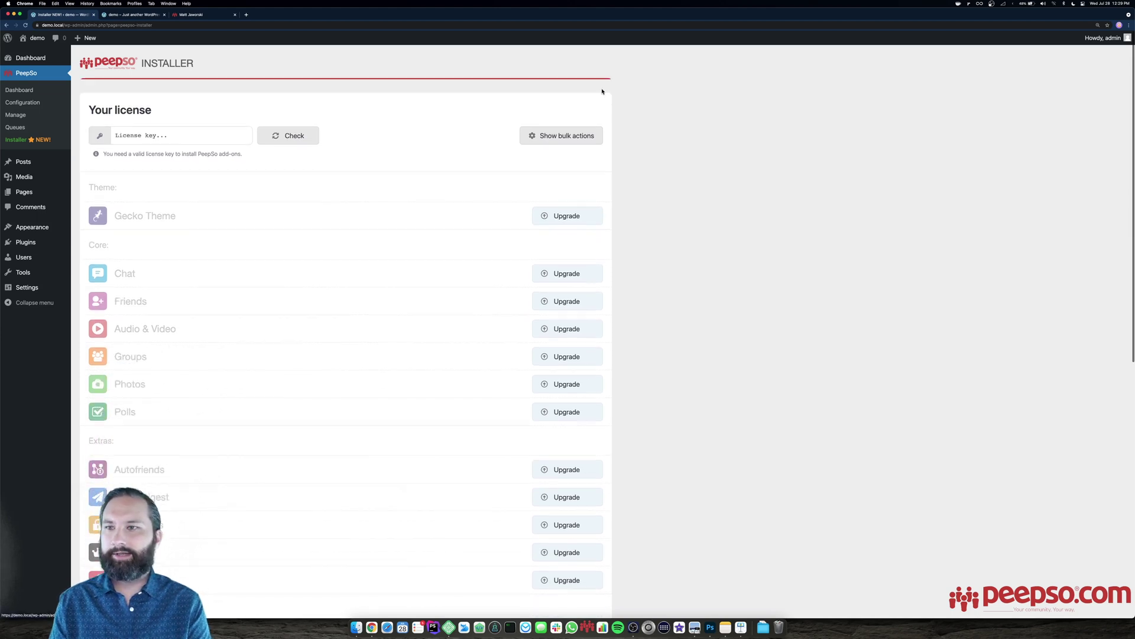
left_click(213, 16)
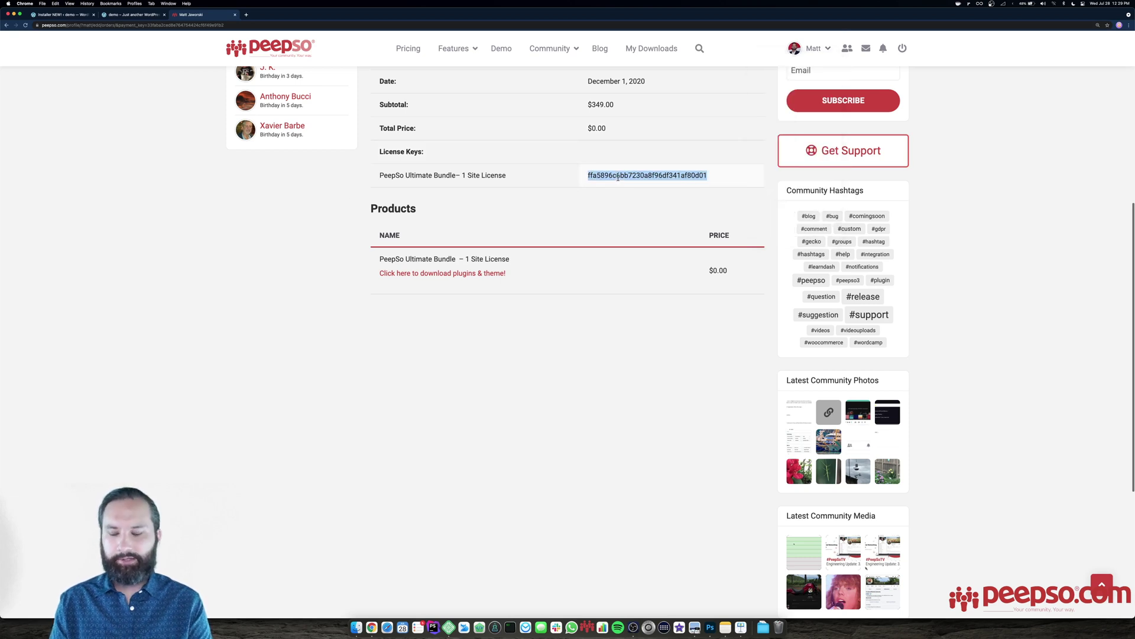
left_click(58, 15)
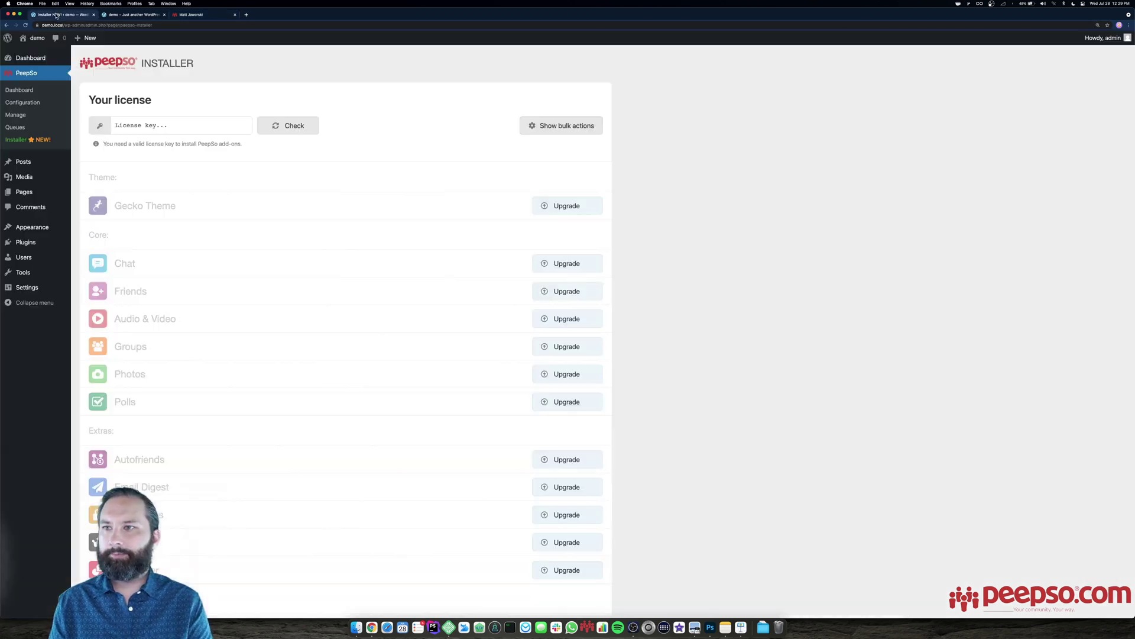
left_click(175, 118)
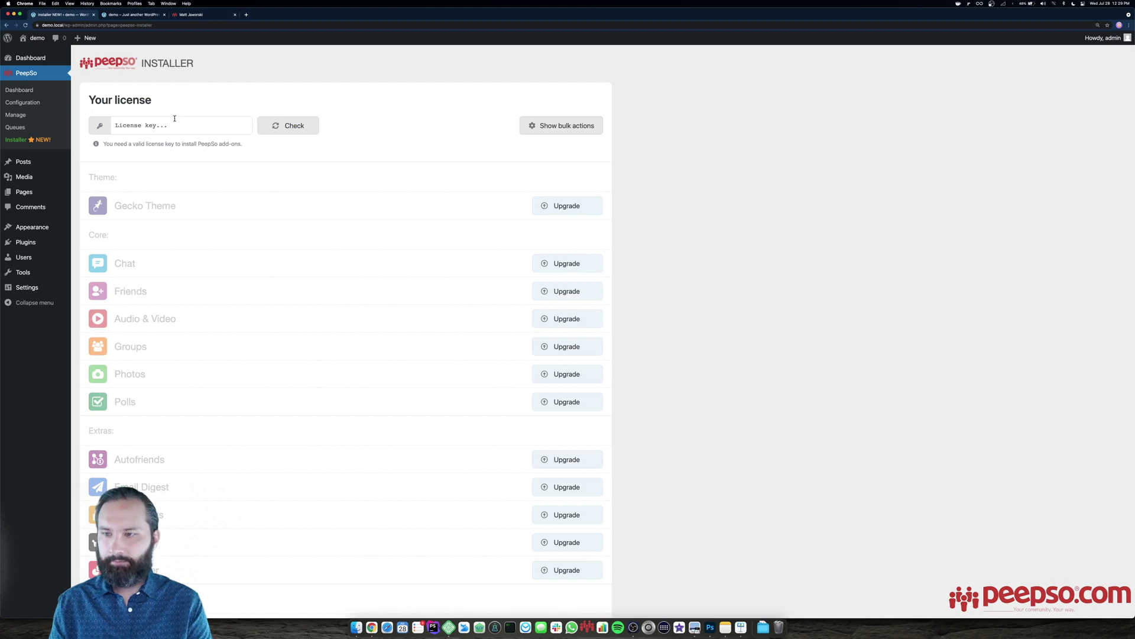
key("super+v")
left_click(302, 128)
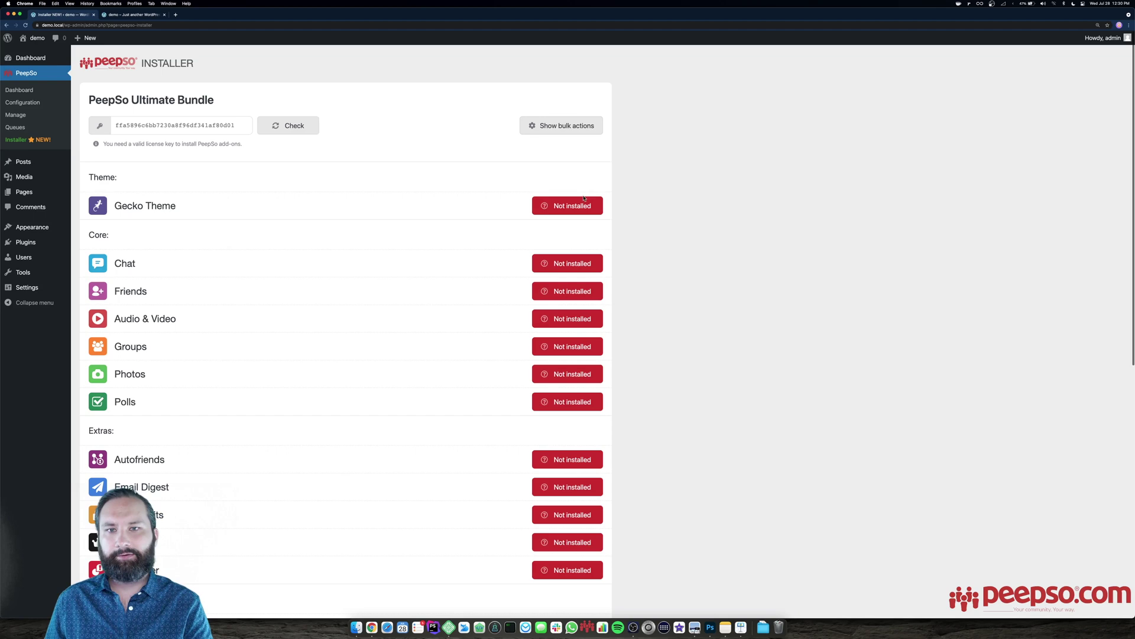
left_click(576, 206)
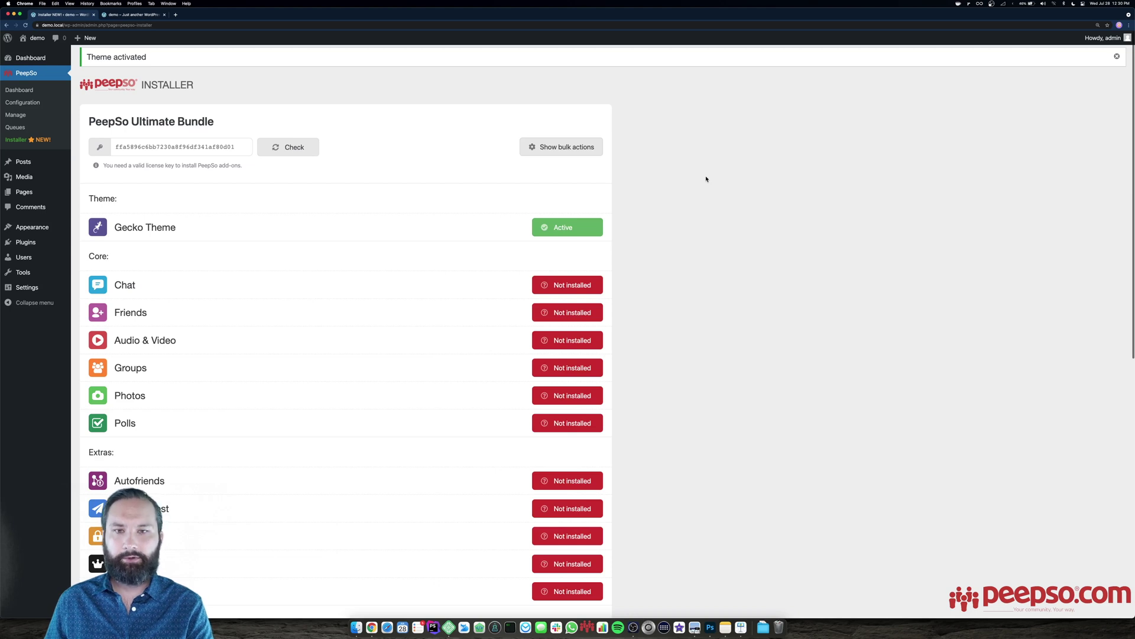
left_click(133, 15)
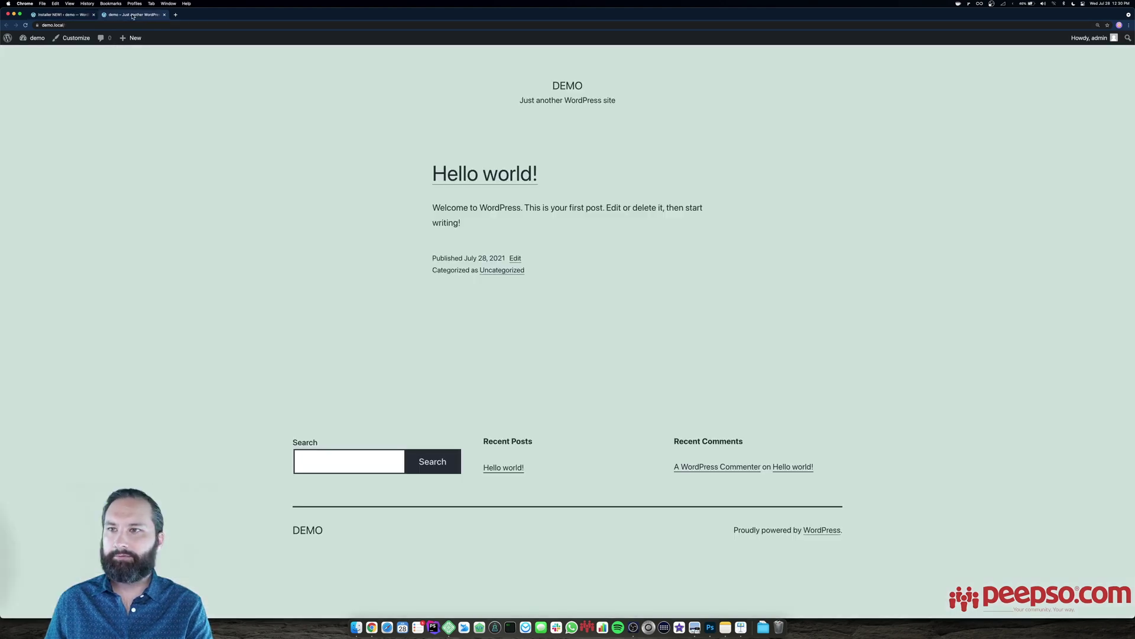
Step: Reload the front page to show the Gecko Theme layout, then return to the Installer tab
left_click(26, 26)
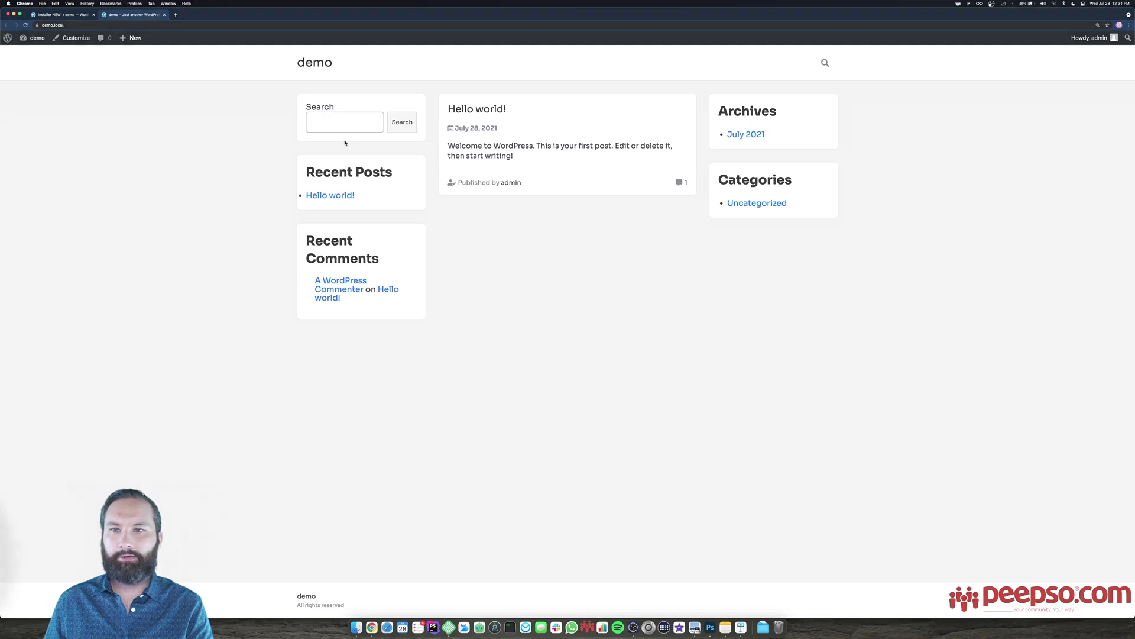
key("ctrl+shift+Tab")
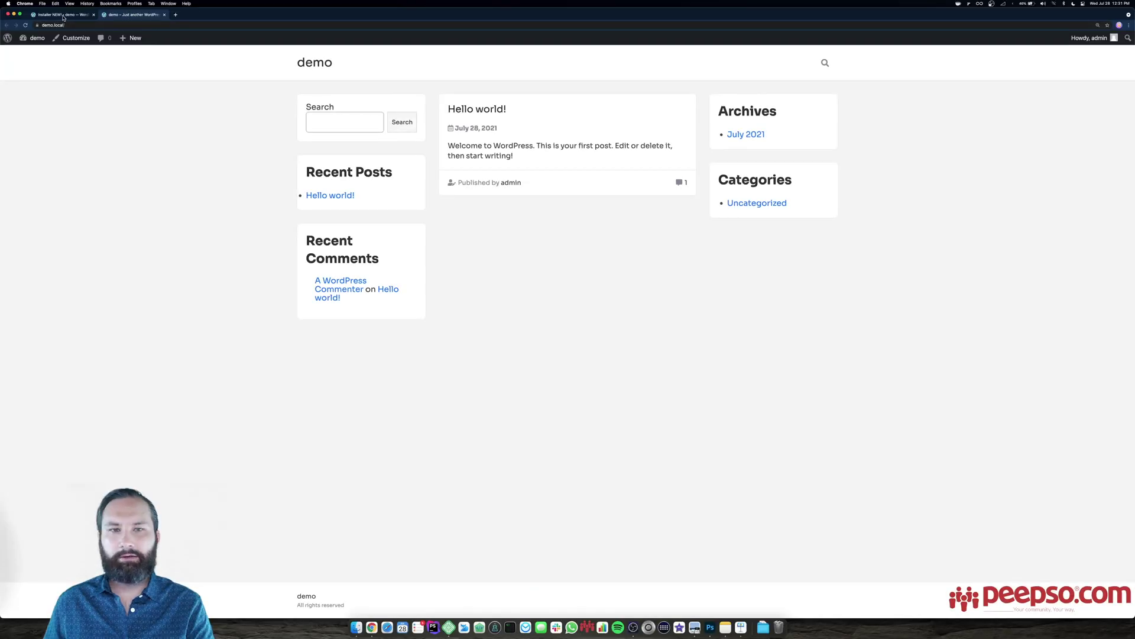
Step: Open Appearance > Widgets and expand the Sidebar Left widget area
left_click(63, 15)
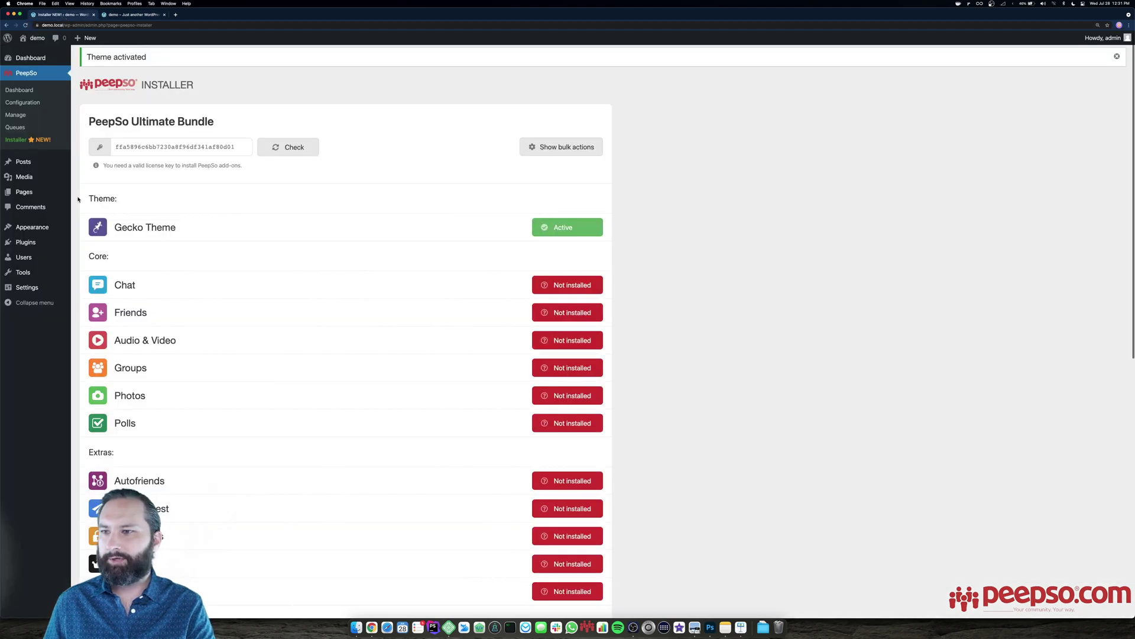
mouse_move(57, 223)
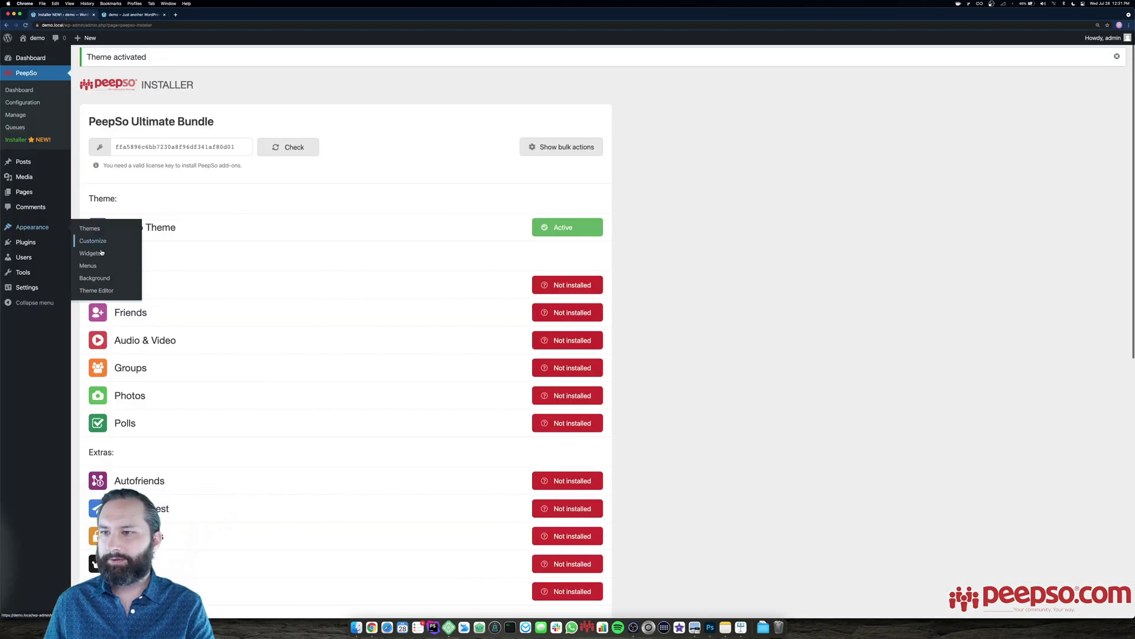
left_click(88, 253)
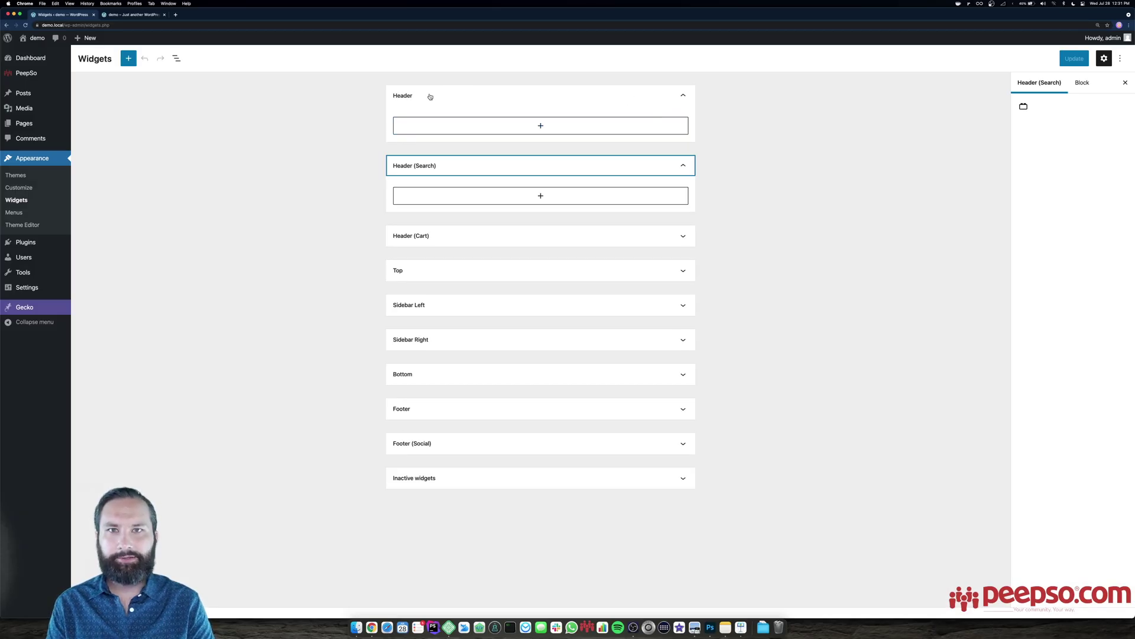
left_click(683, 236)
left_click(683, 236)
left_click(683, 166)
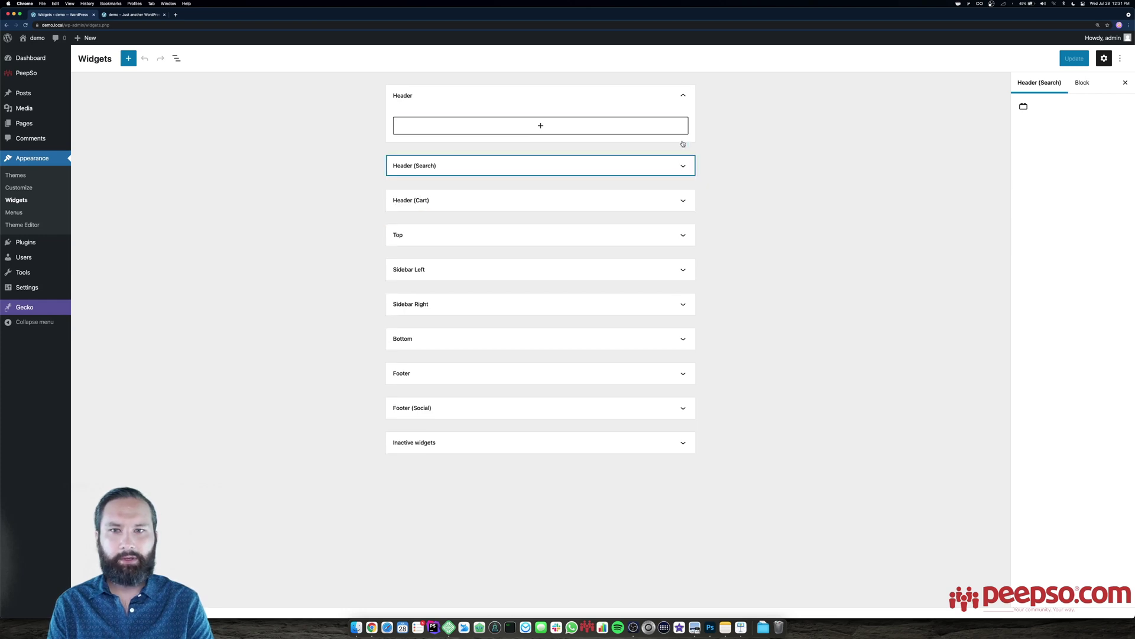
left_click(683, 96)
left_click(683, 204)
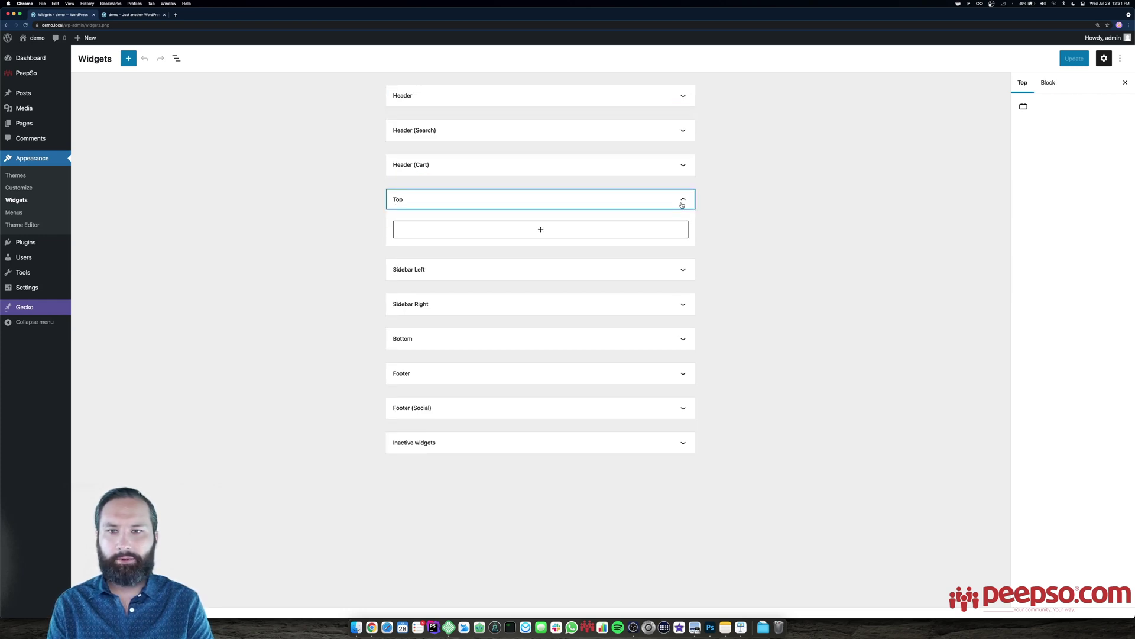
left_click(682, 205)
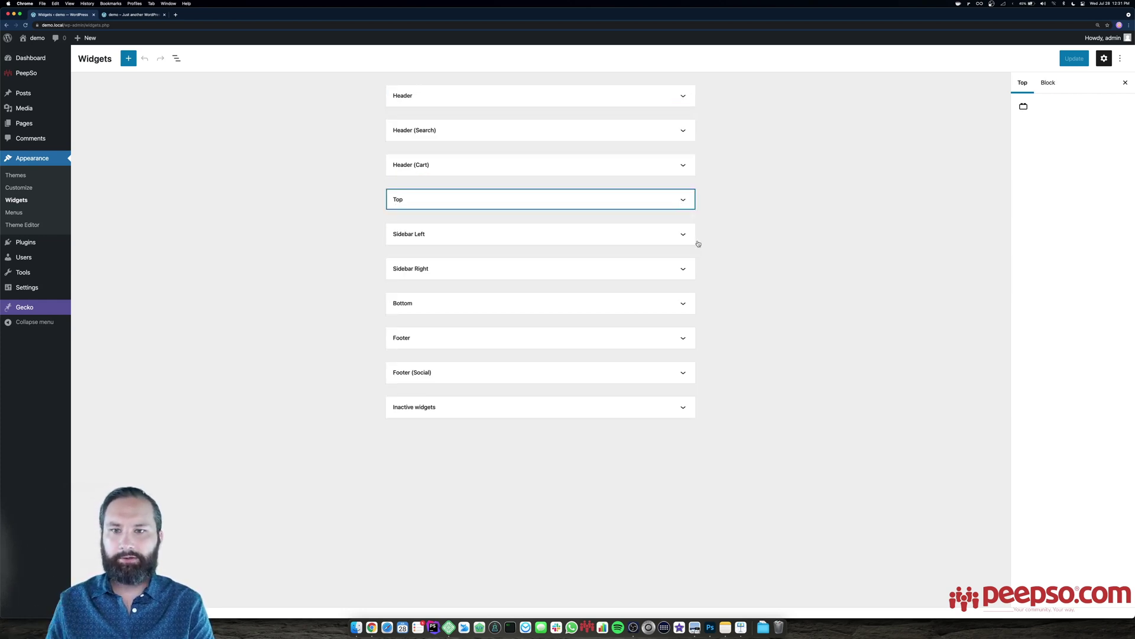
left_click(684, 234)
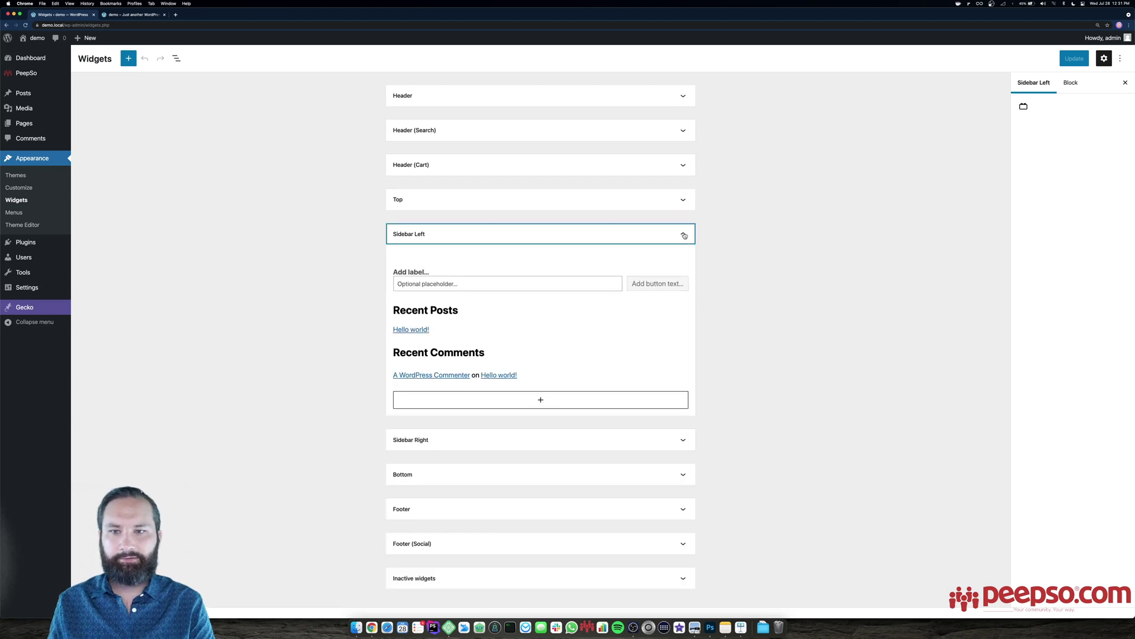
Step: Remove the Search block and the Recent Posts heading block from Sidebar Left
left_click(621, 269)
left_click(602, 252)
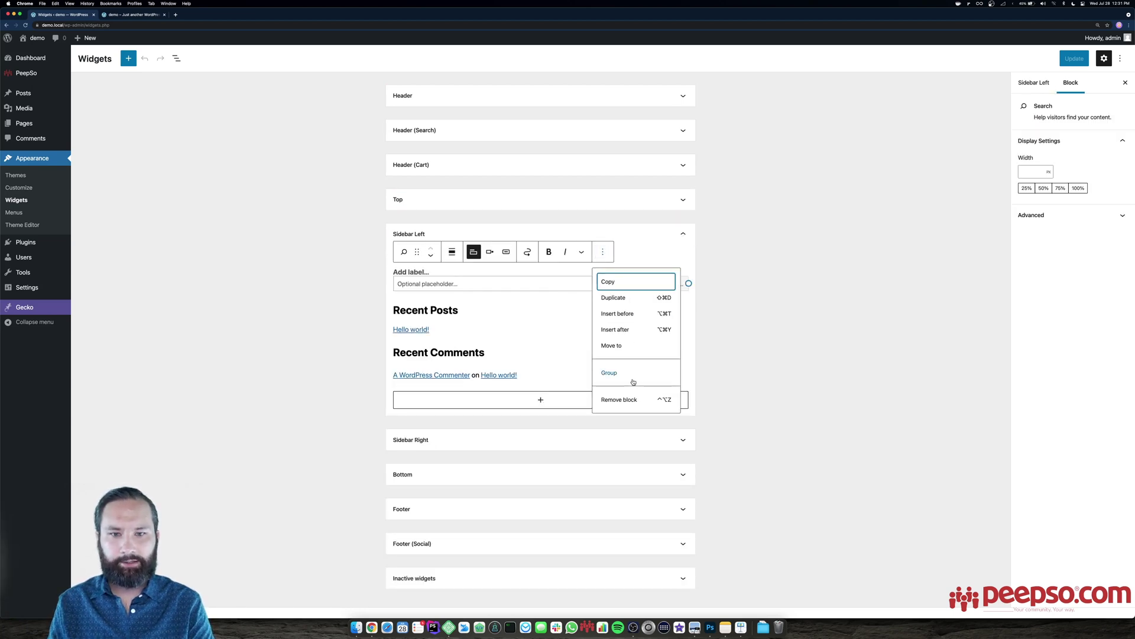
left_click(621, 399)
left_click(515, 272)
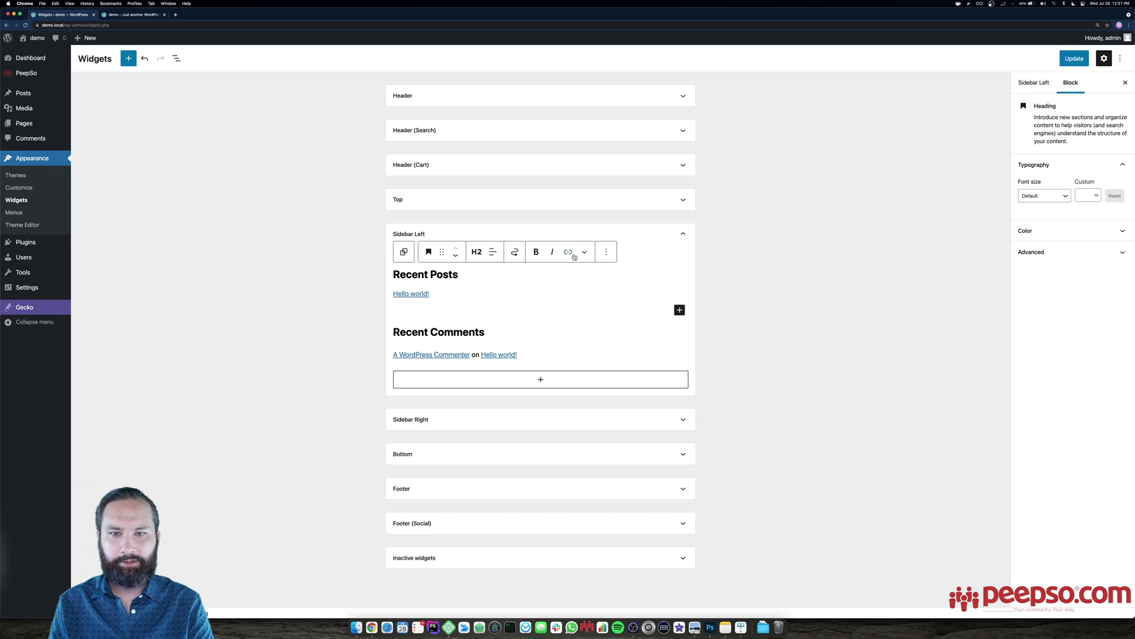
left_click(606, 251)
left_click(621, 415)
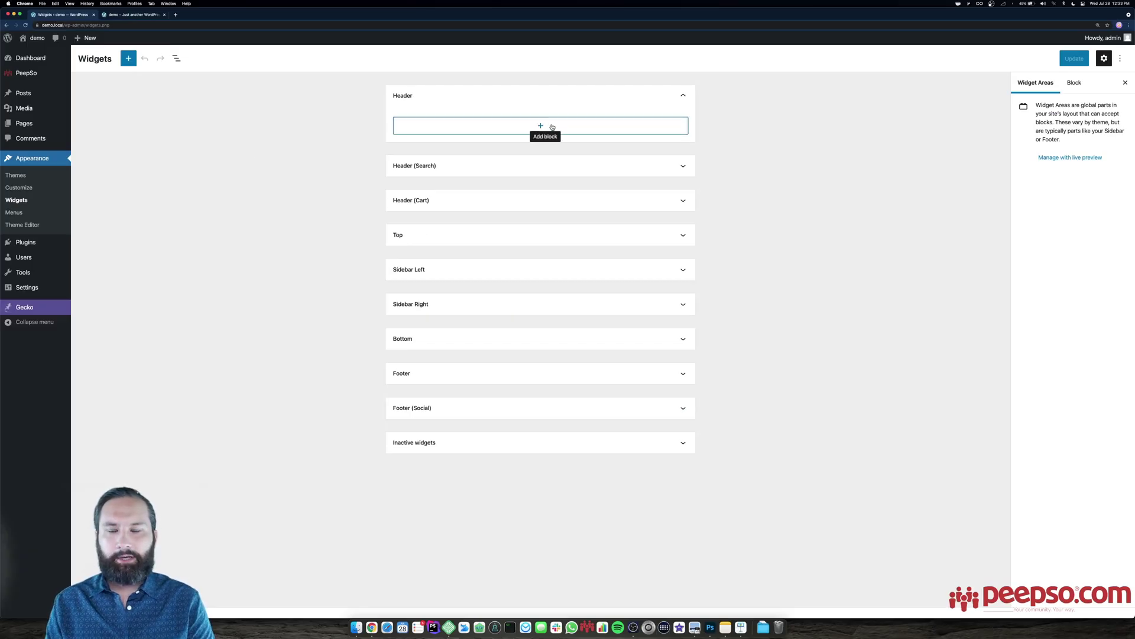
Step: Insert the PeepSo UserBar widget into the Header area, found by searching 'peepso user'
left_click(551, 127)
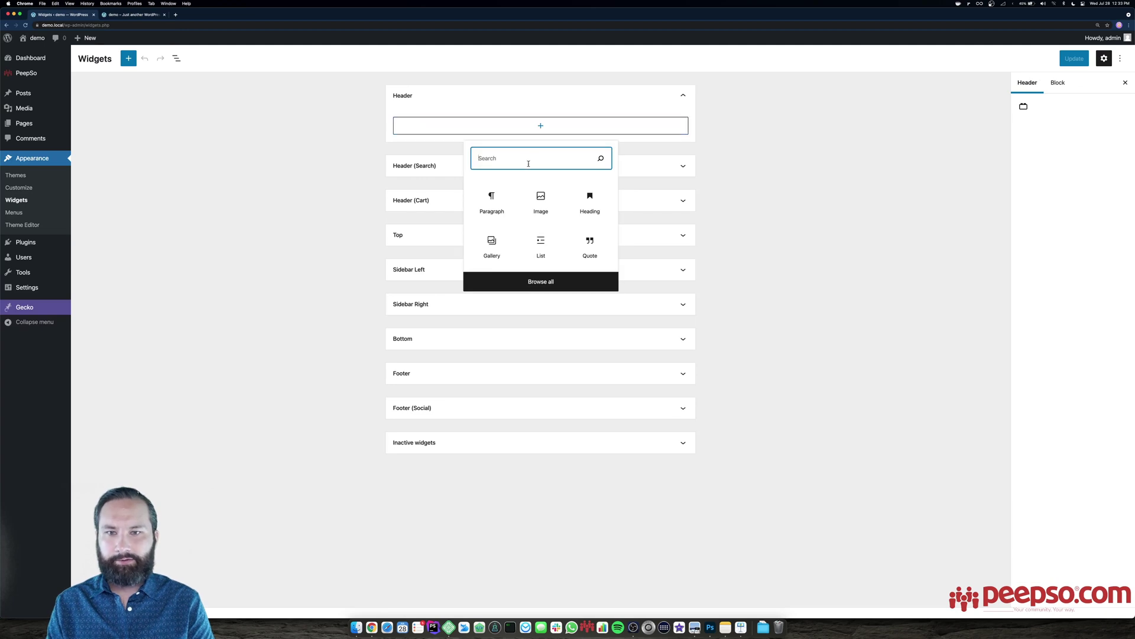
type("peepso")
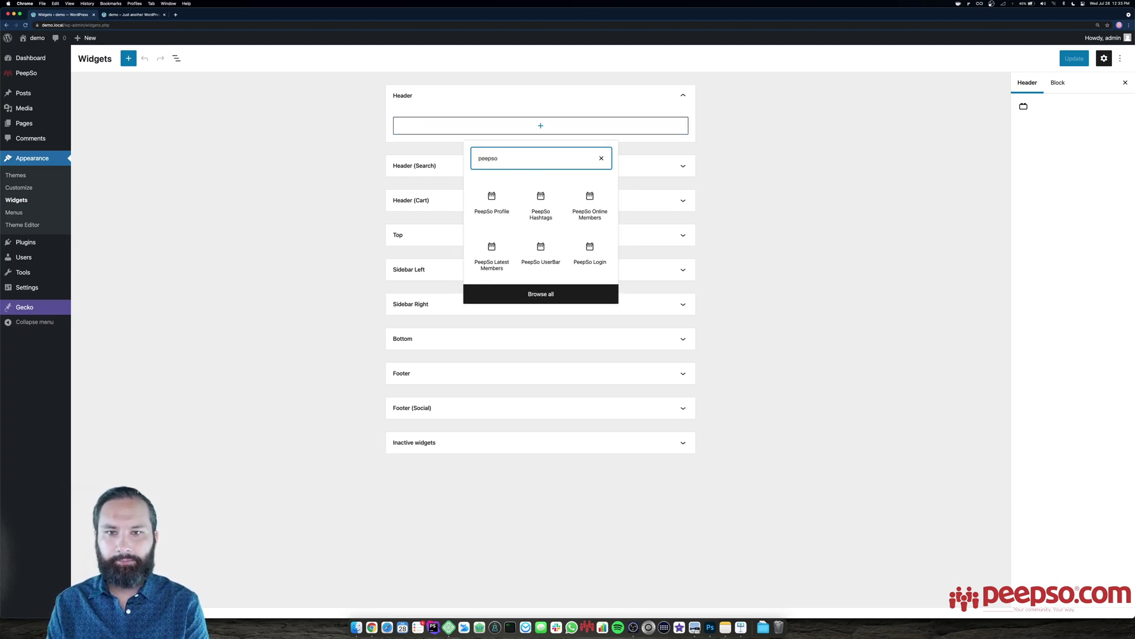
type(" user")
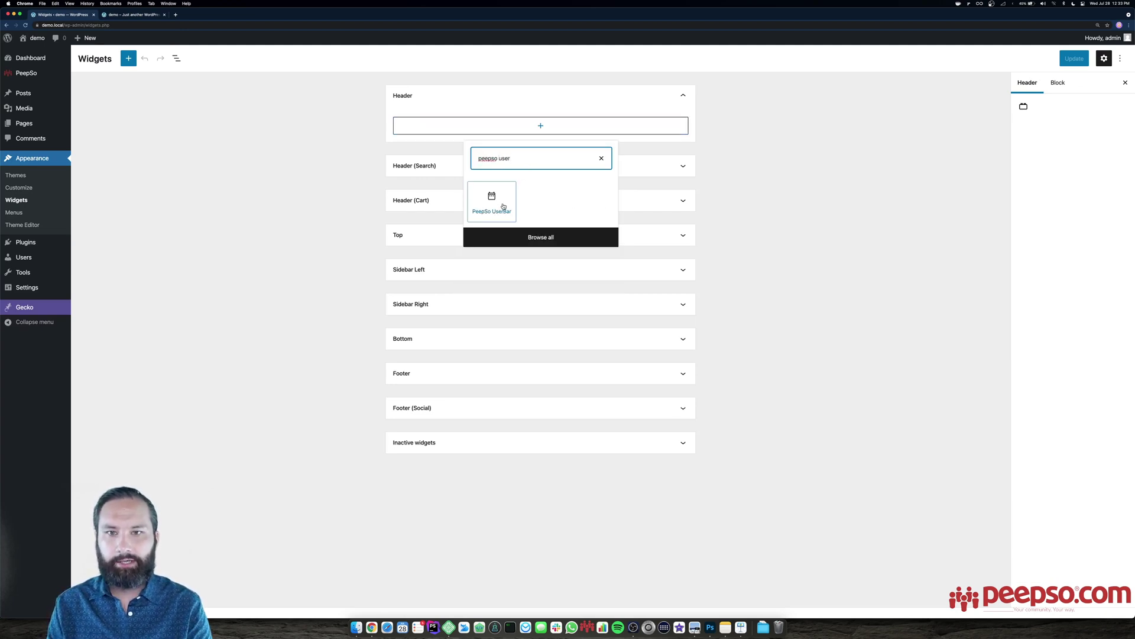
left_click(503, 206)
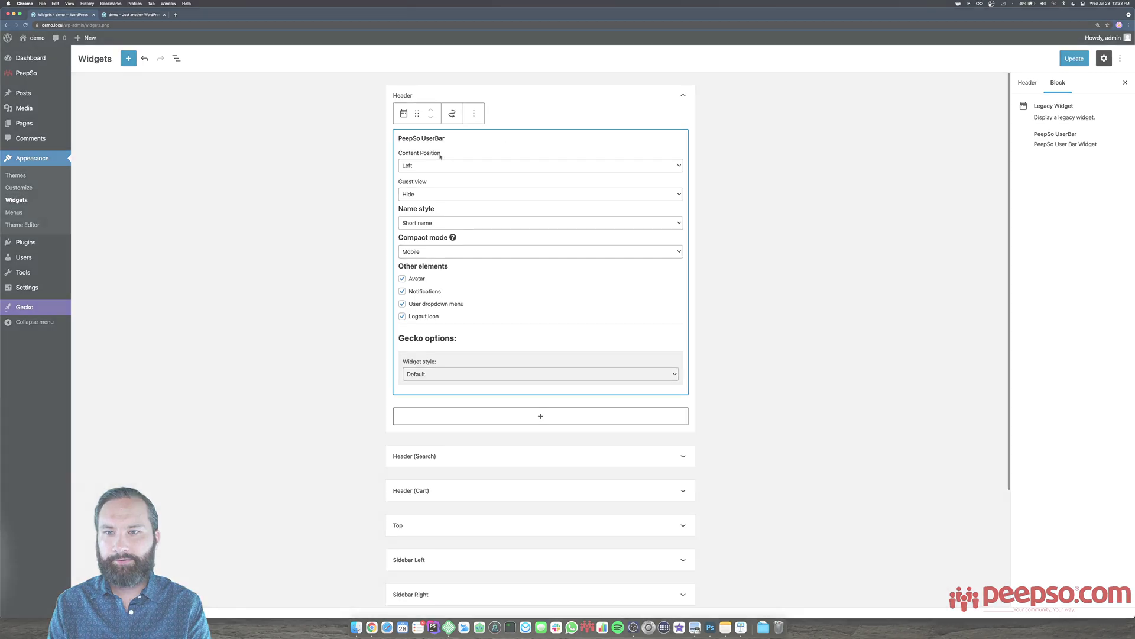
Step: Keep UserBar compact mode at Mobile, set Guest view to Log-in link, and update the widgets
left_click(459, 253)
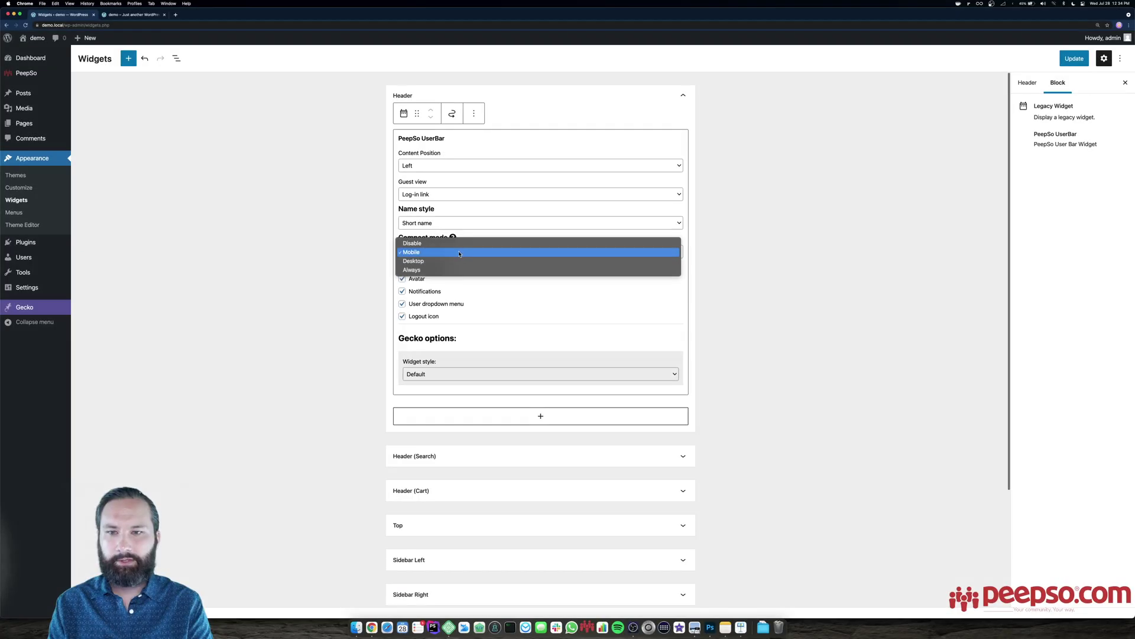
left_click(459, 253)
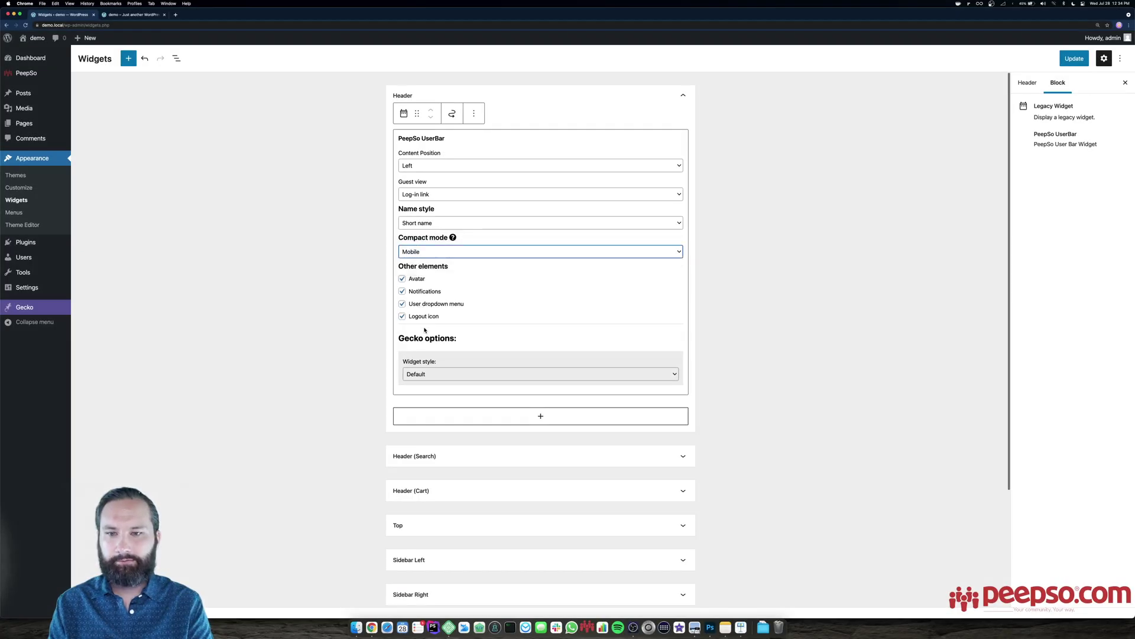
left_click(1075, 58)
left_click(138, 15)
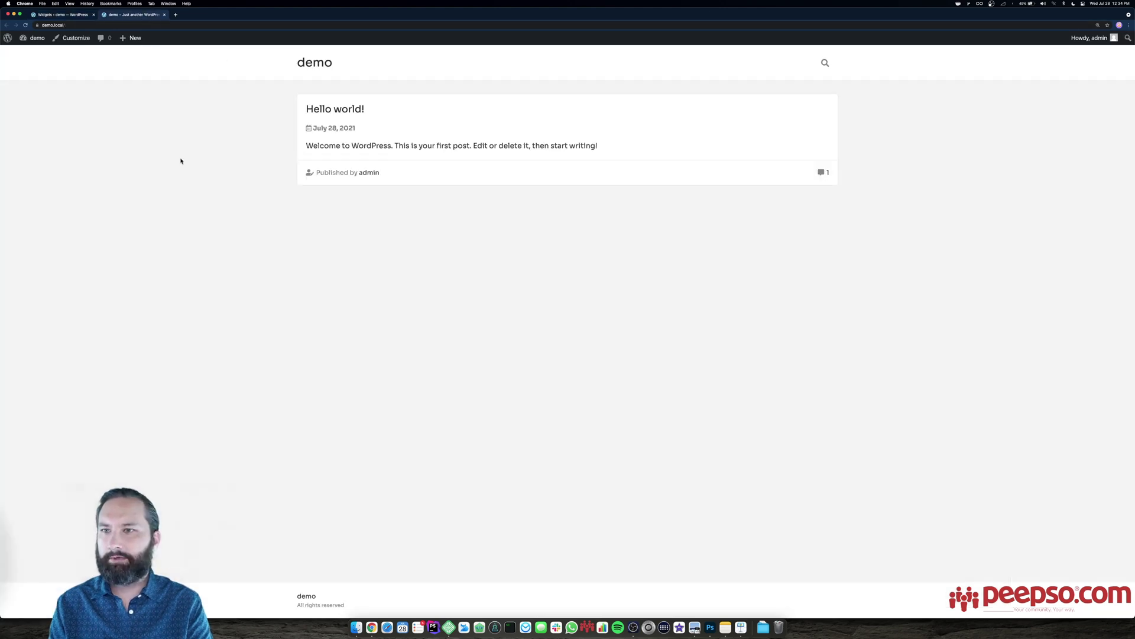
Step: Reload the front page to check the header user bar's profile menu, then start a Sidebar Left block
key("super+r")
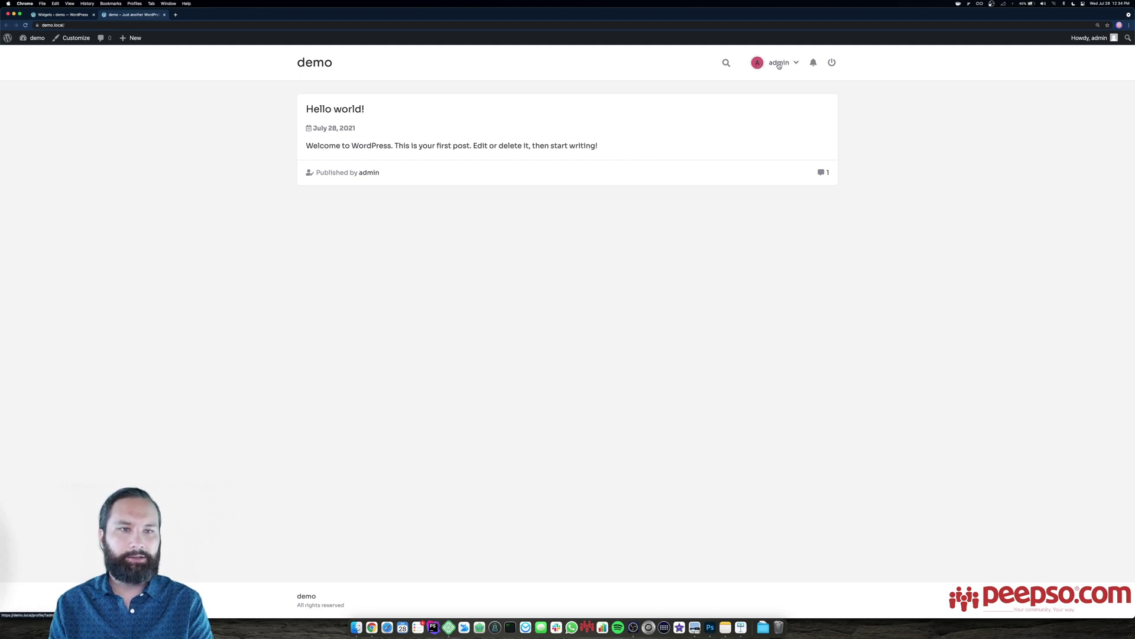
left_click(797, 63)
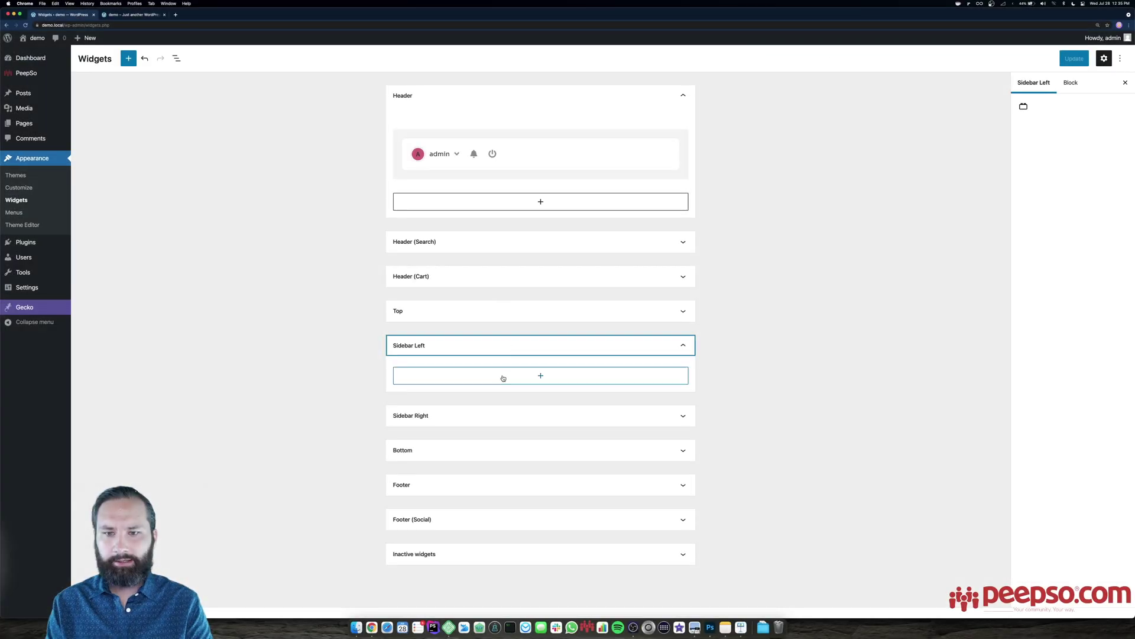
left_click(502, 375)
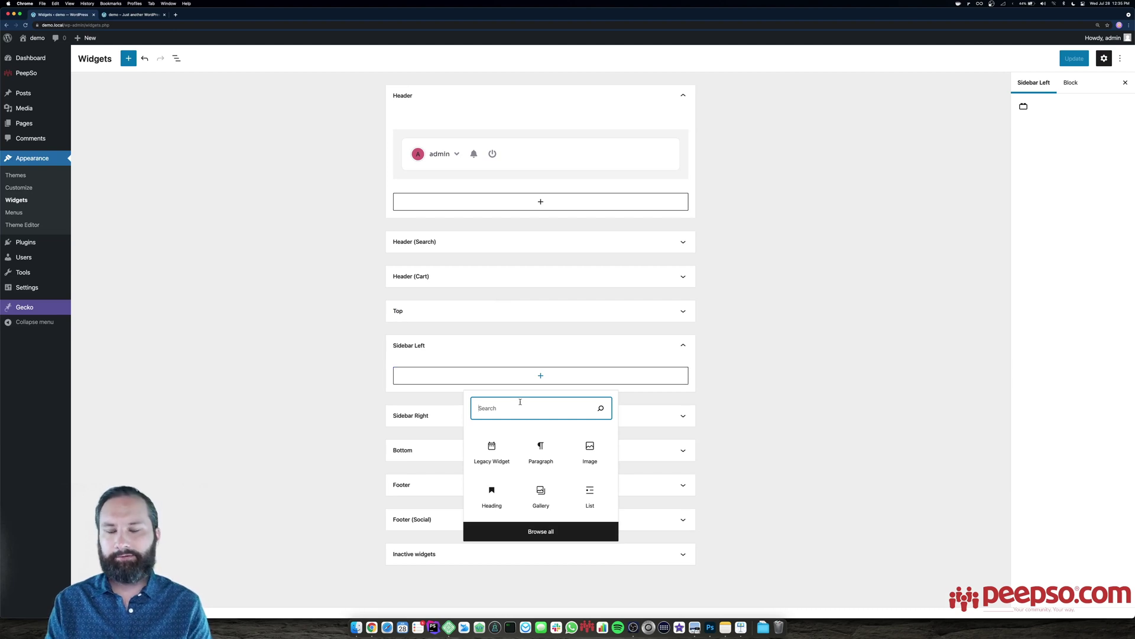
Step: Insert the PeepSo Profile widget into Sidebar Left with Show cover and Show community links enabled
type("peepso pro")
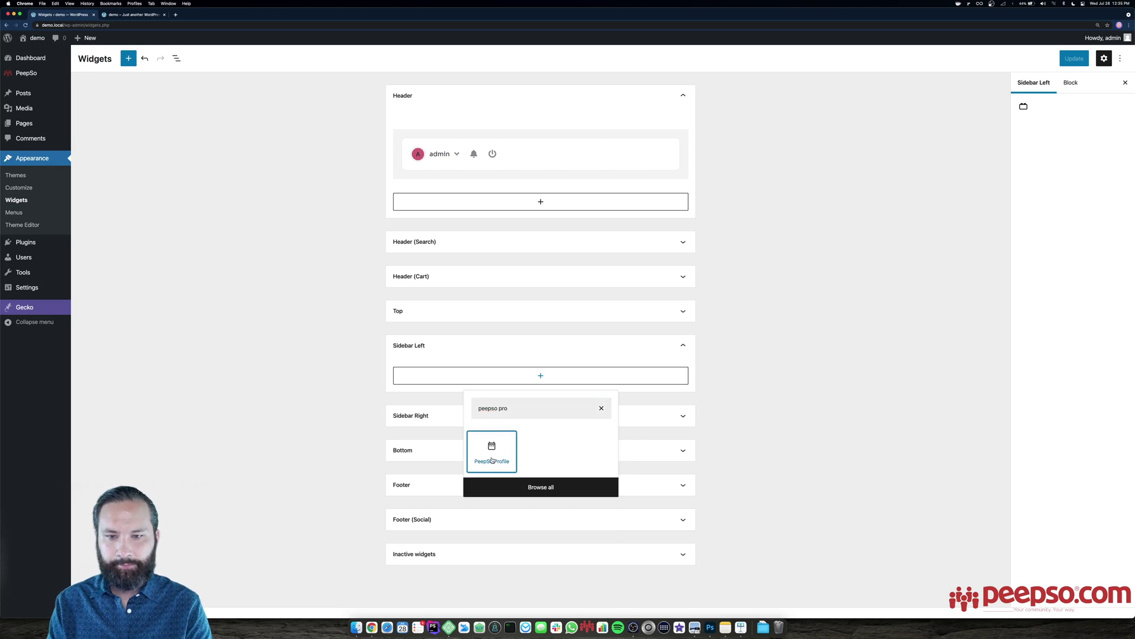
left_click(494, 450)
left_click(802, 370)
scroll(802, 370, "down", 5)
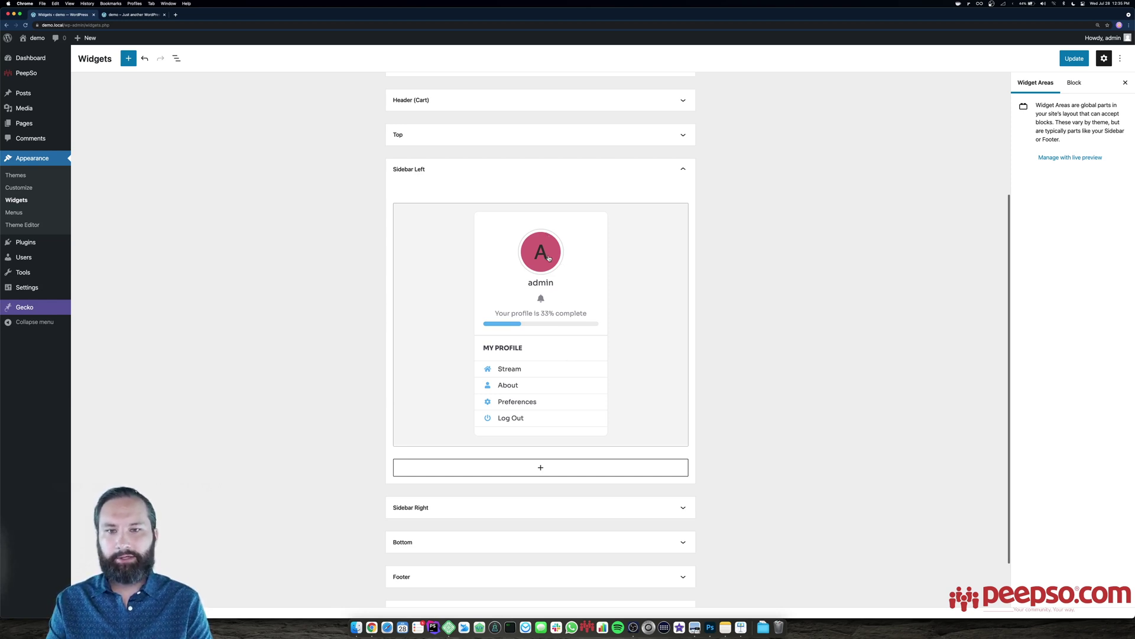
left_click(651, 257)
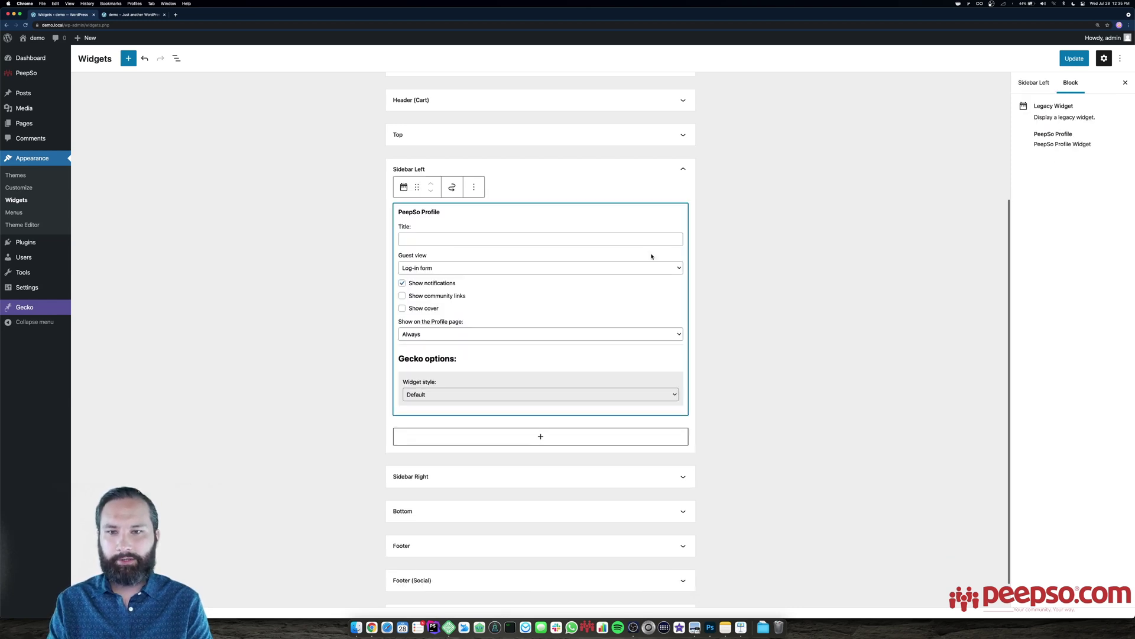
left_click(402, 309)
left_click(402, 296)
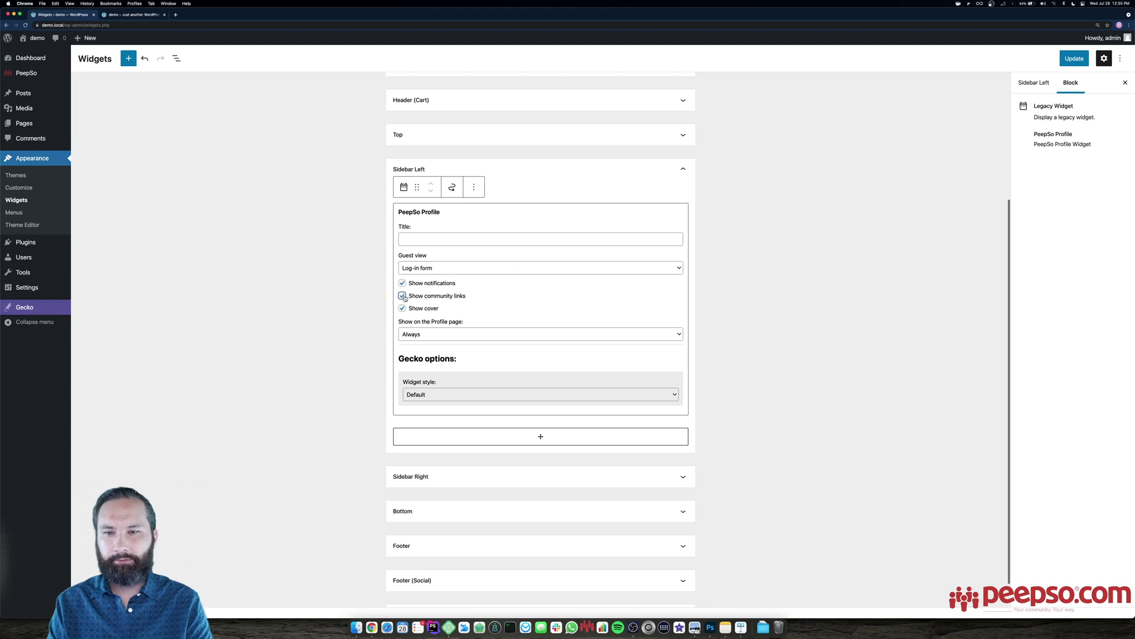
left_click(726, 312)
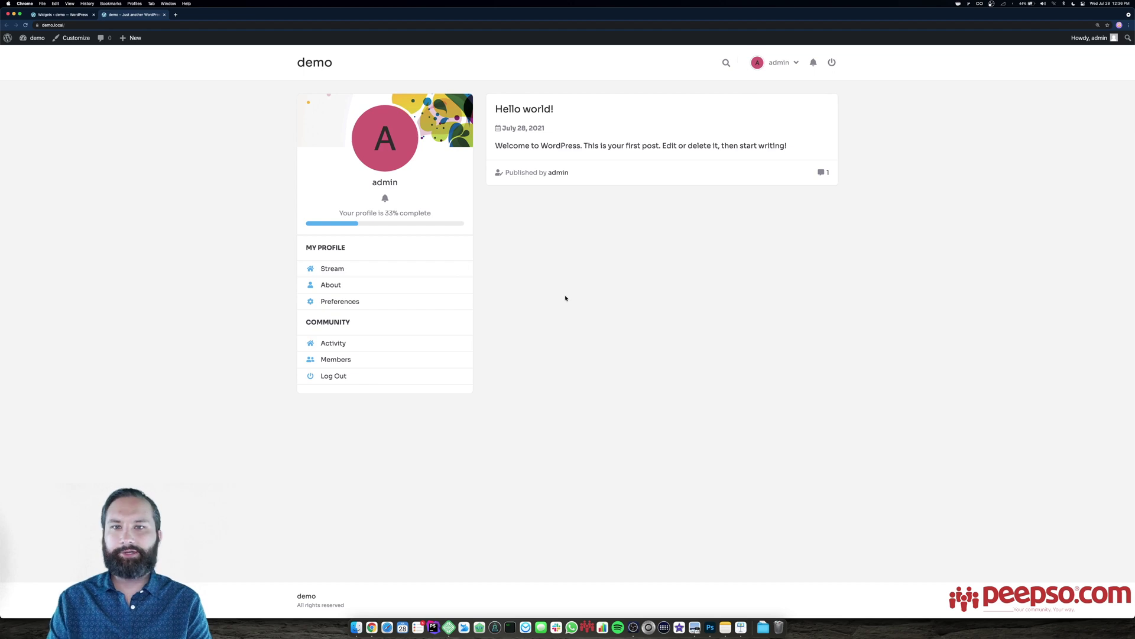
Step: From the front page, open your PeepSo profile and bring up the Change avatar dialog
left_click(71, 18)
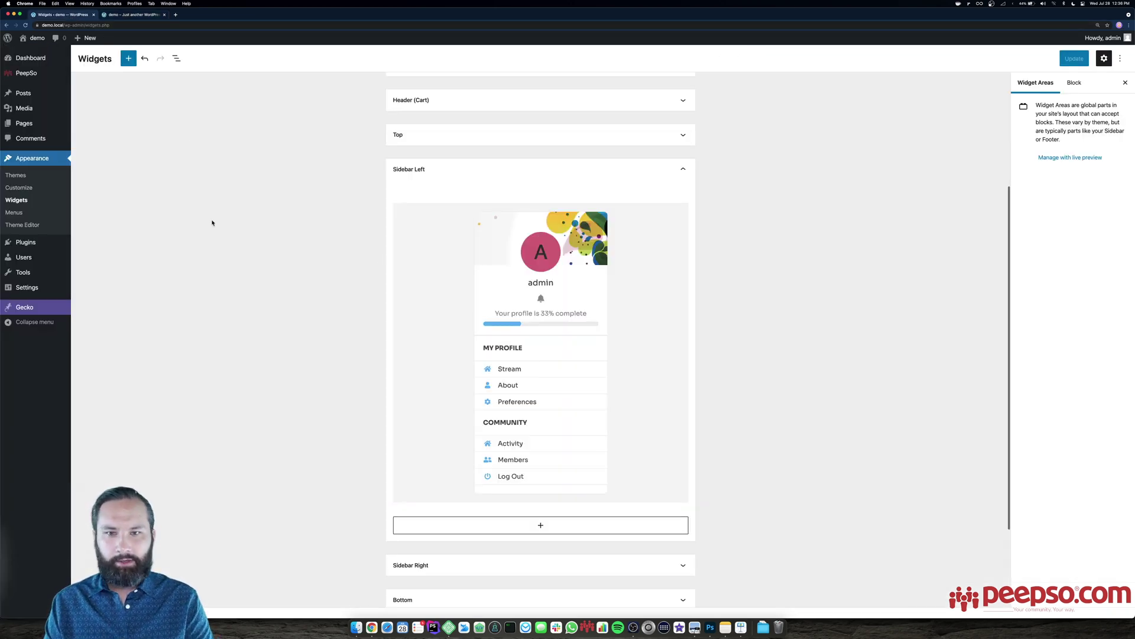
left_click(133, 17)
left_click(759, 63)
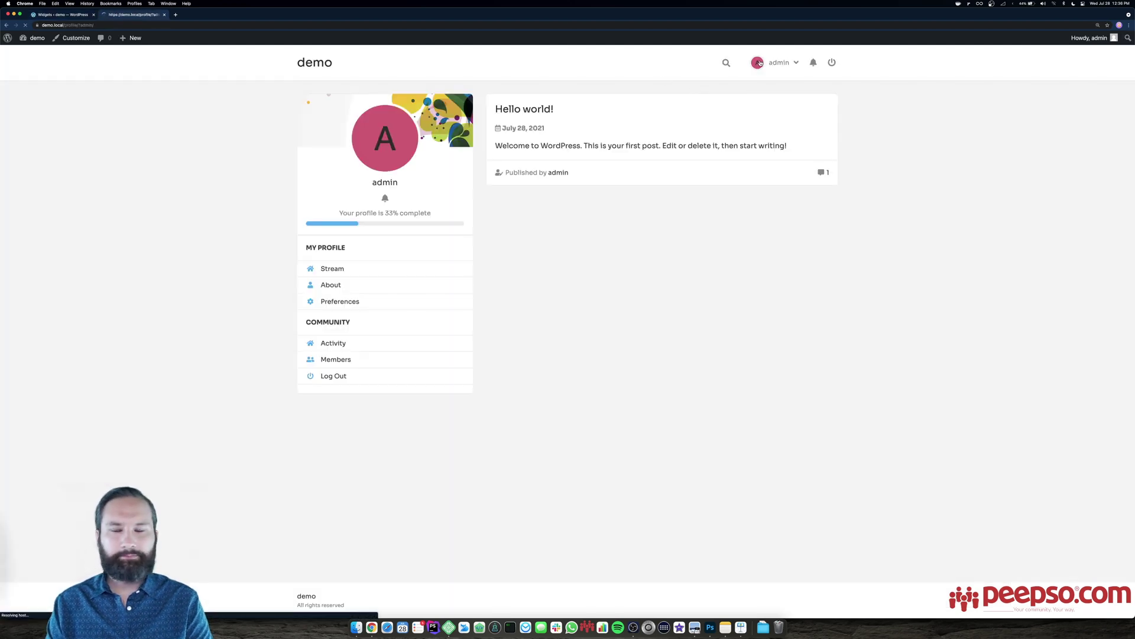
left_click(524, 274)
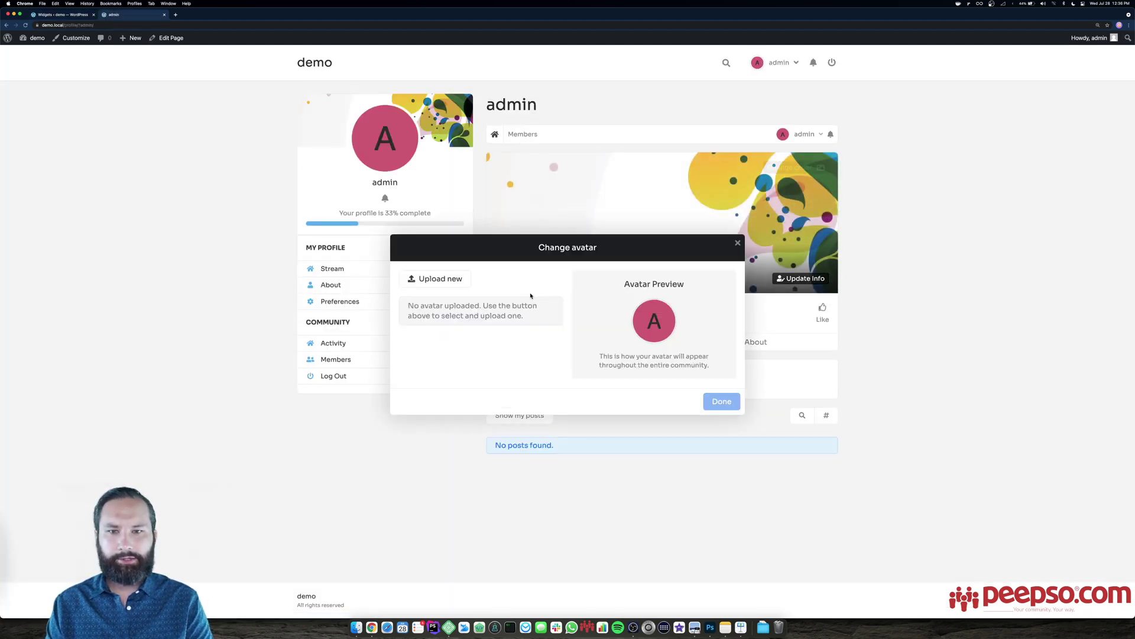
Step: Upload a new avatar photo and apply it to the profile
left_click(434, 280)
key("Escape")
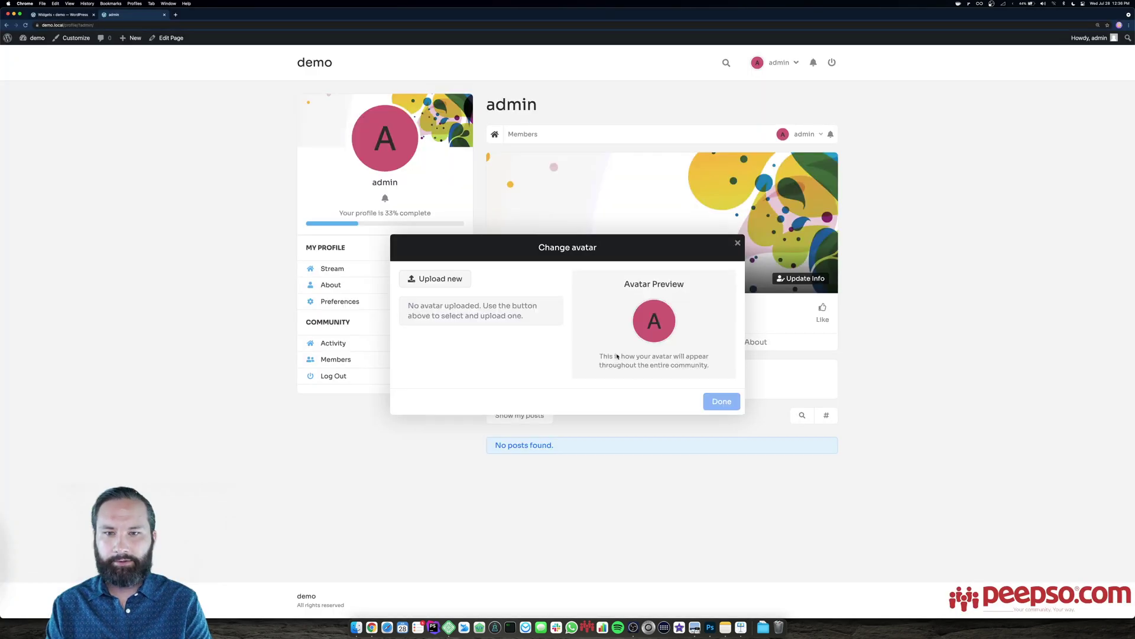
left_click(721, 464)
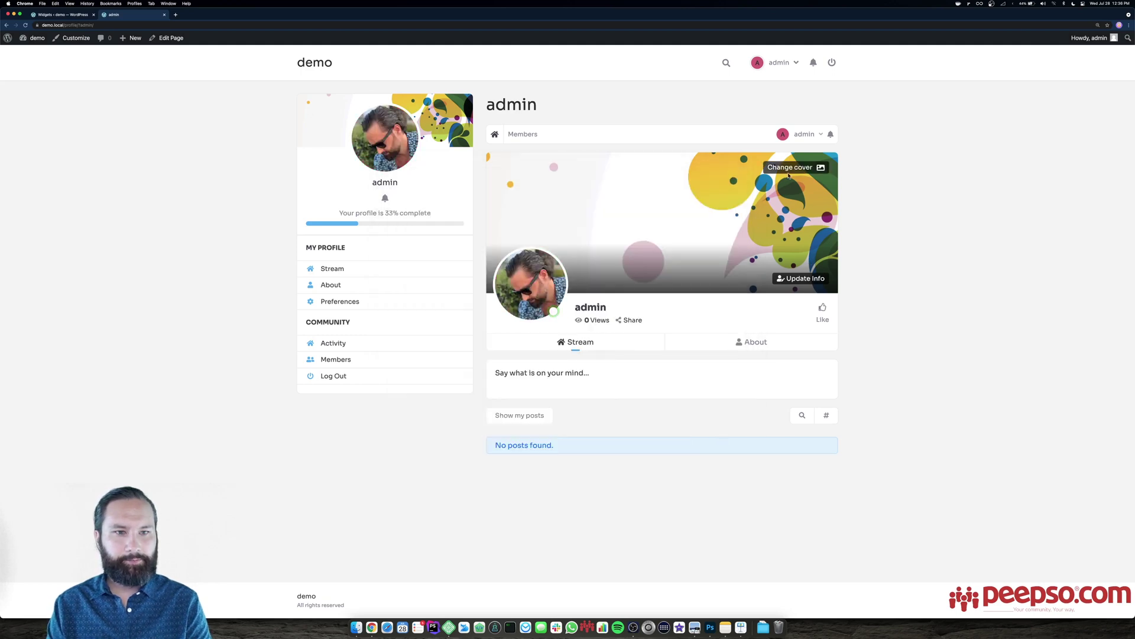
Step: Upload a palm-tree cover photo, reposition and save it, then show the About details
left_click(790, 171)
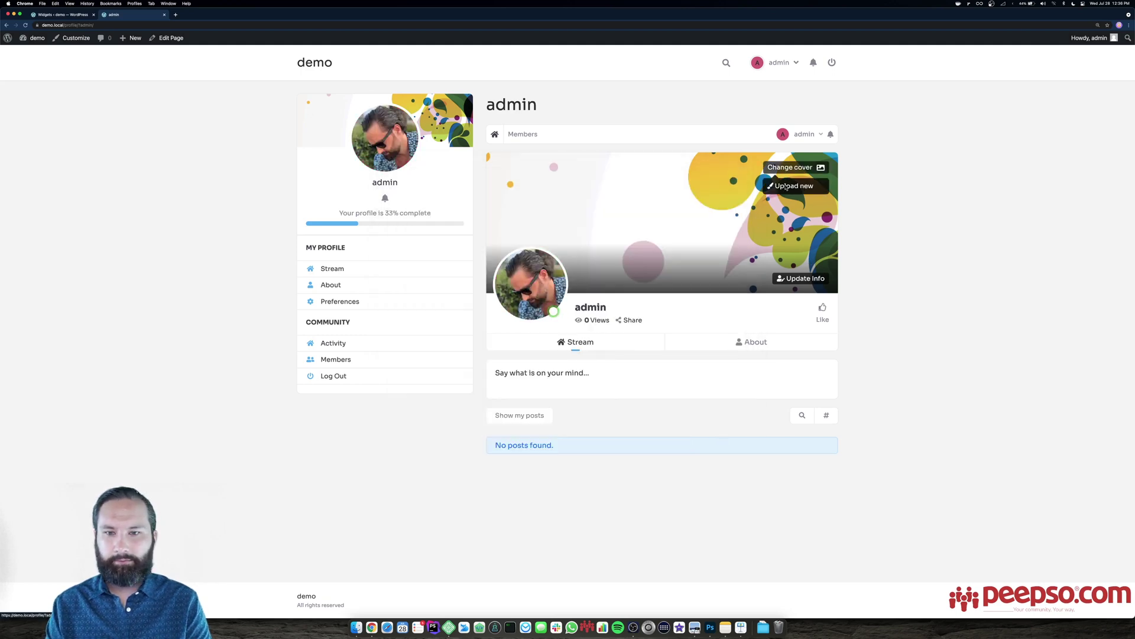
left_click(787, 187)
double_click(438, 243)
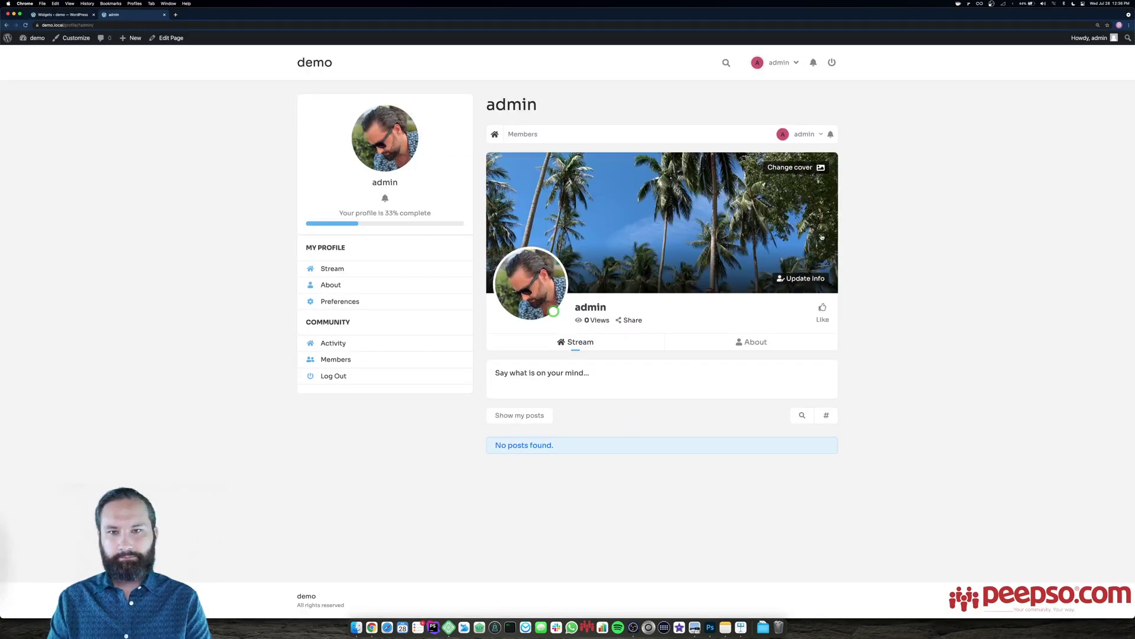
left_click(813, 171)
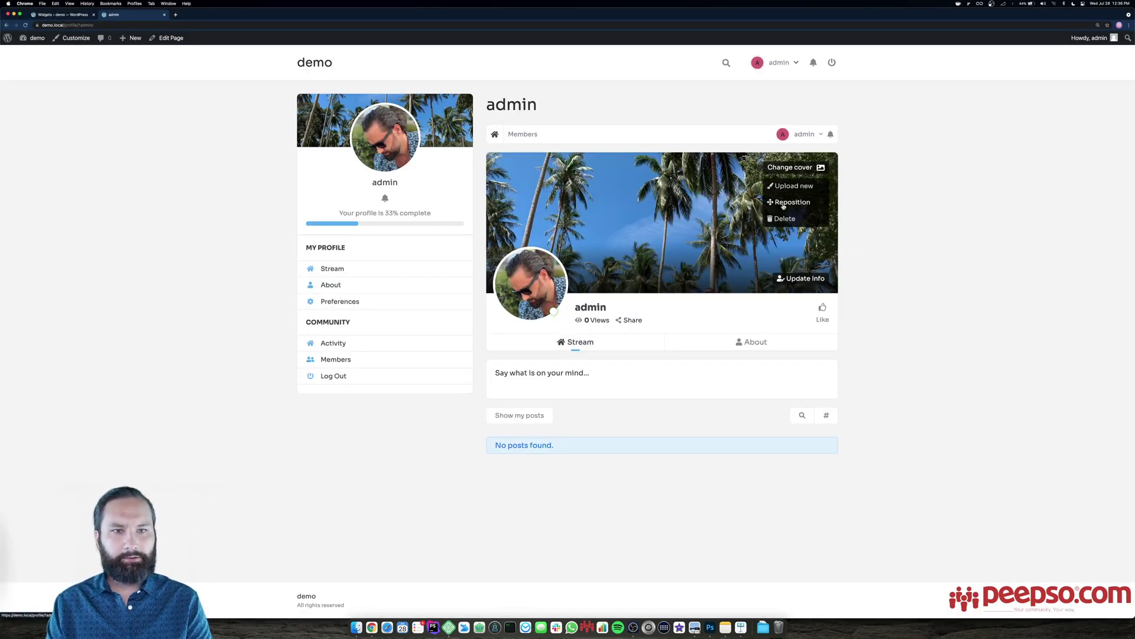
left_click(789, 203)
left_click_drag(711, 227, 709, 207)
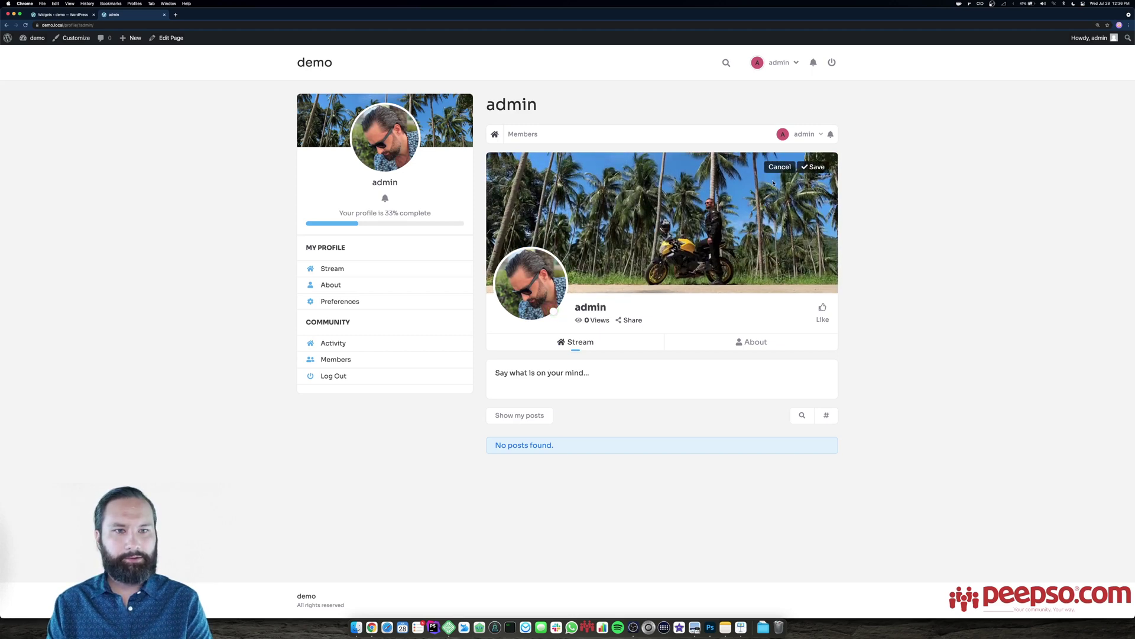
left_click(811, 168)
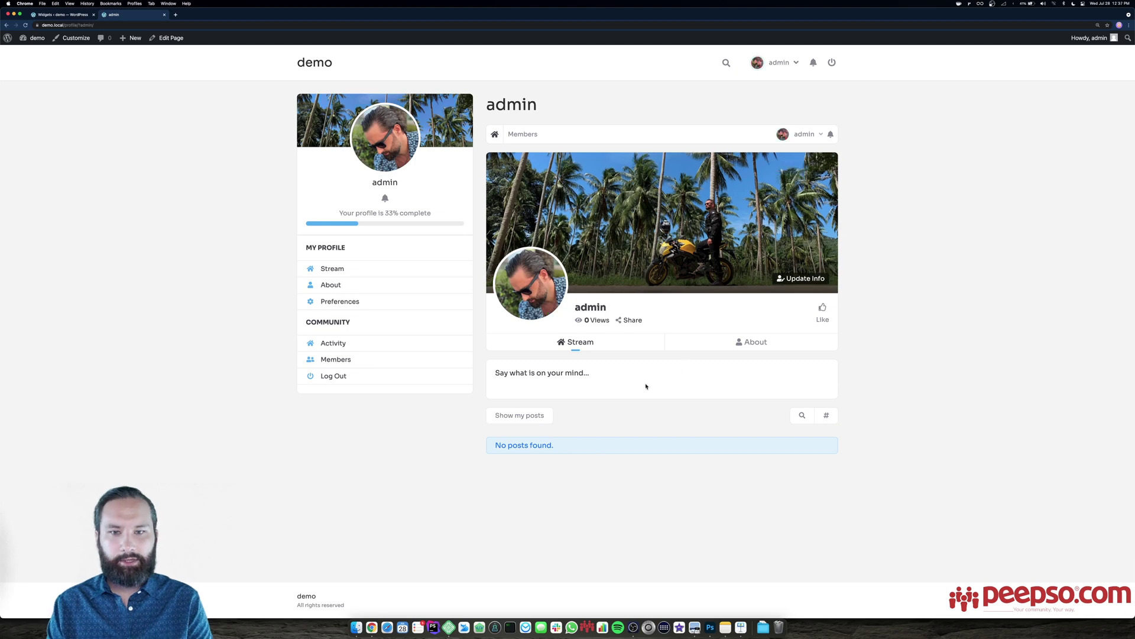
left_click(770, 344)
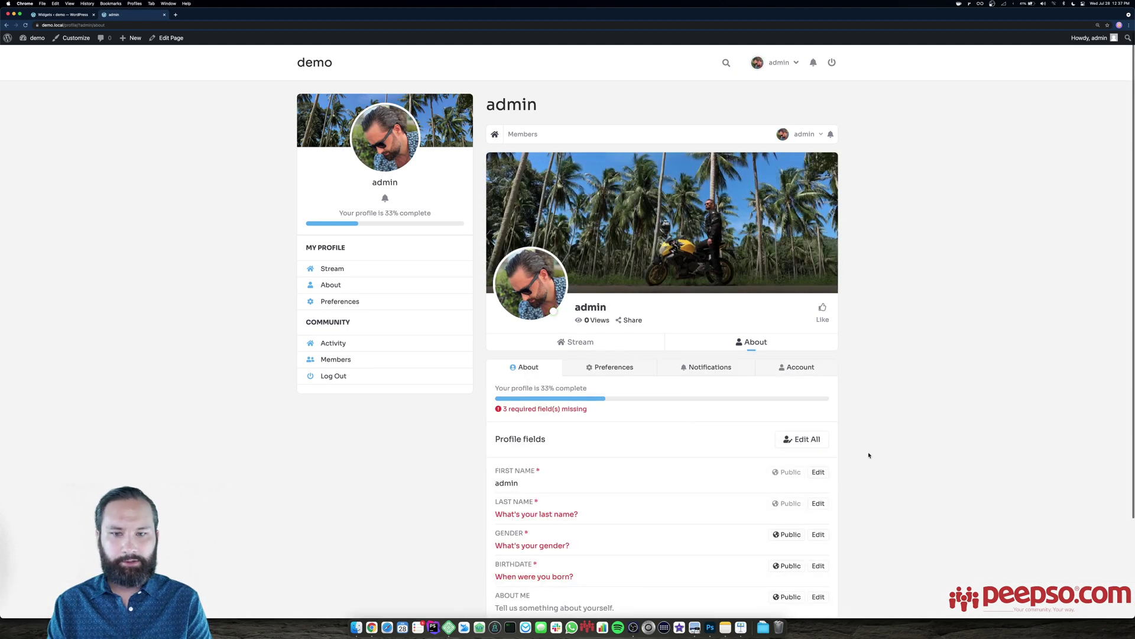
Step: Make all profile fields editable and enter the user's first and last name
scroll(697, 423, "down", 4)
left_click(808, 320)
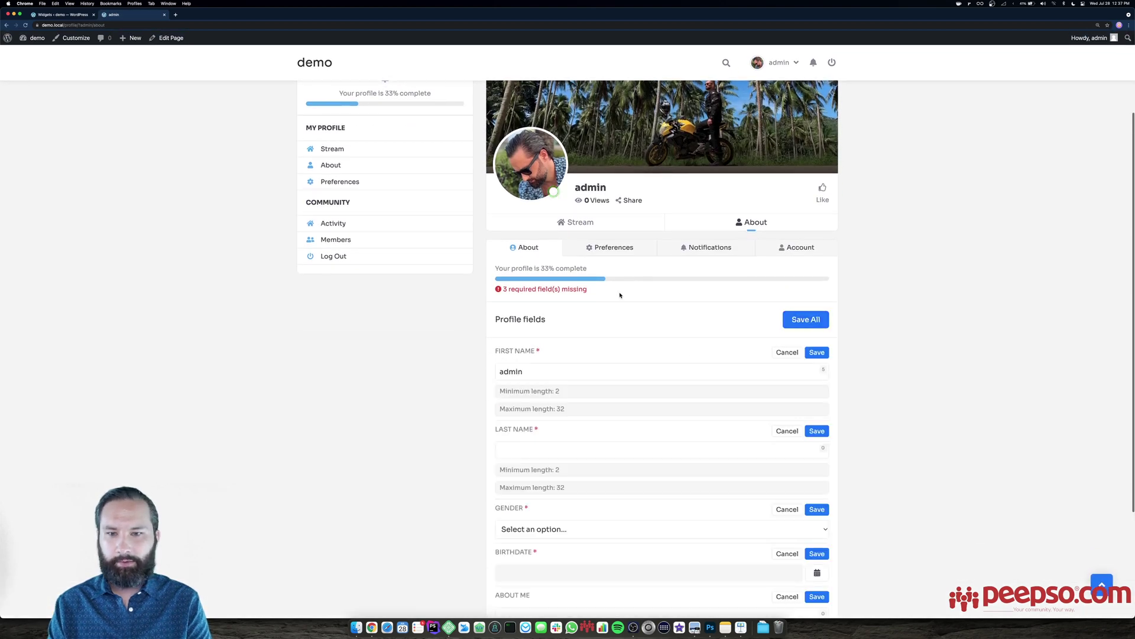
double_click(547, 363)
type("Mat")
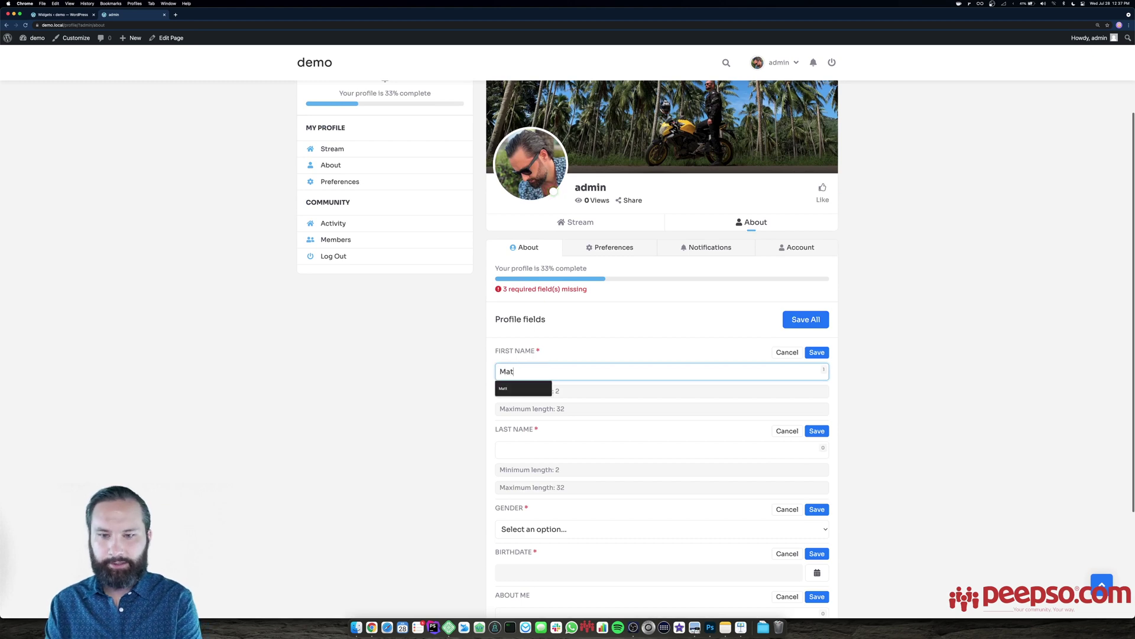
type("t")
key("Tab")
type("Jaworski")
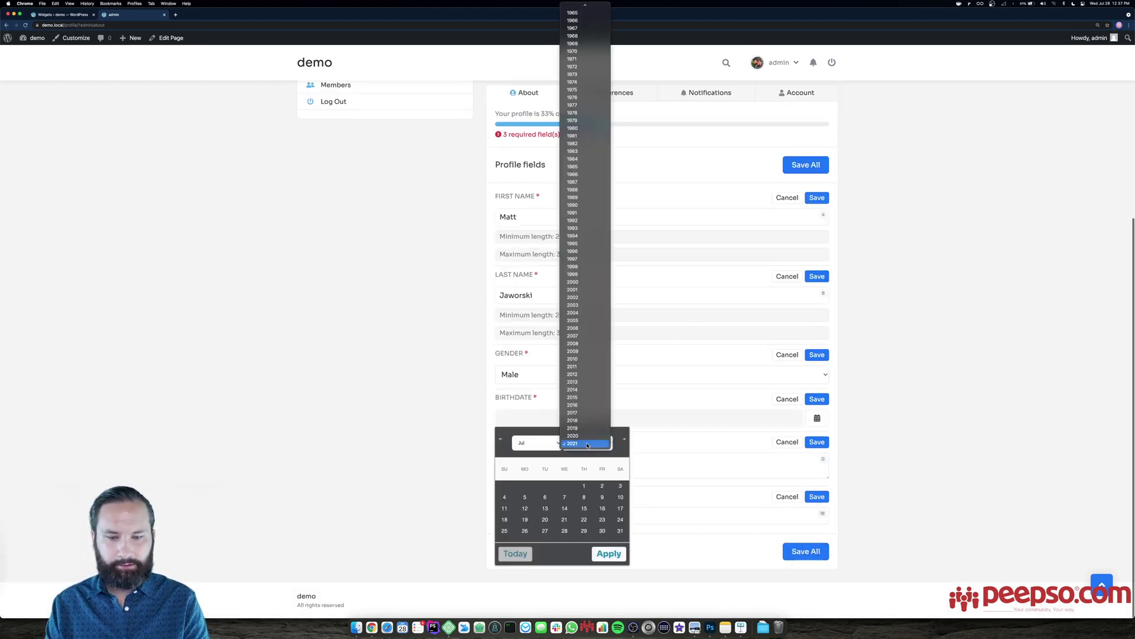
left_click(587, 441)
left_click(529, 442)
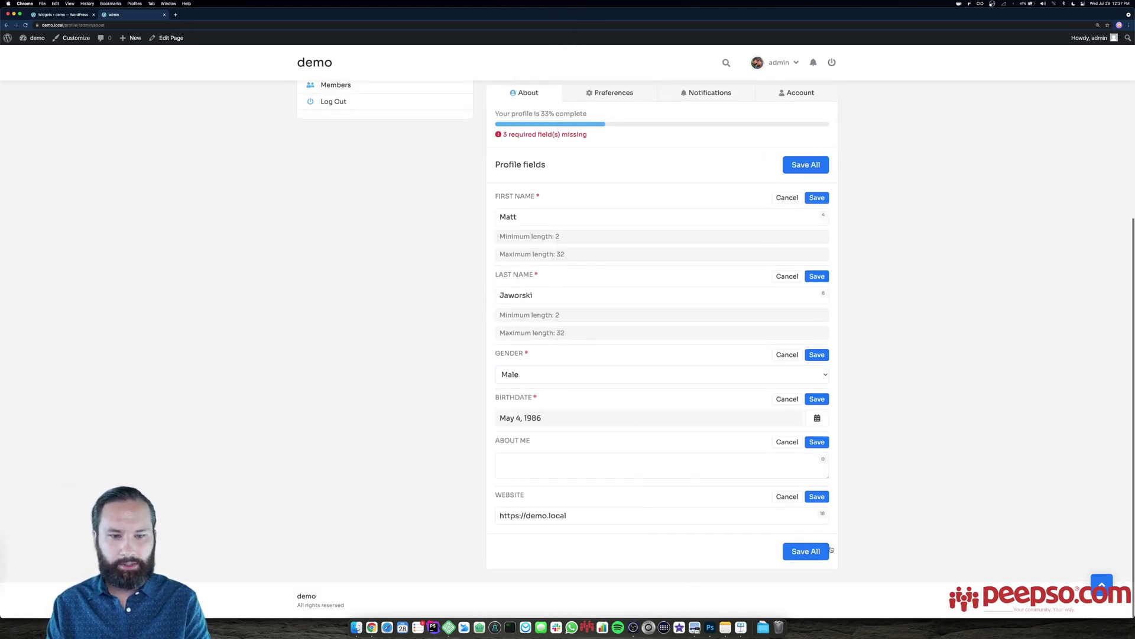
left_click(805, 550)
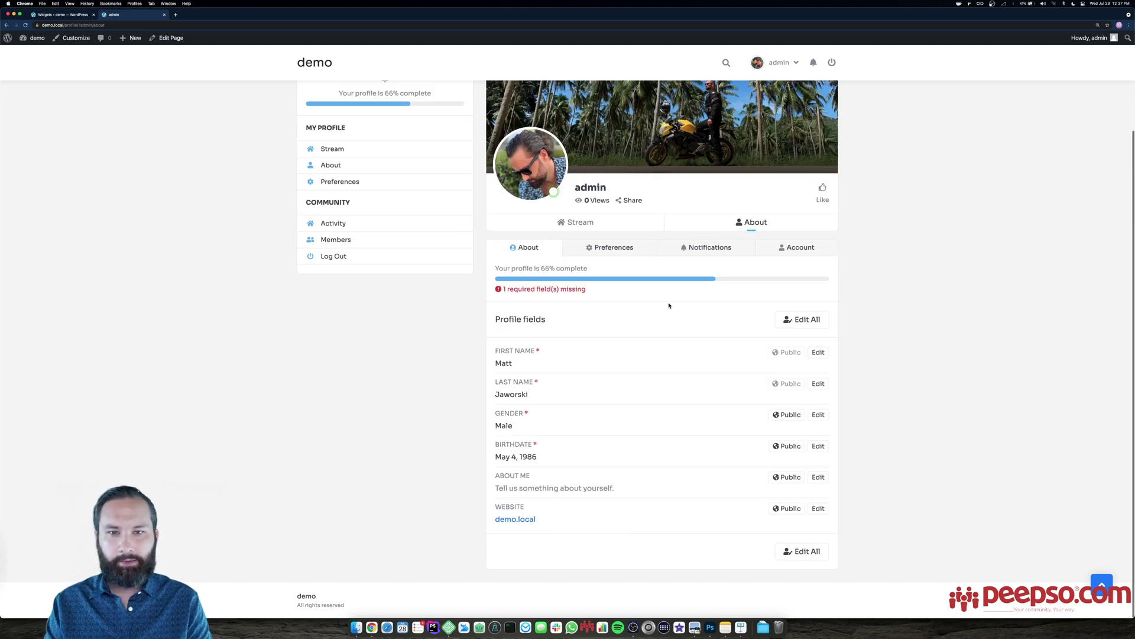
left_click(571, 272)
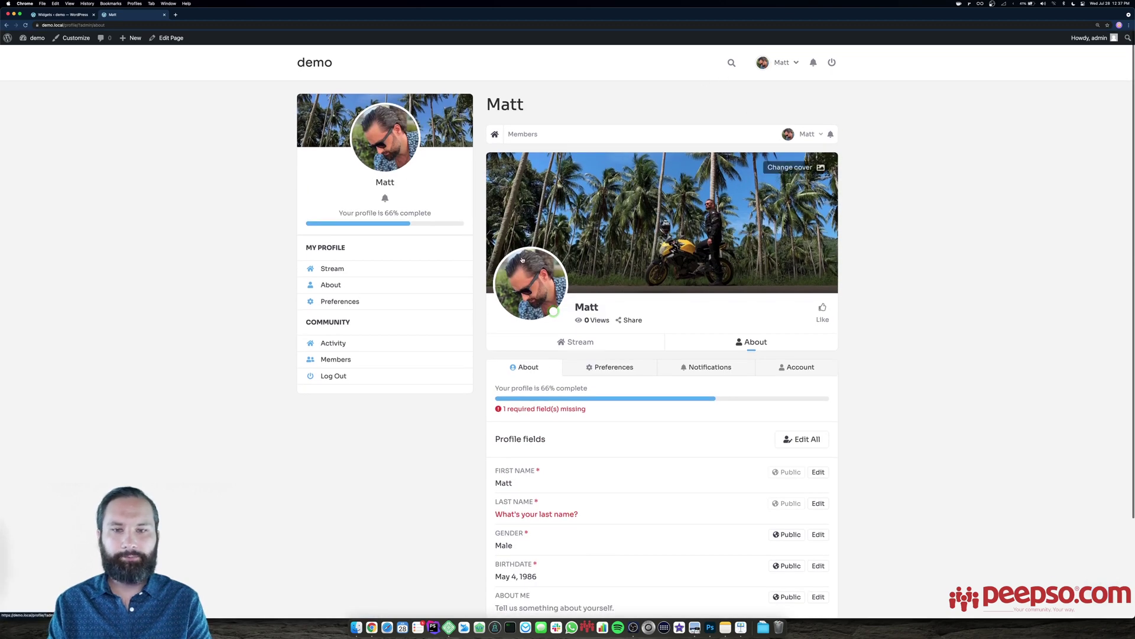
left_click(59, 14)
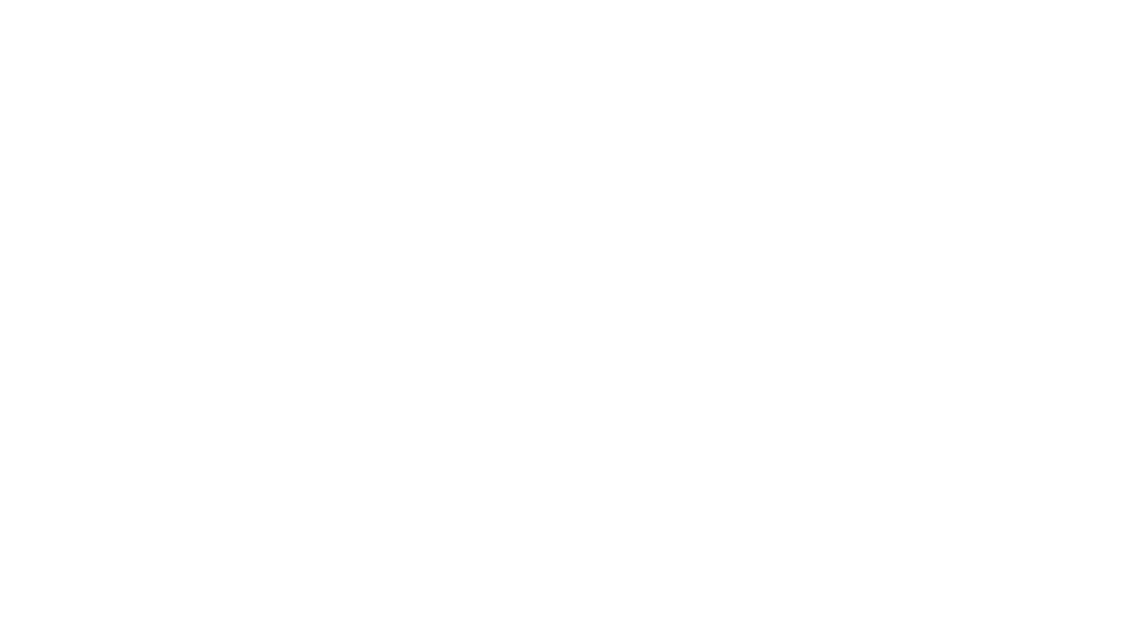
Step: Create a new navigation menu named 'Header' on the Menus page
left_click(128, 15)
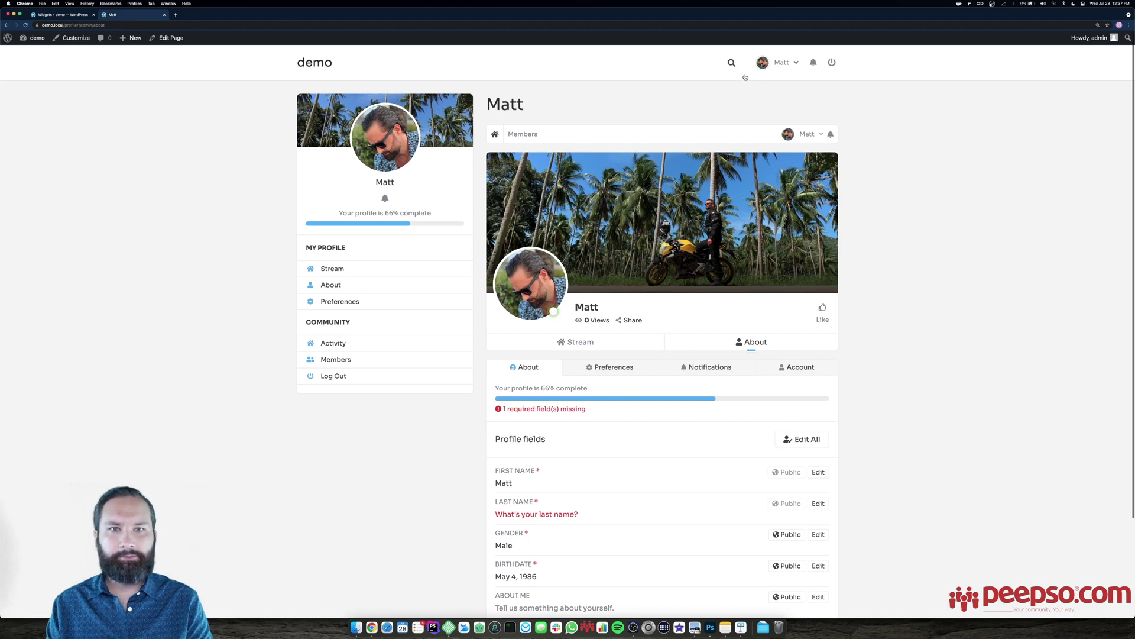
left_click(62, 14)
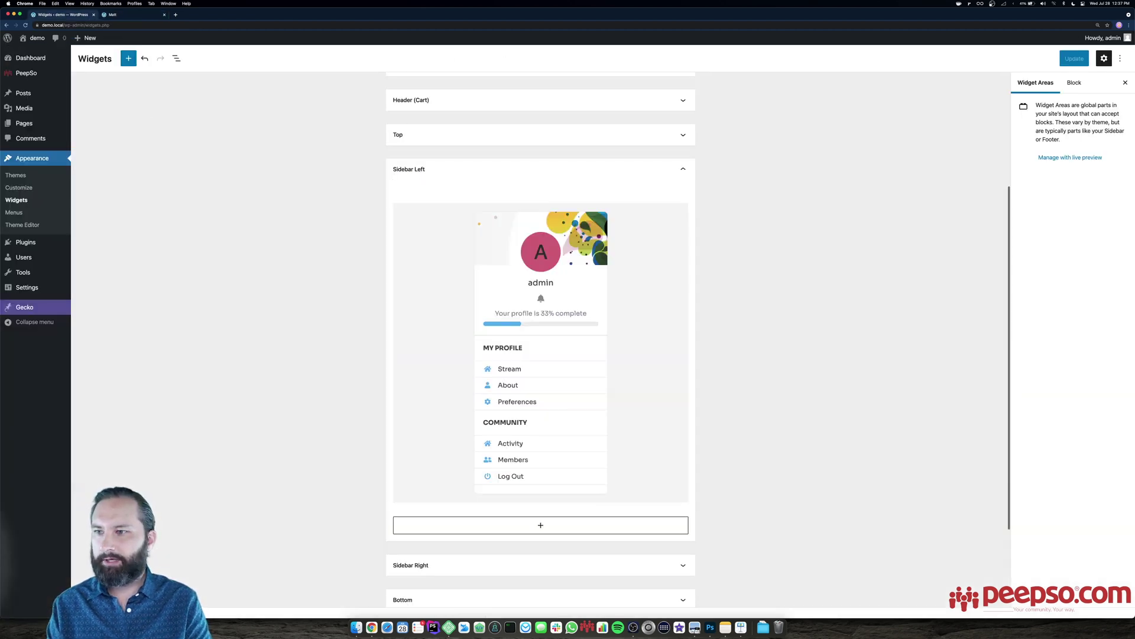
left_click(17, 213)
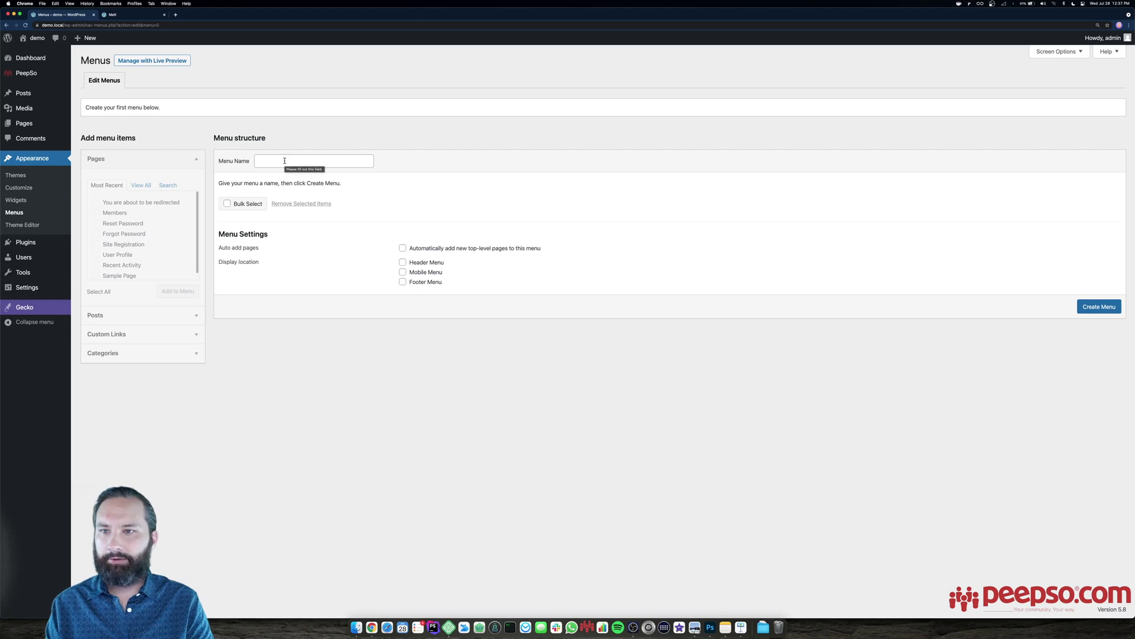
left_click(284, 161)
type("He")
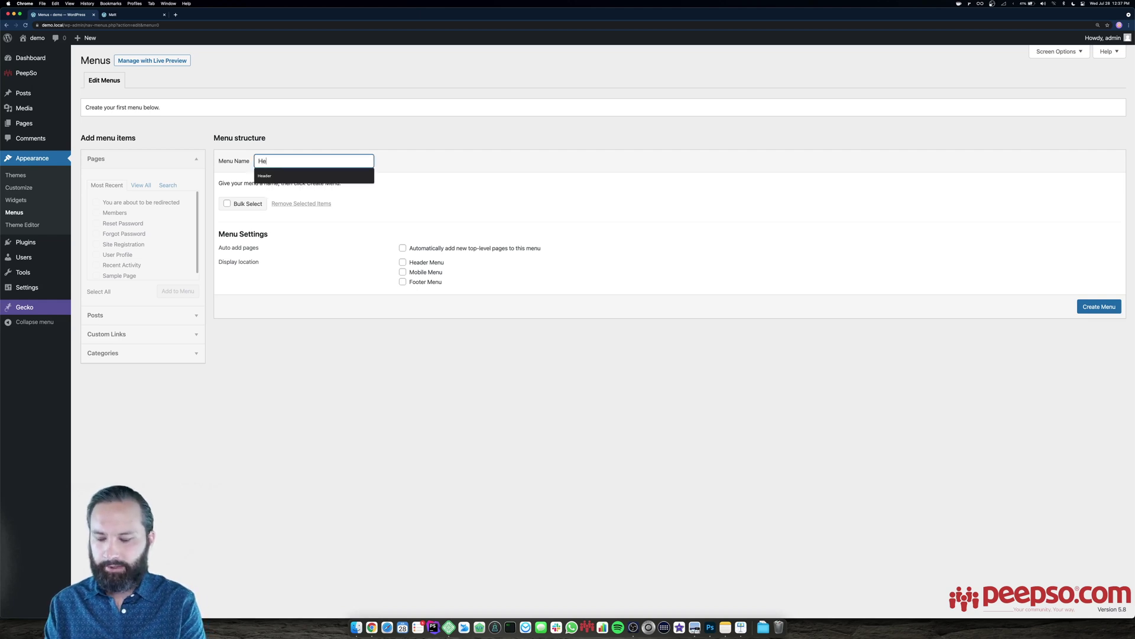
type("ader")
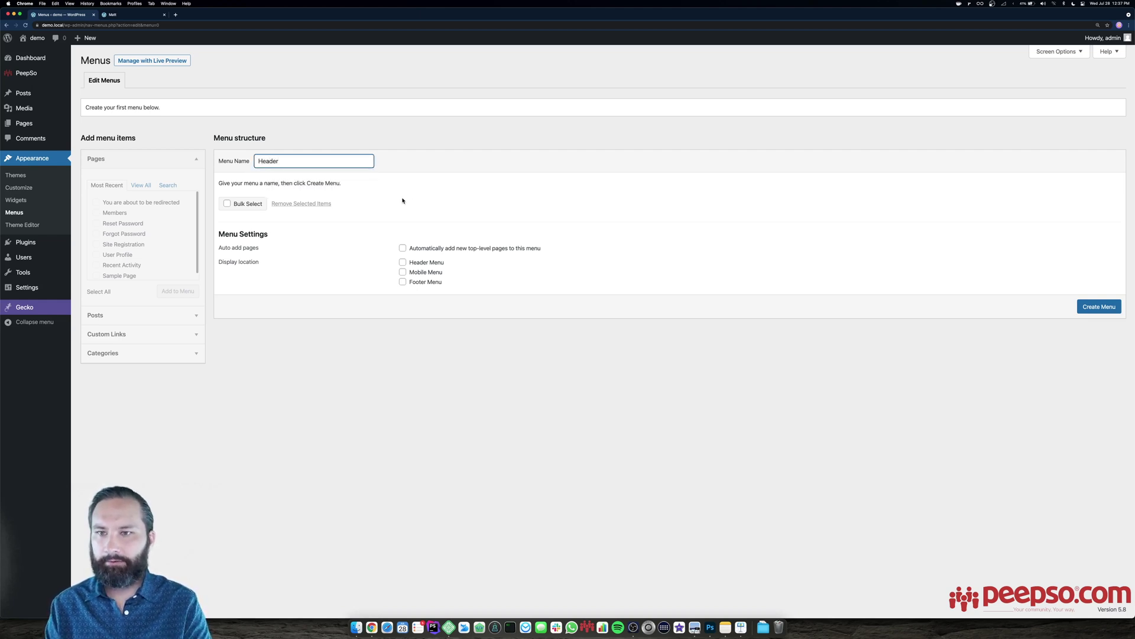
left_click(1094, 305)
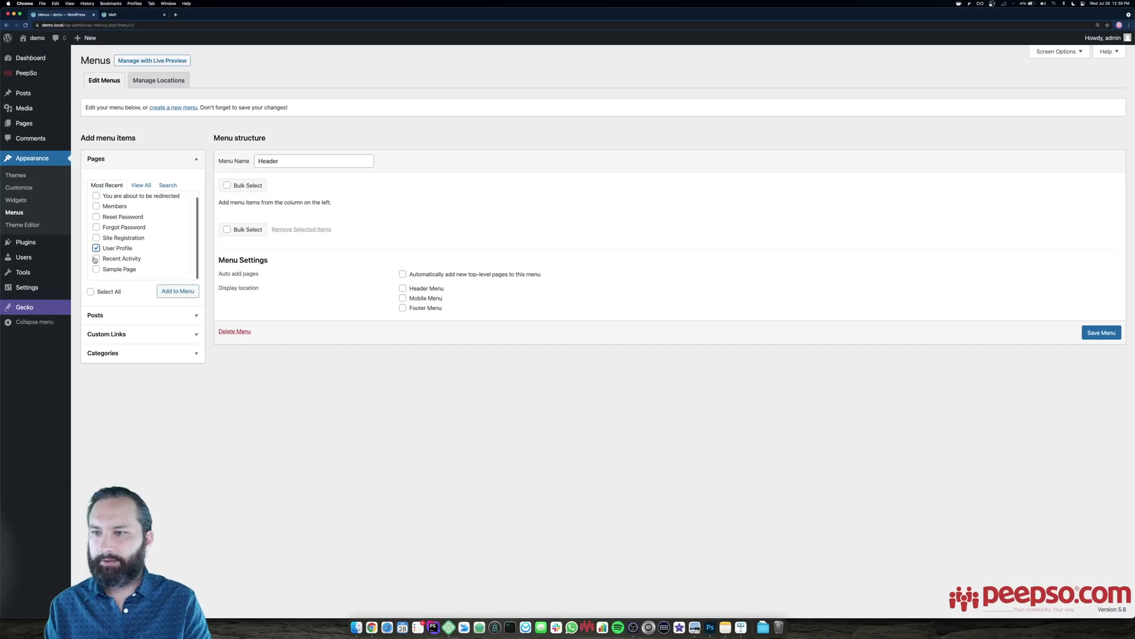
Step: Add the Recent Activity and Members pages to the menu, moving Recent Activity to the top
left_click(96, 258)
scroll(128, 252, "up", 1)
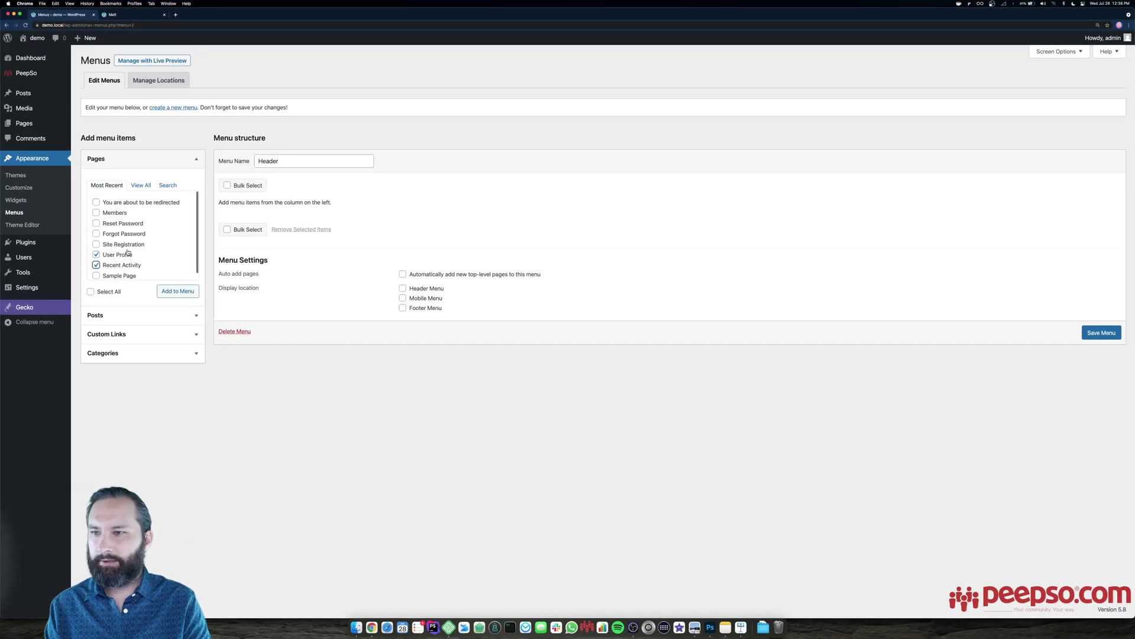
left_click(96, 213)
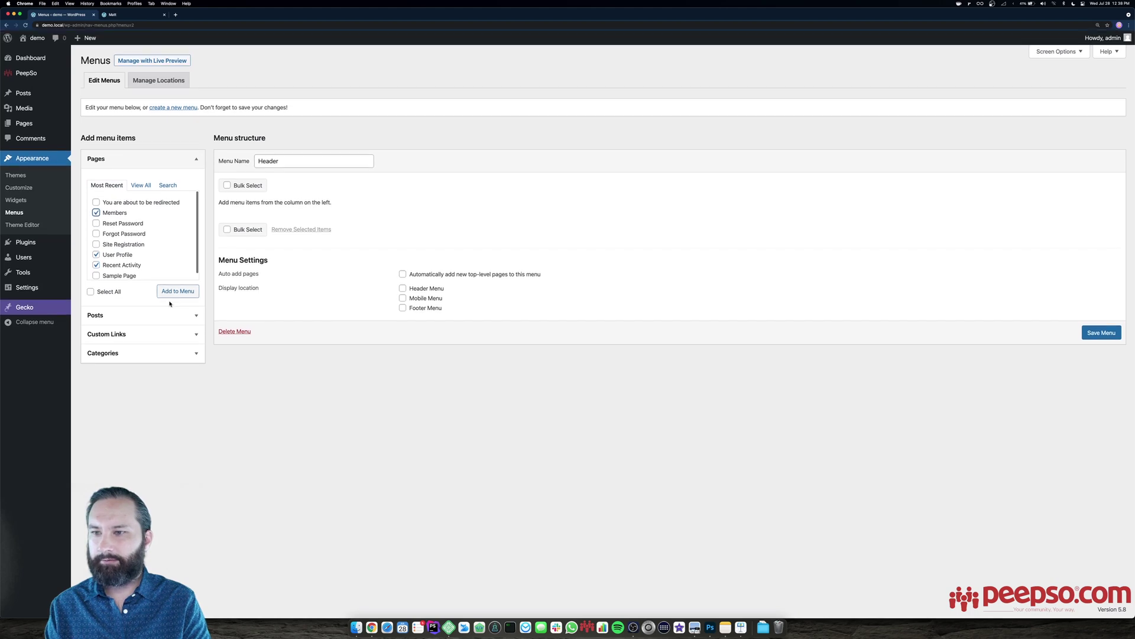
left_click(173, 292)
left_click_drag(304, 271, 318, 227)
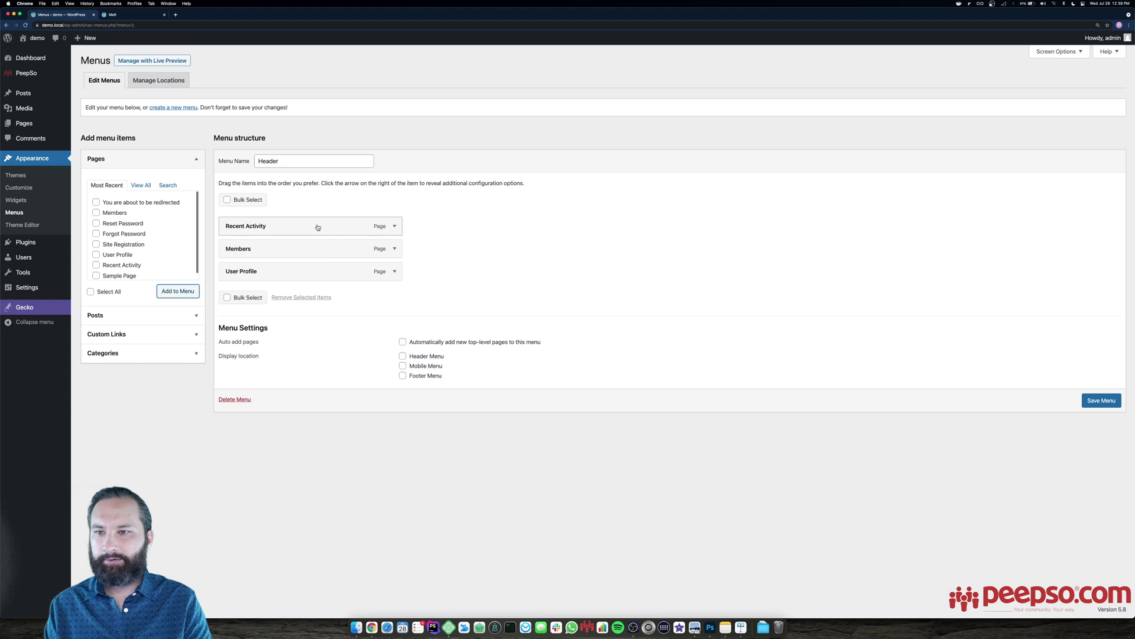
Step: Relabel Recent Activity as 'Community' and User Profile as 'My Profile'
left_click(395, 226)
triple_click(288, 256)
type("D")
key("BackSpace")
type("Community")
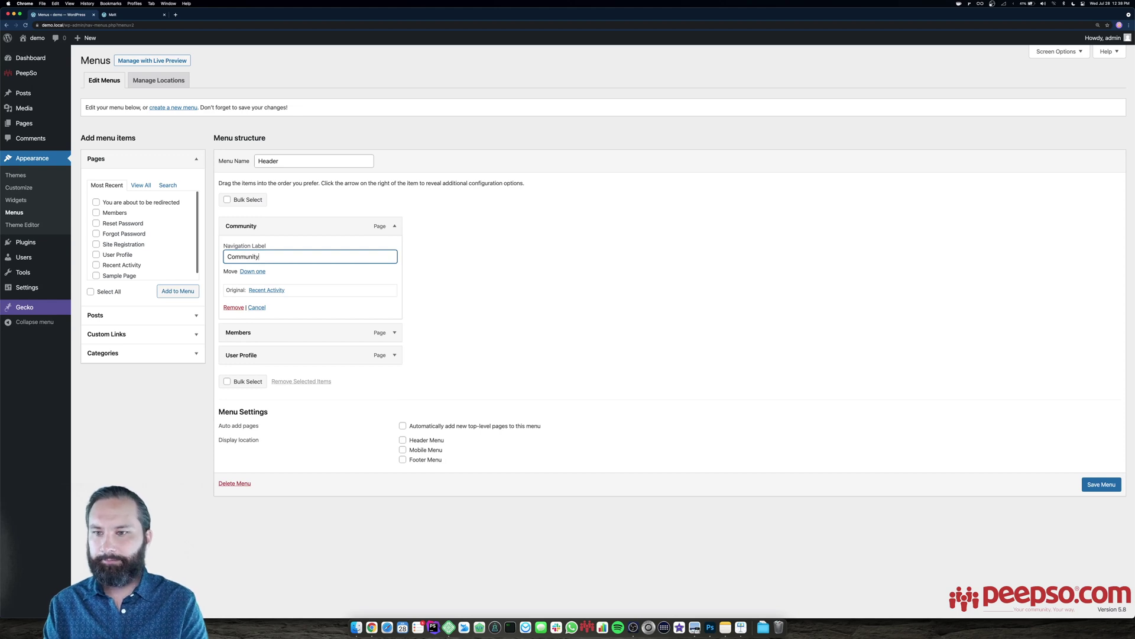
left_click(395, 226)
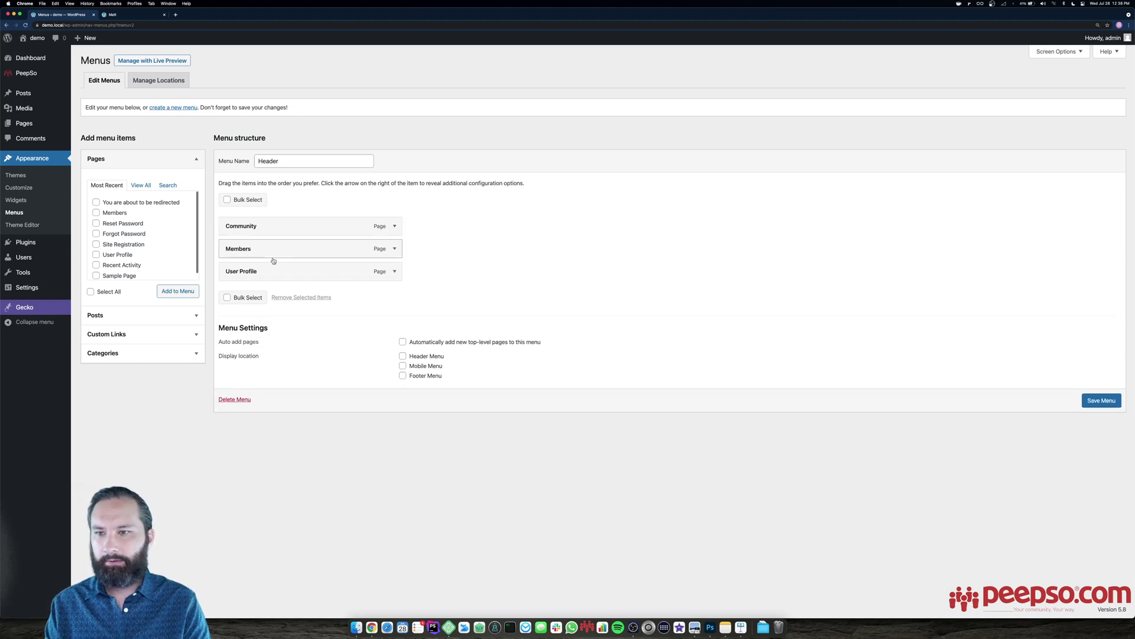
left_click(394, 271)
triple_click(241, 300)
type("My Profile")
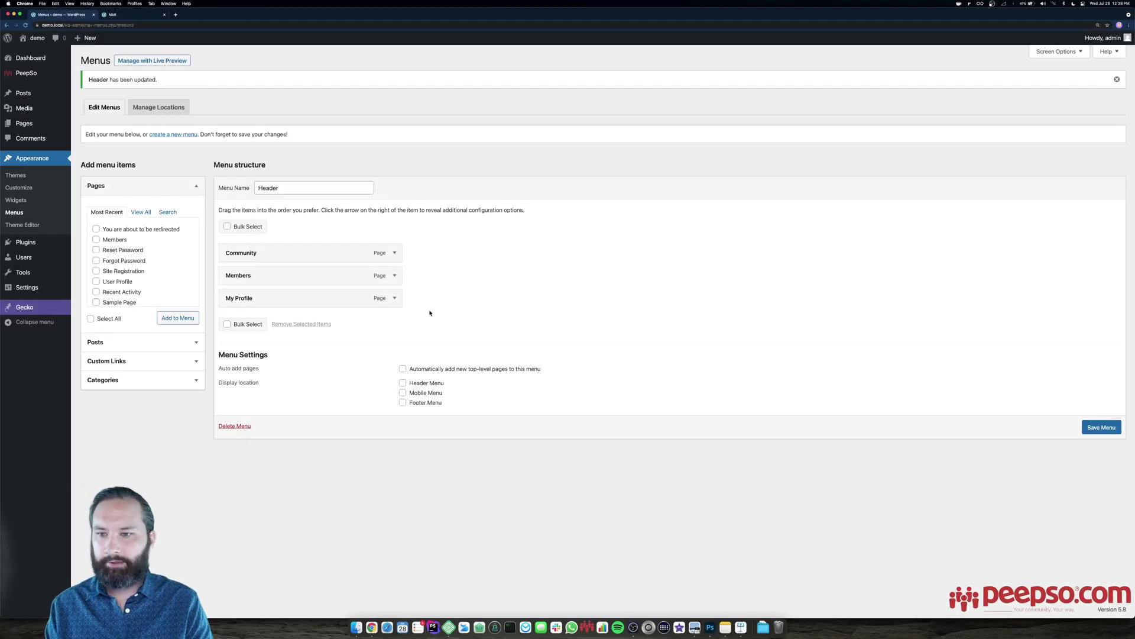
Step: Assign the menu to the Header Menu location and check the new links on the profile and home pages
left_click(403, 383)
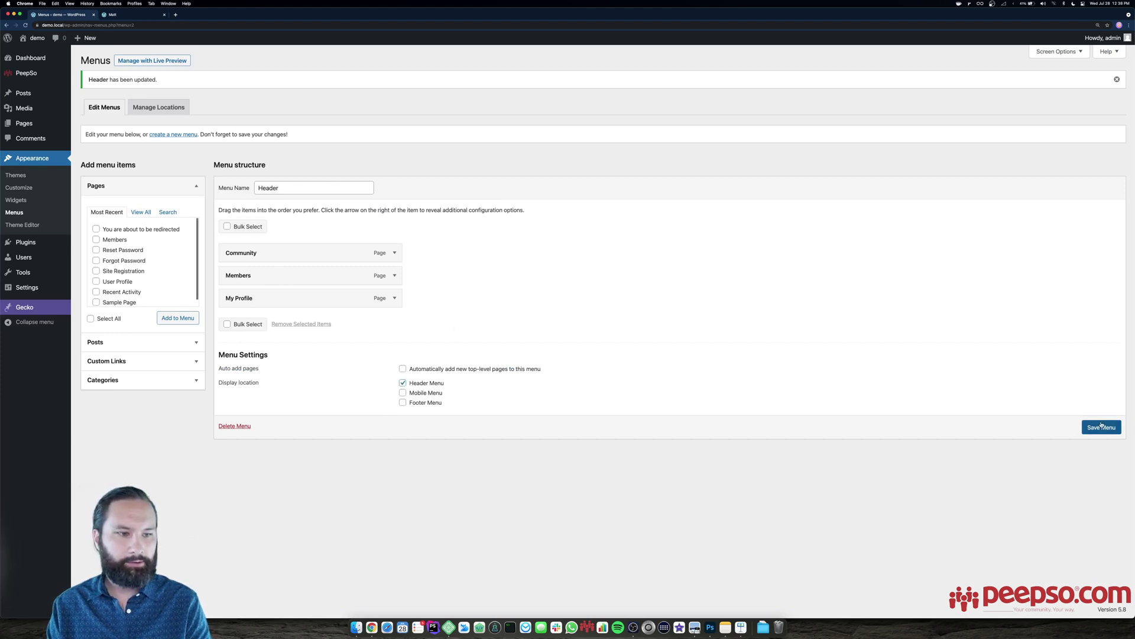
left_click(135, 16)
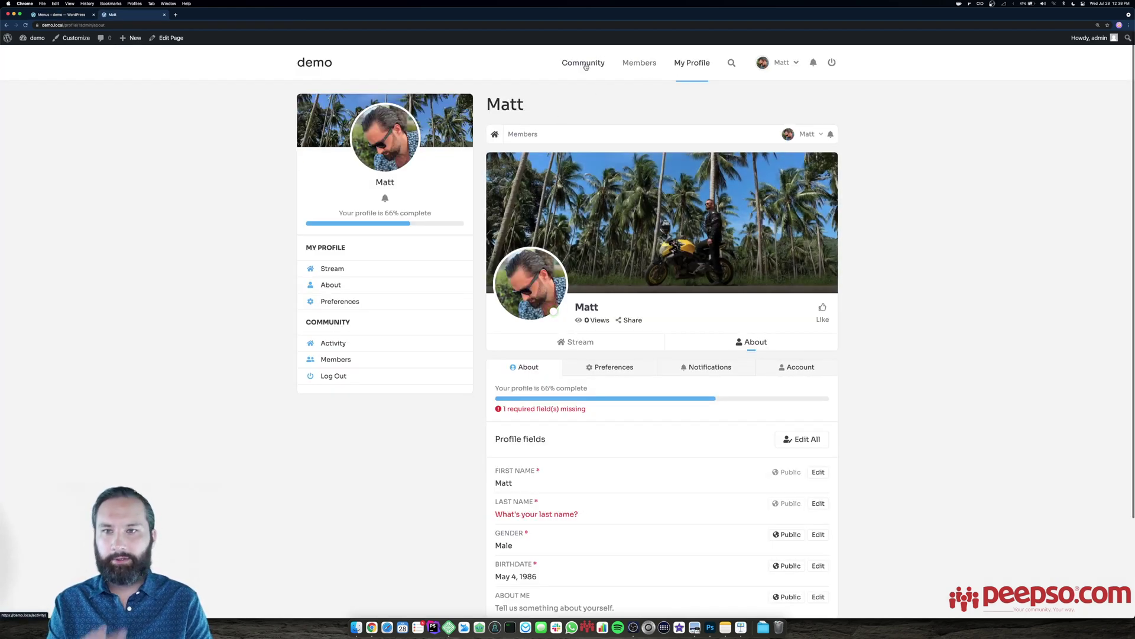
left_click(321, 65)
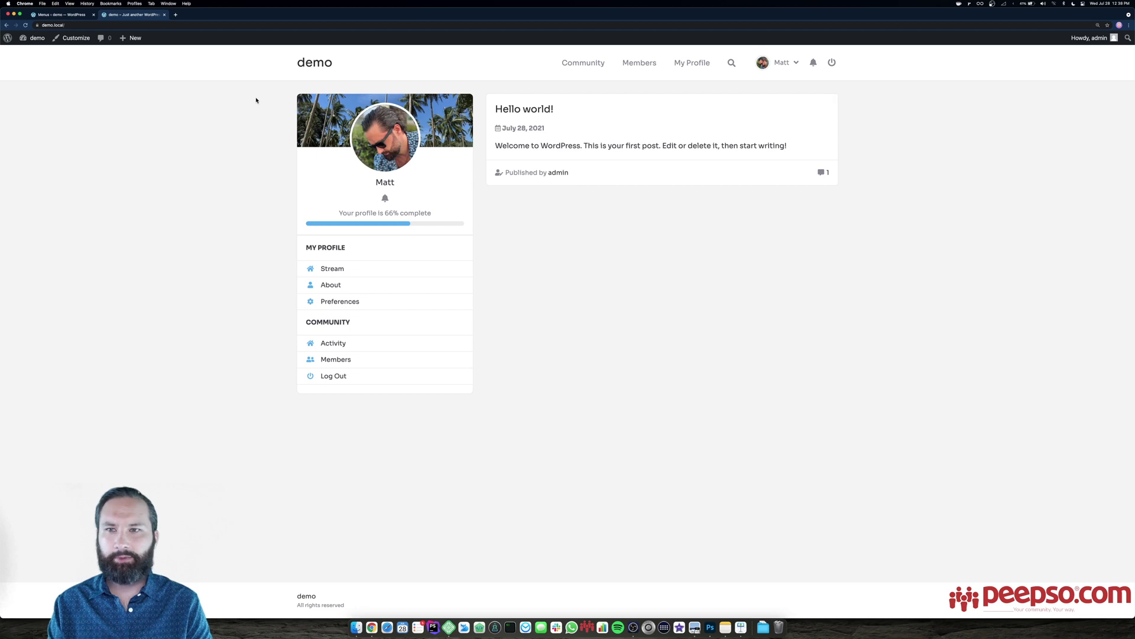
left_click(77, 15)
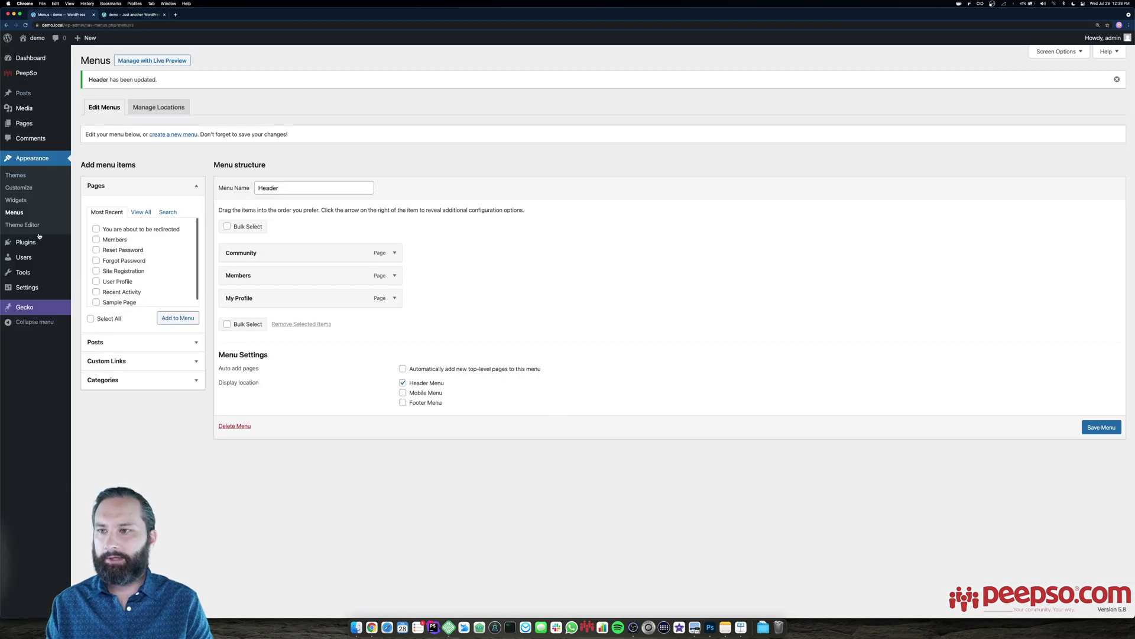
Step: Set Recent Activity as the static homepage in the Customizer's Homepage Settings and publish it
left_click(19, 188)
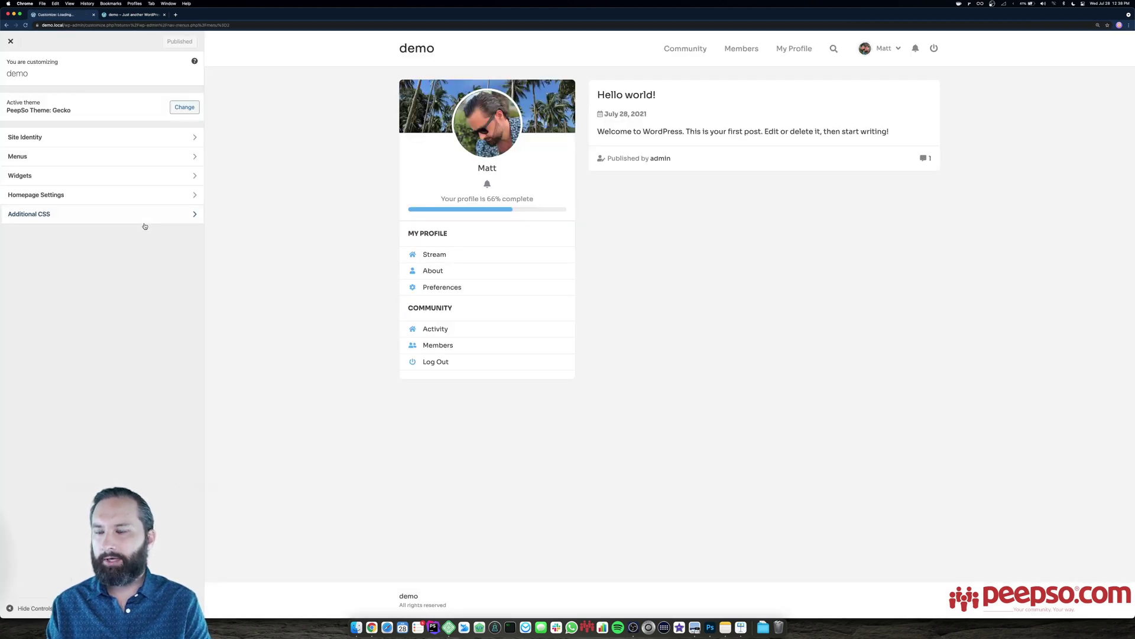
left_click(112, 196)
left_click(30, 167)
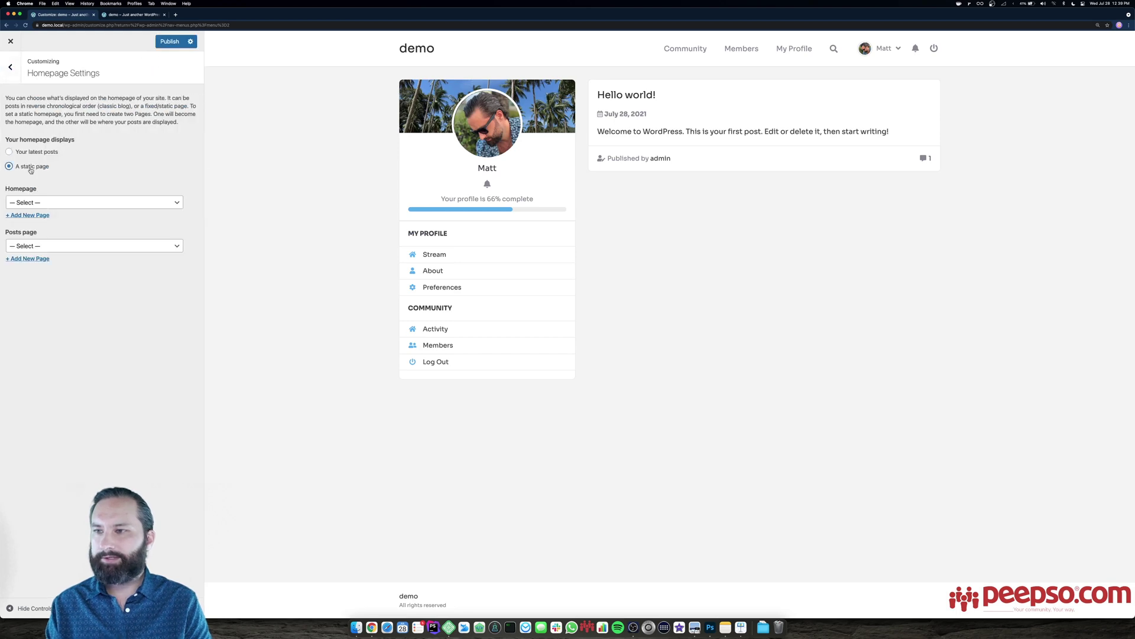
left_click(110, 203)
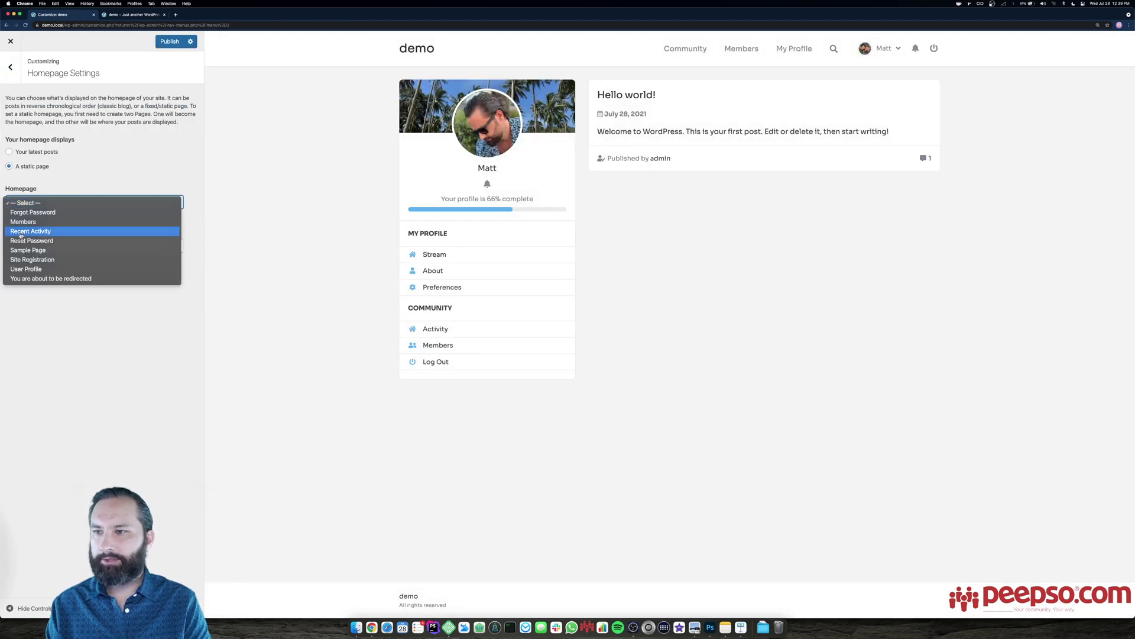
left_click(110, 230)
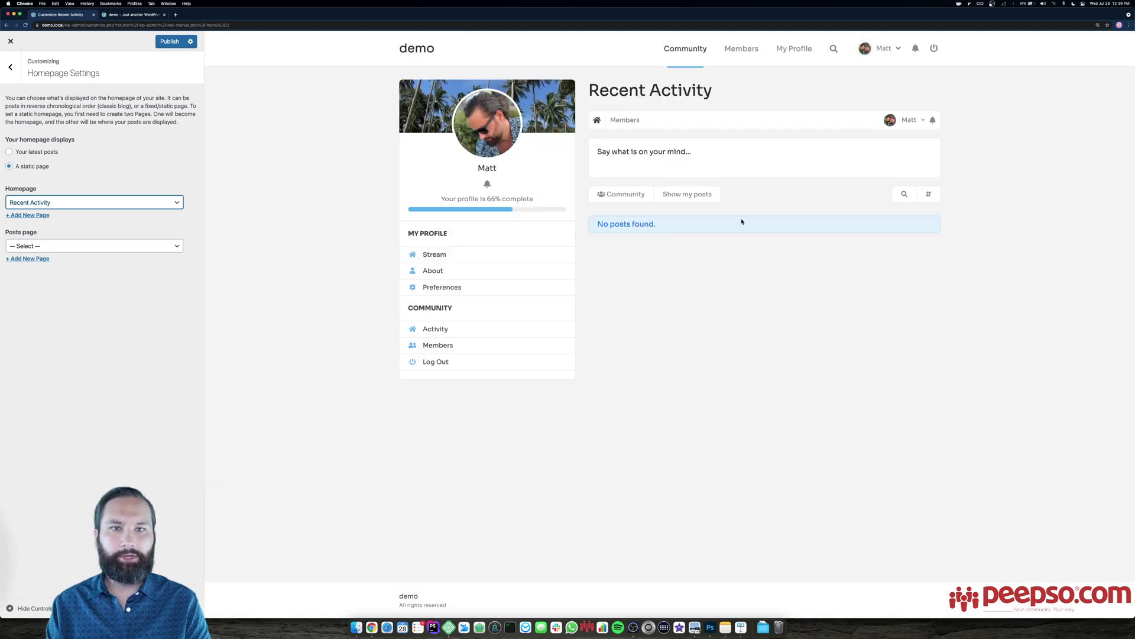
left_click(170, 42)
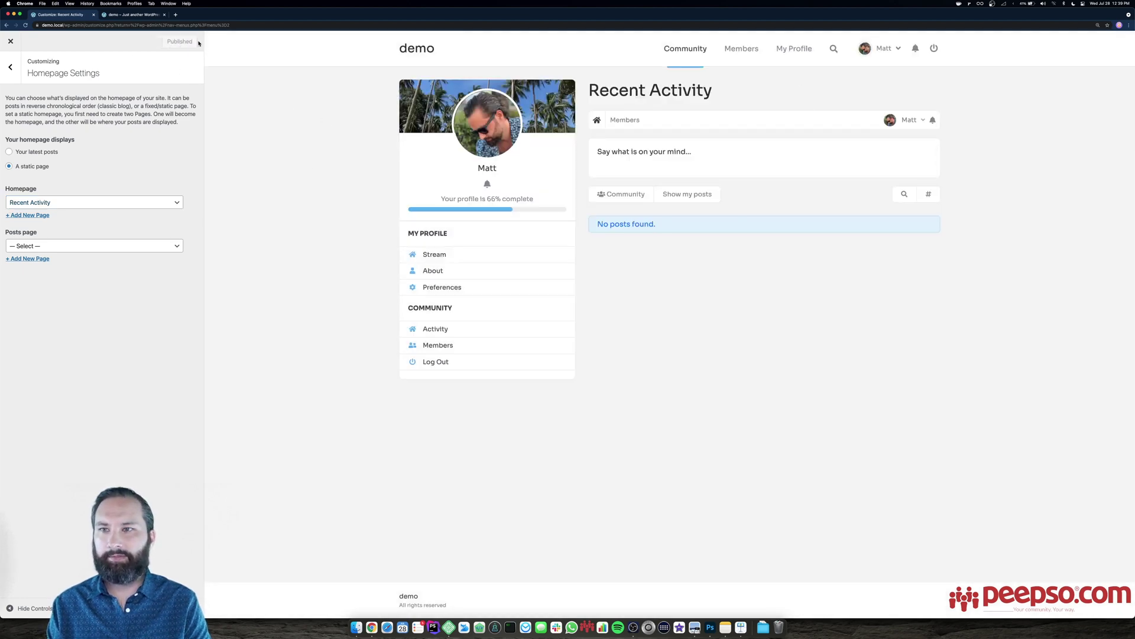
left_click(11, 41)
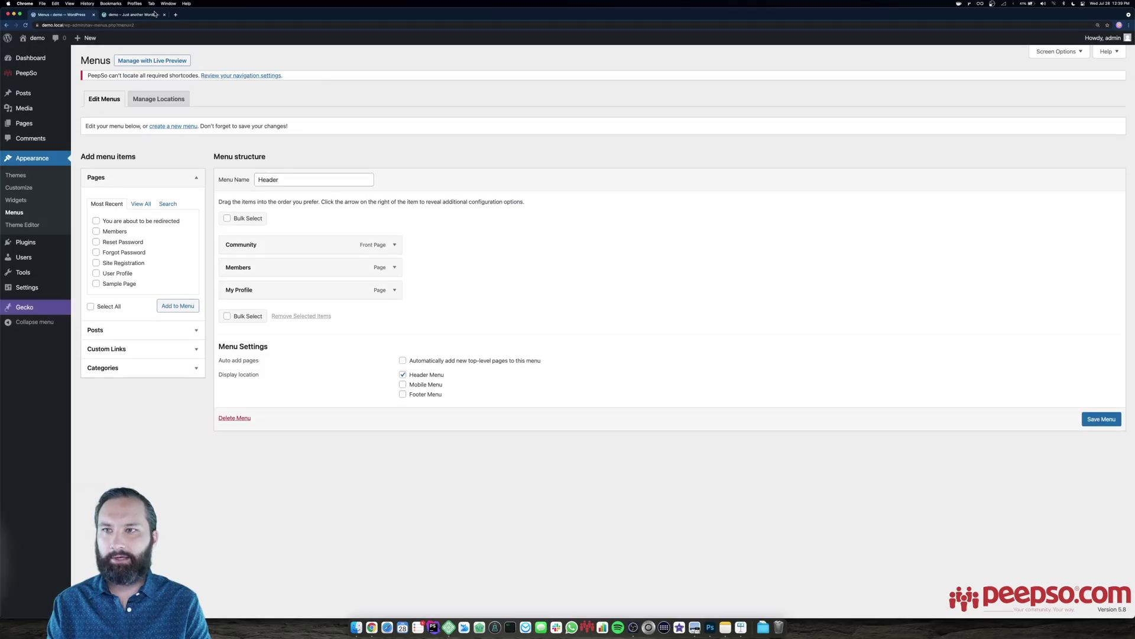
left_click(152, 16)
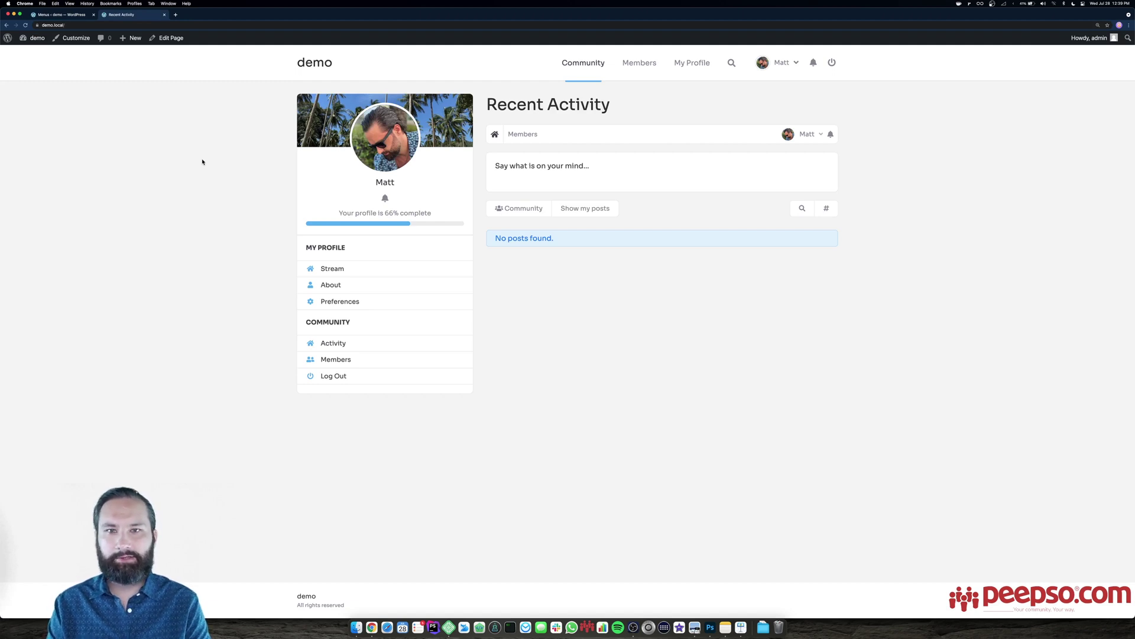
left_click(74, 16)
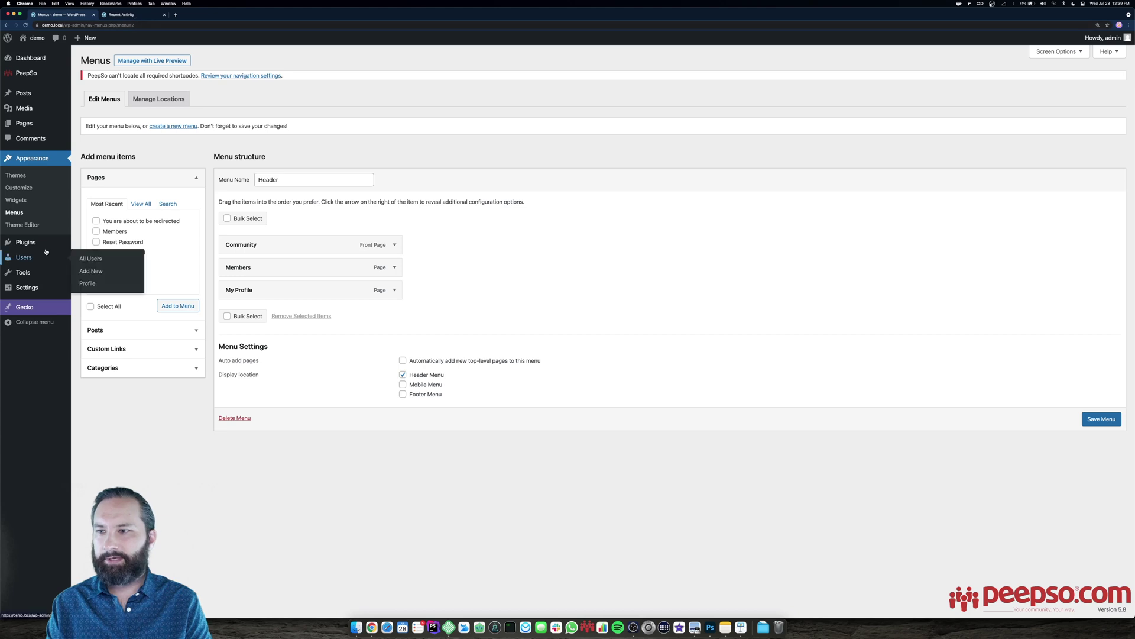
Step: Open the Gecko Customizer and choose Gecko Dark from the Presets list
mouse_move(46, 311)
left_click(104, 321)
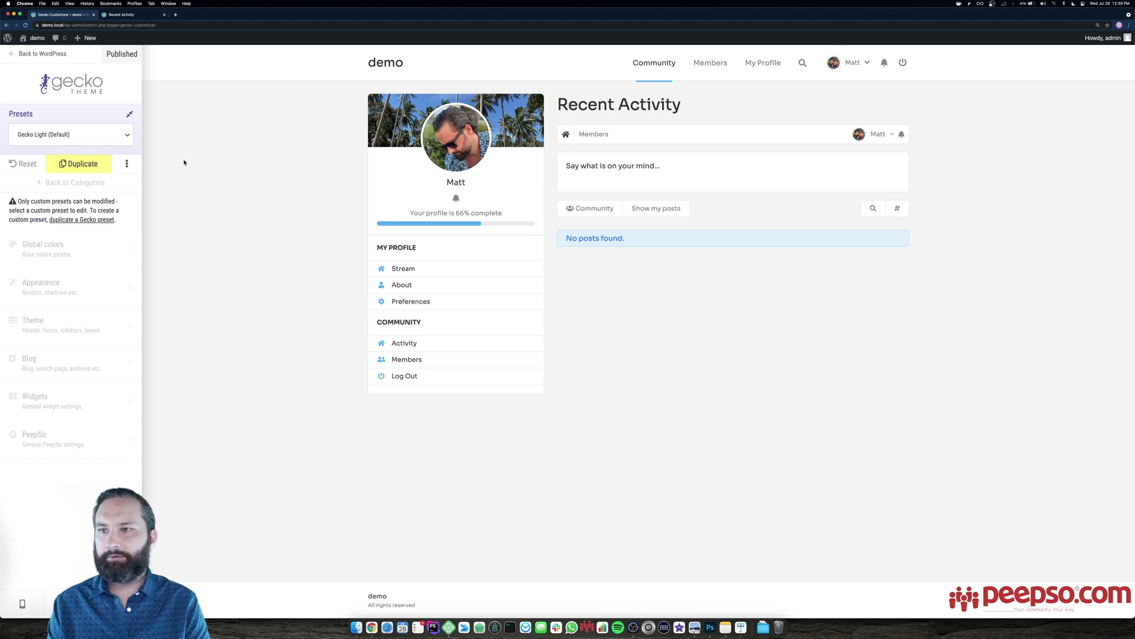
left_click(116, 142)
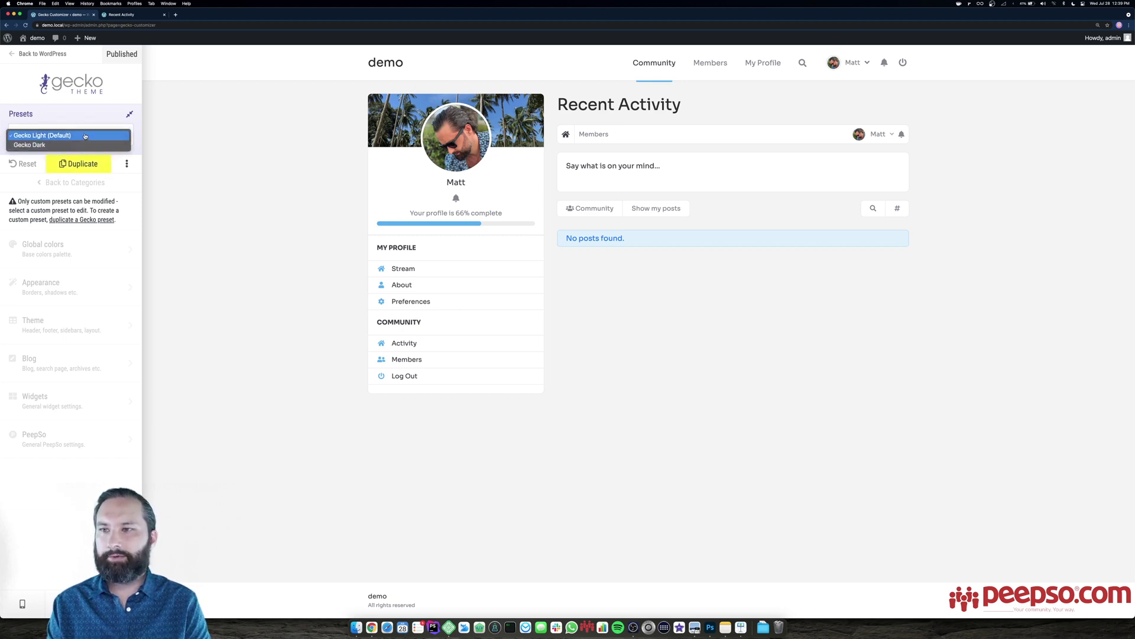
left_click(98, 144)
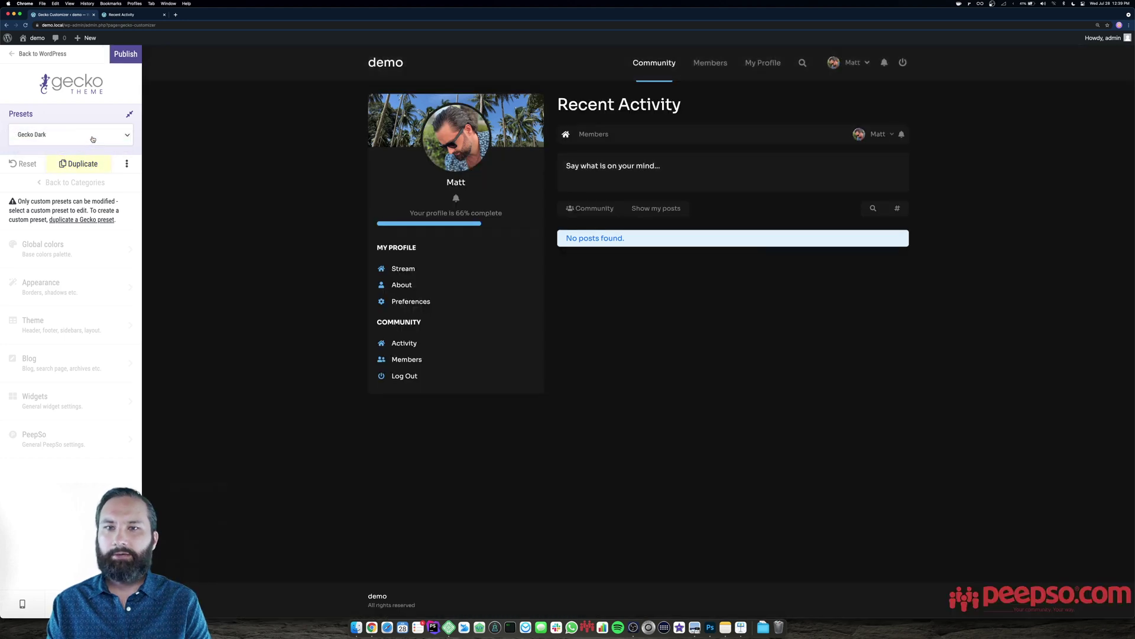
Step: Duplicate the Gecko Light (Default) preset as a named custom preset and publish it as default
left_click(93, 139)
left_click(71, 123)
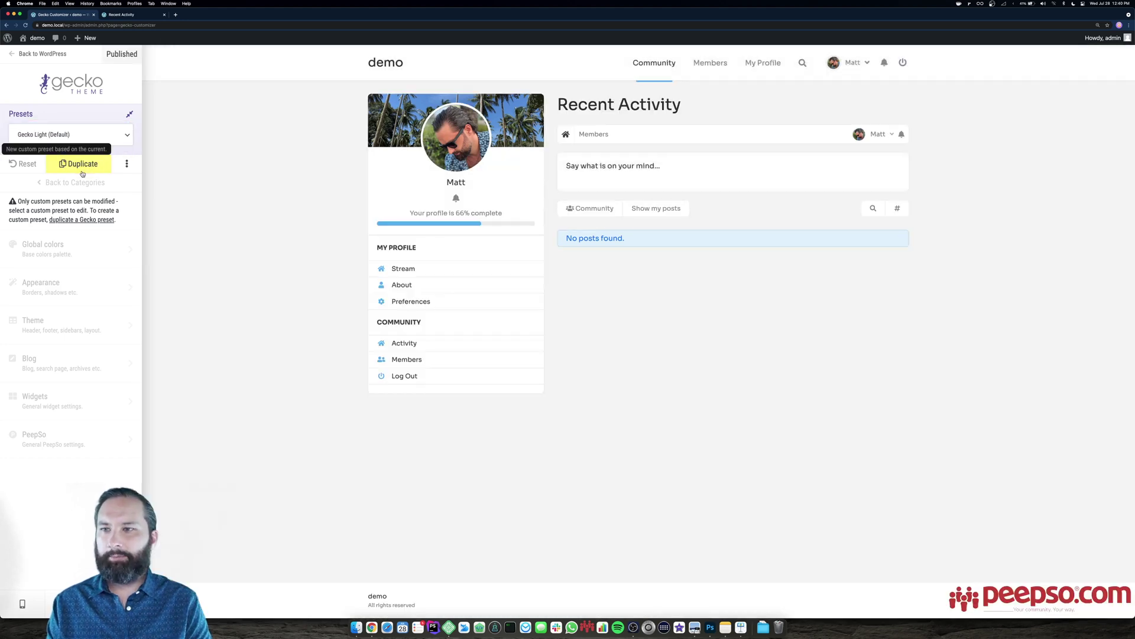
left_click(83, 174)
type("Matt")
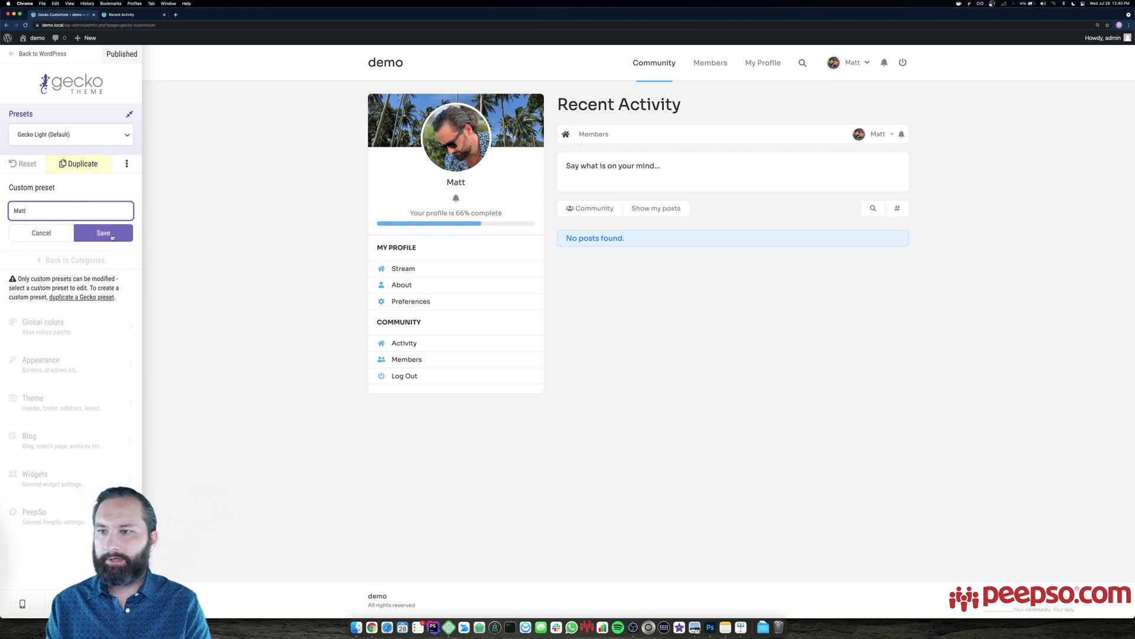
left_click(103, 232)
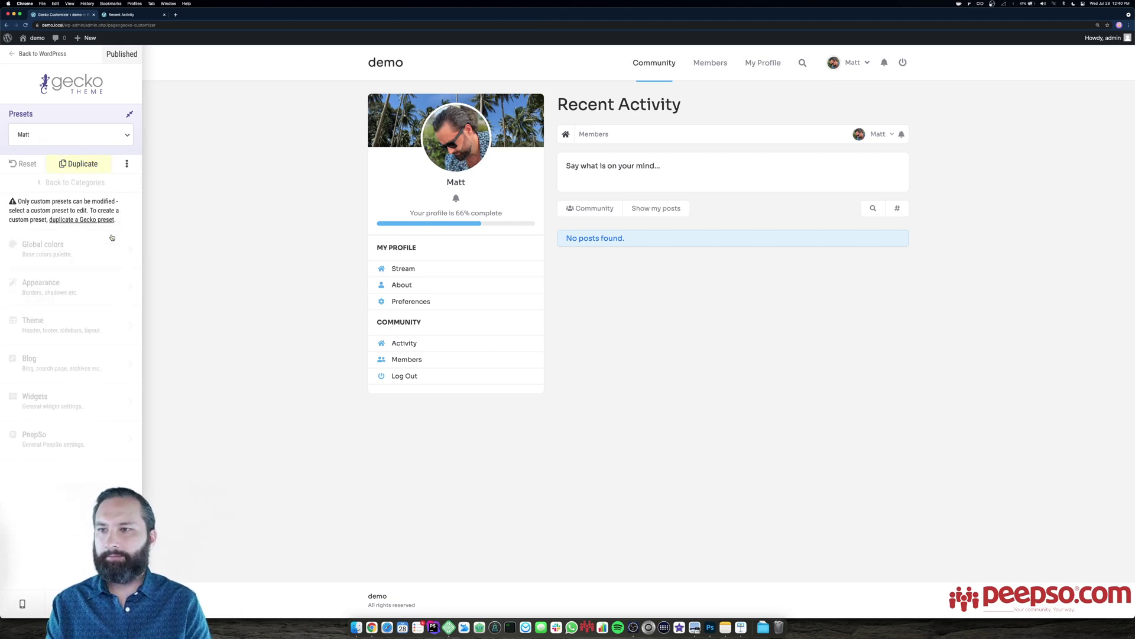
left_click(135, 54)
left_click(78, 91)
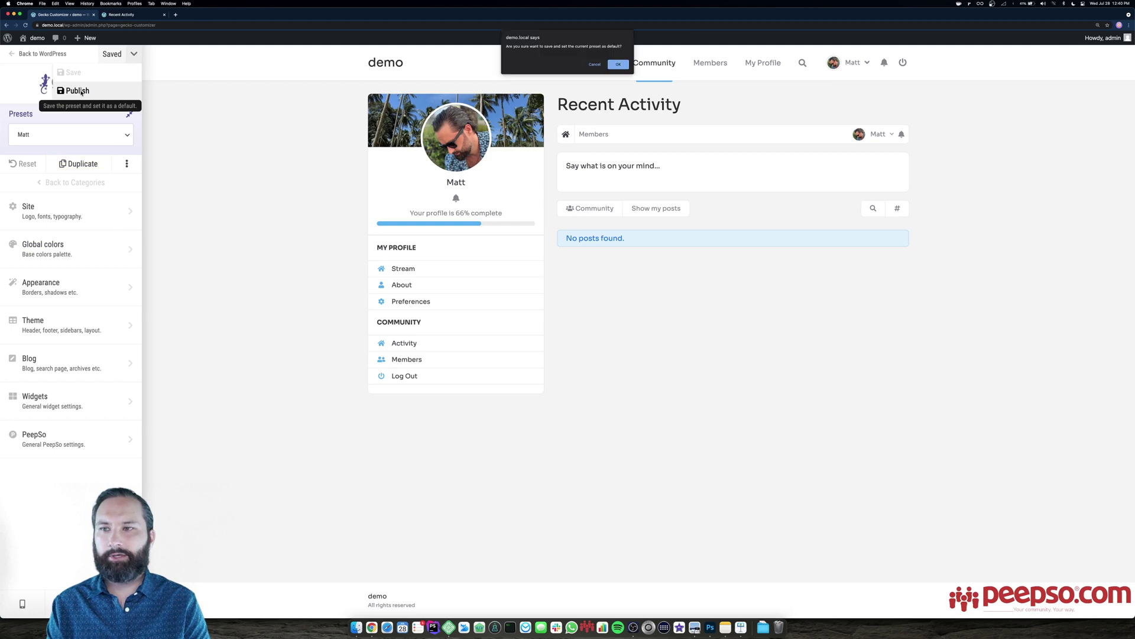
left_click(618, 64)
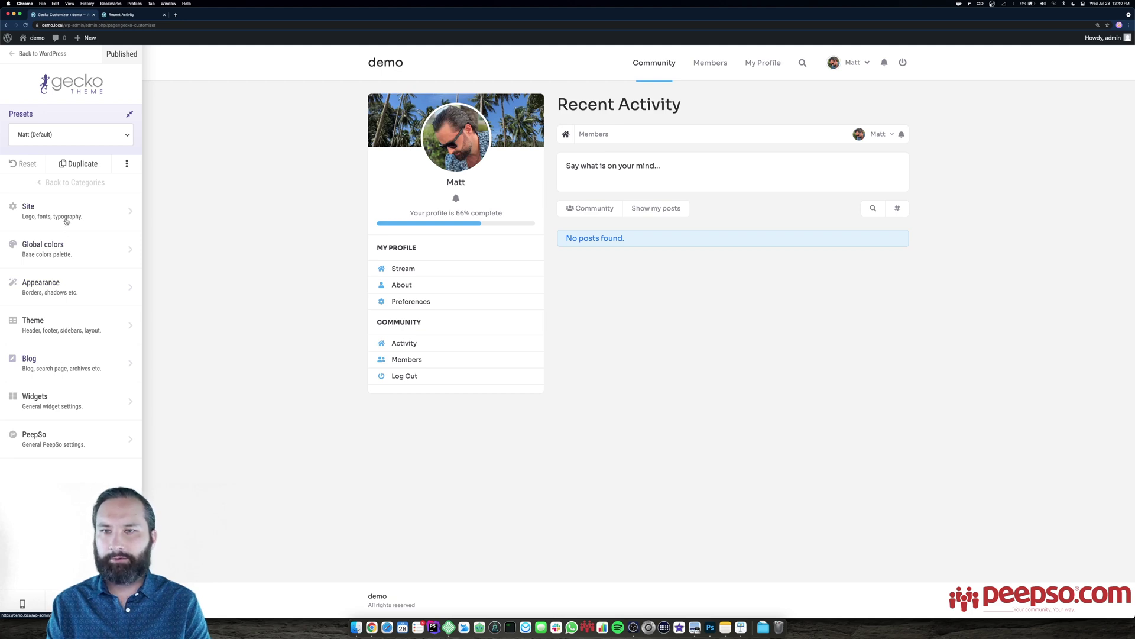
Step: Upload the PeepSo logo image site-logo.png and use it as the Site Logo
left_click(66, 222)
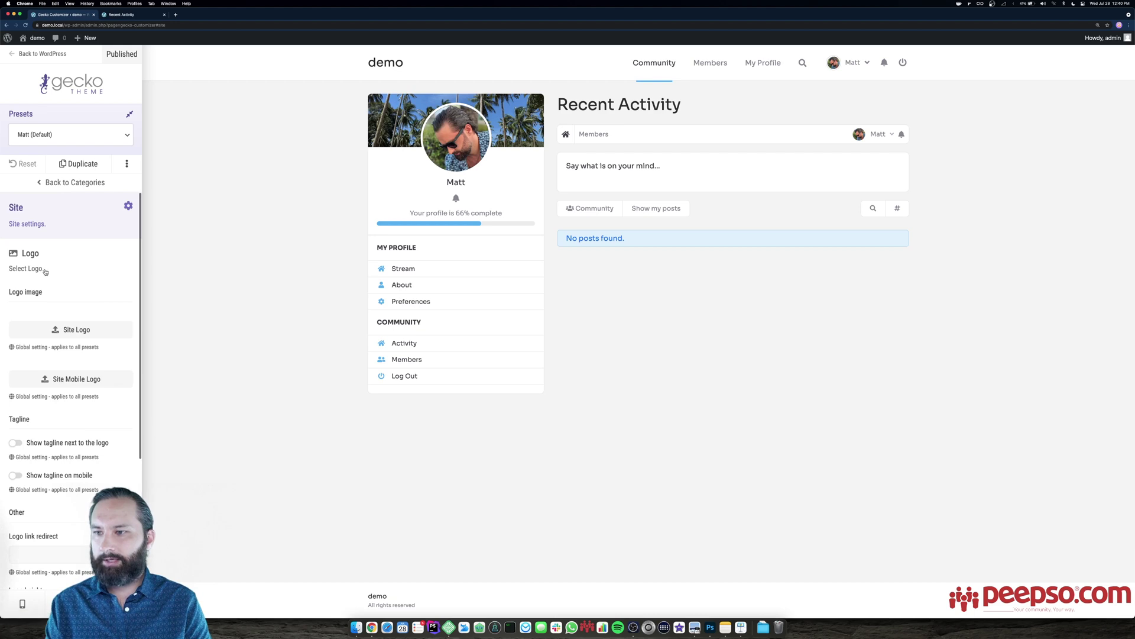
left_click(68, 331)
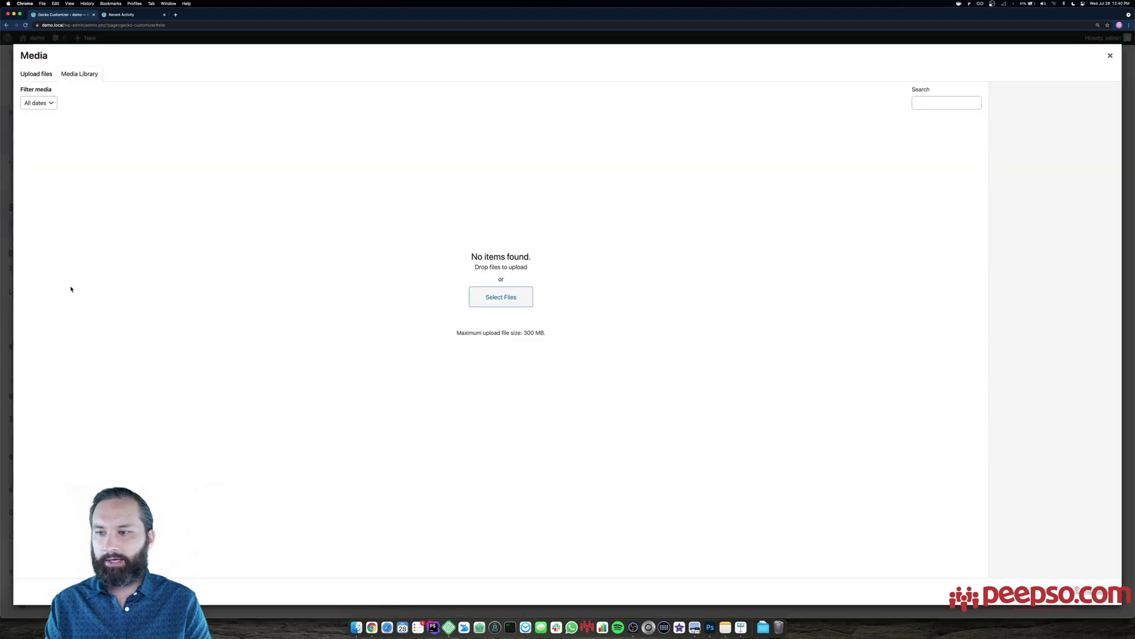
left_click(36, 74)
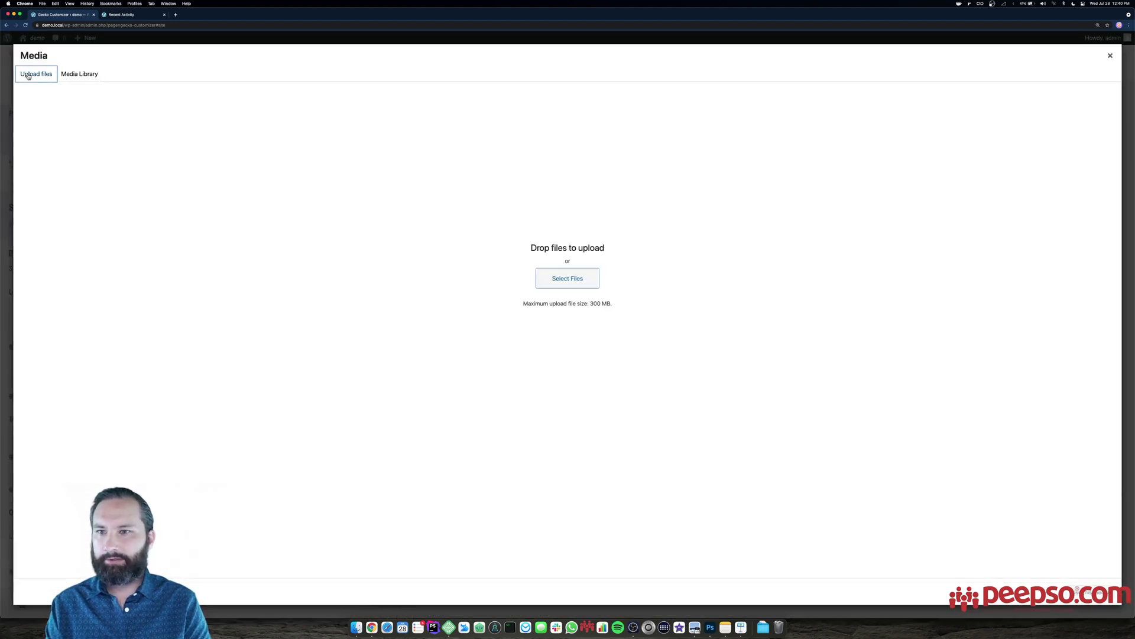
left_click(70, 75)
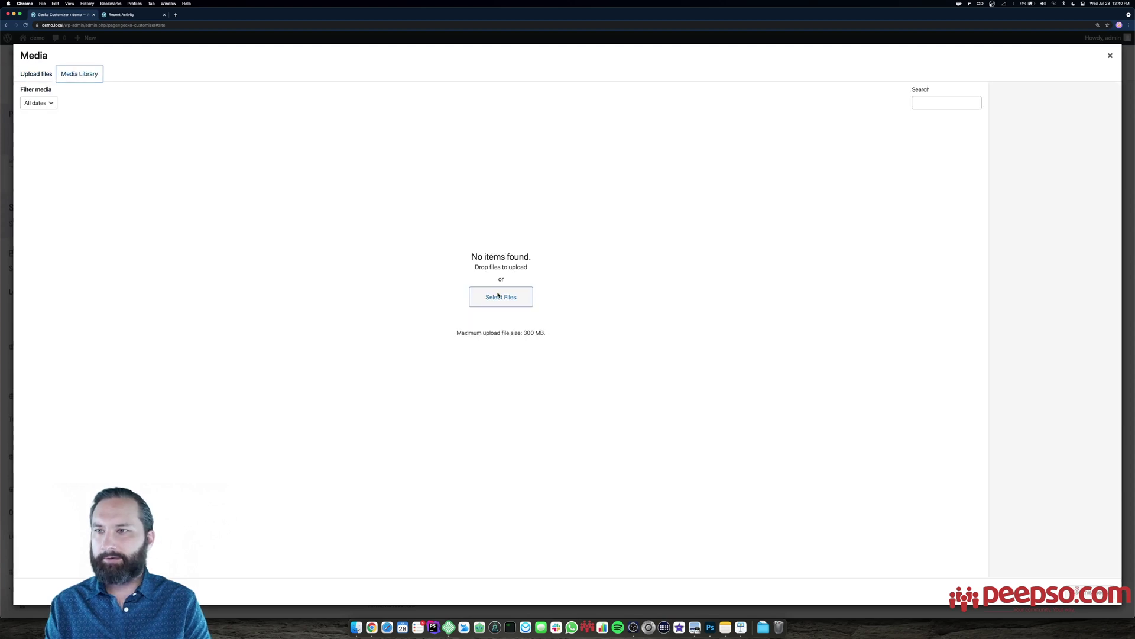
left_click(511, 296)
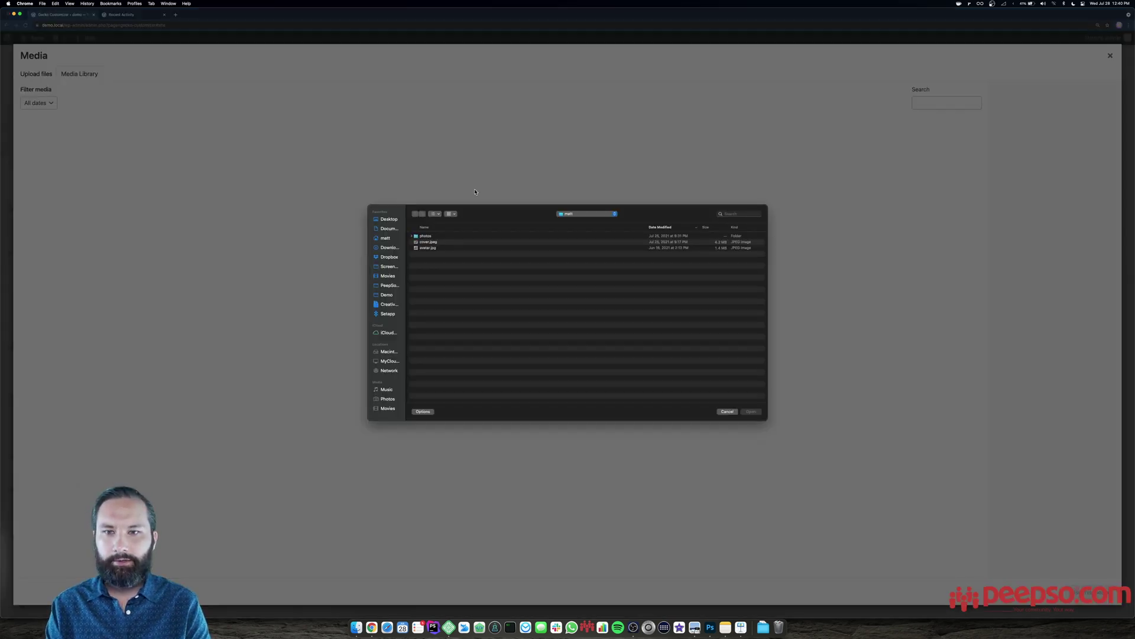
double_click(459, 293)
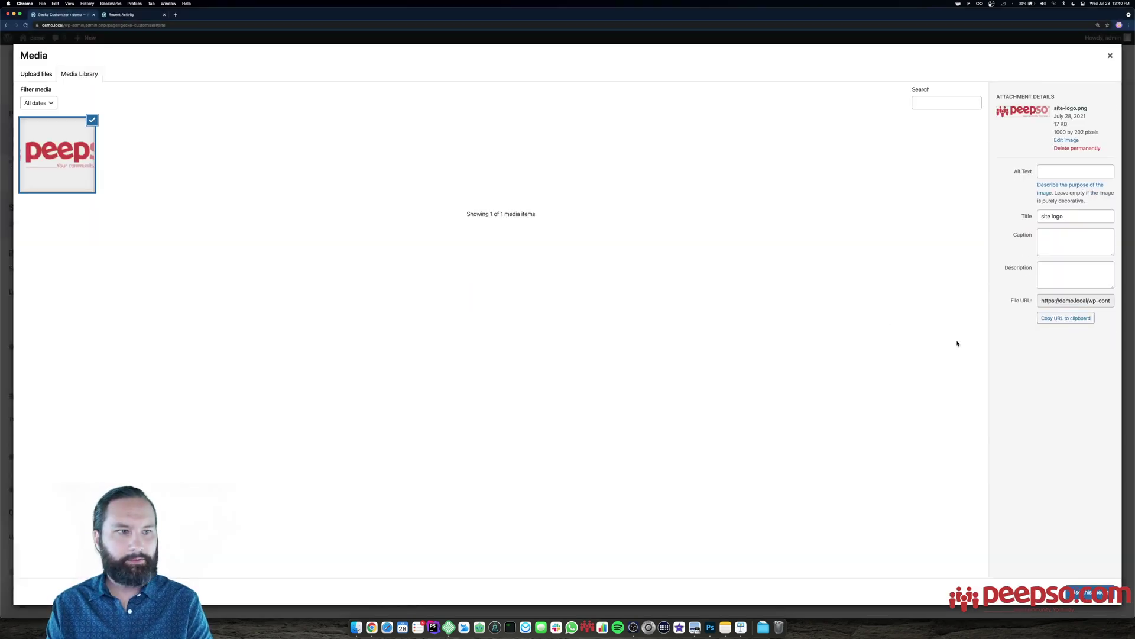
left_click(1088, 592)
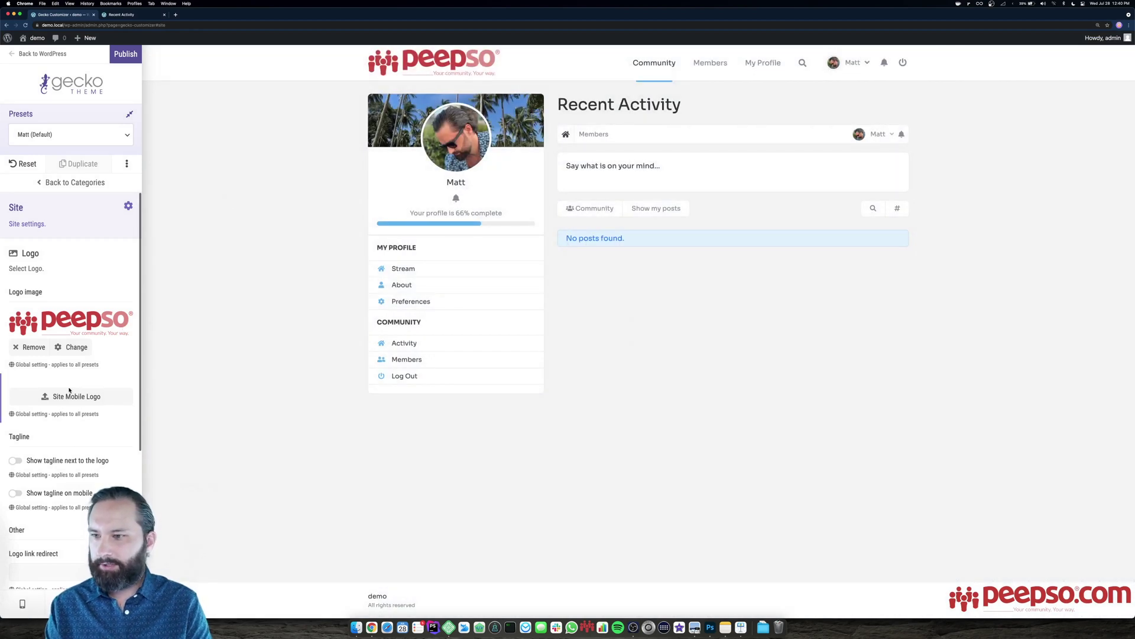
Step: Set the Logo height to 40px and the Mobile logo height to 30px
scroll(70, 391, "down", 2)
scroll(70, 390, "down", 1)
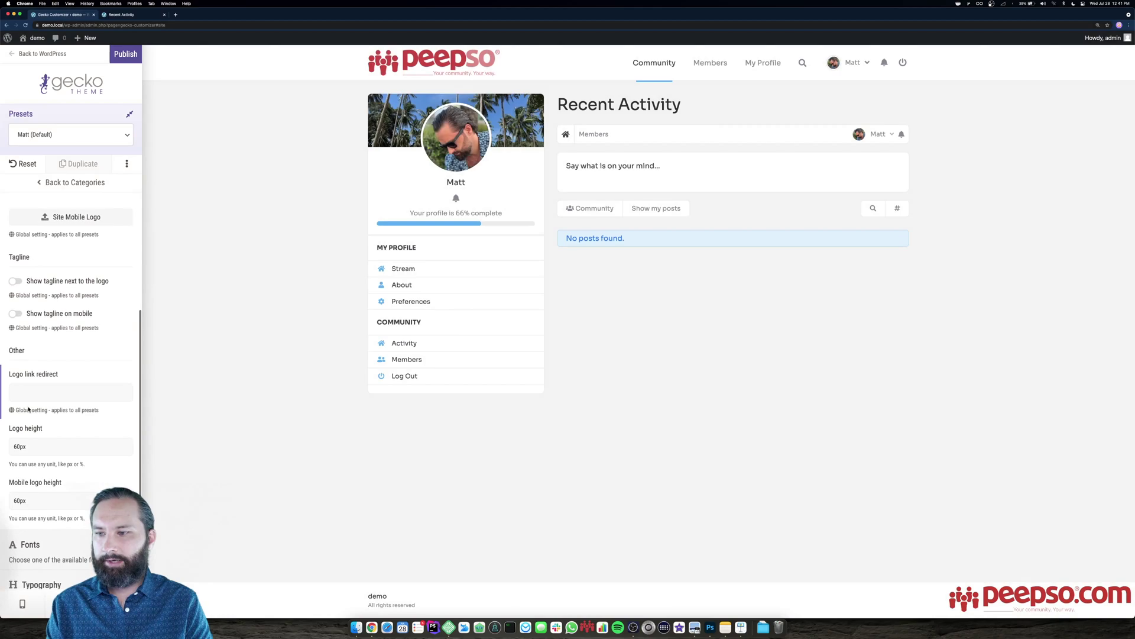
scroll(35, 408, "down", 1)
left_click(17, 416)
key("BackSpace")
type("5")
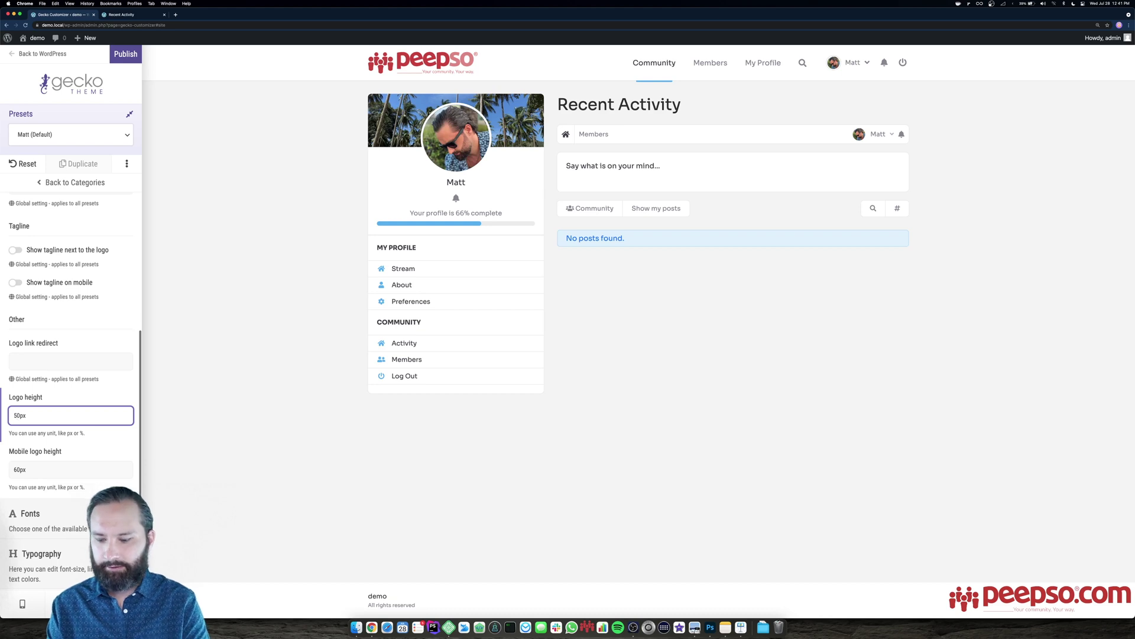
key("BackSpace")
type("4")
left_click(15, 468)
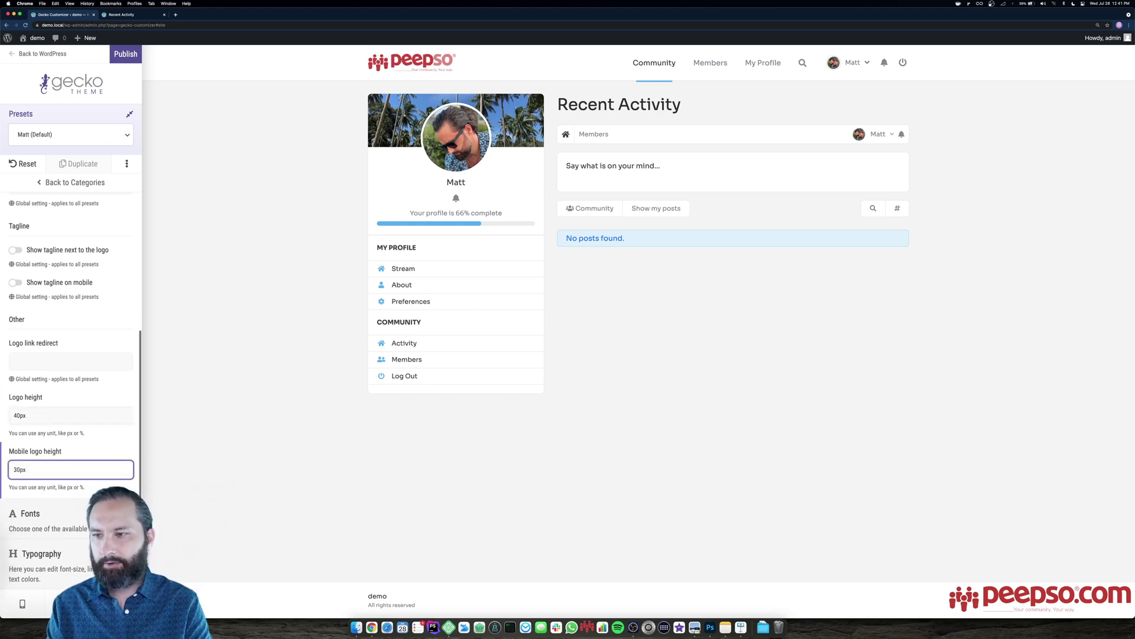
left_click(29, 513)
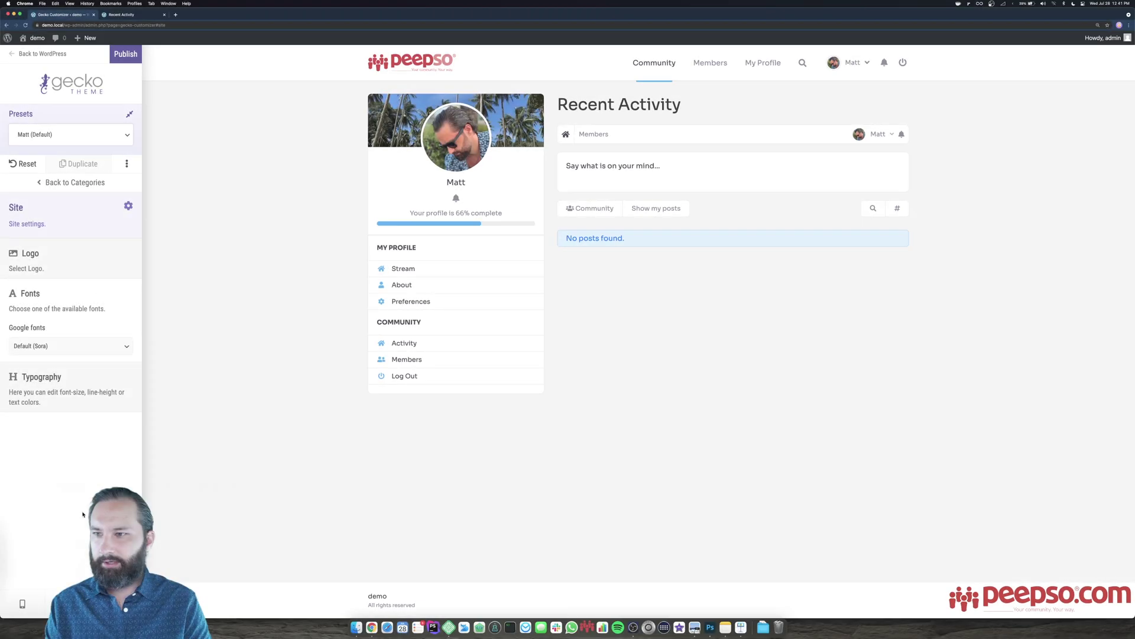
Step: Switch the site font to Lato and set the global font size to 17px
left_click(64, 347)
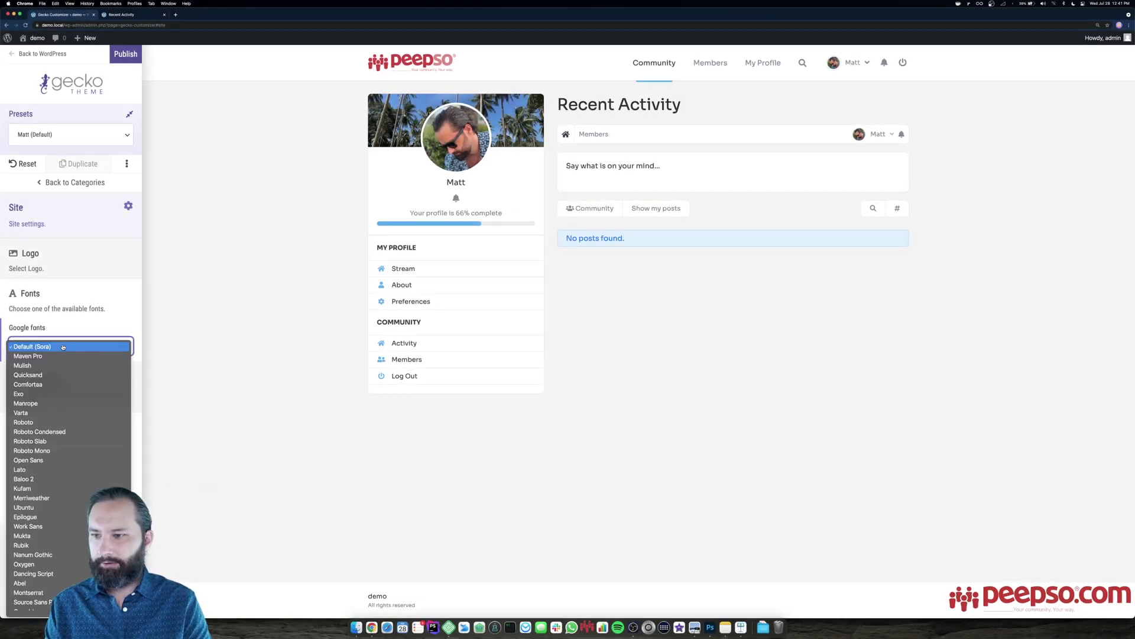
left_click(30, 469)
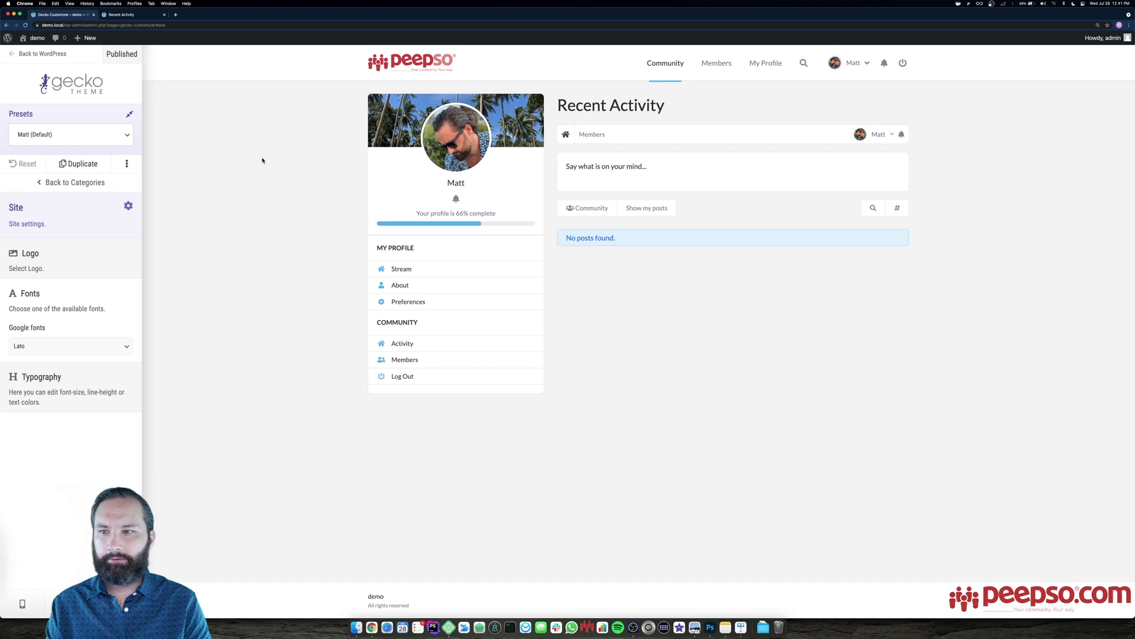
left_click(57, 396)
left_click(59, 402)
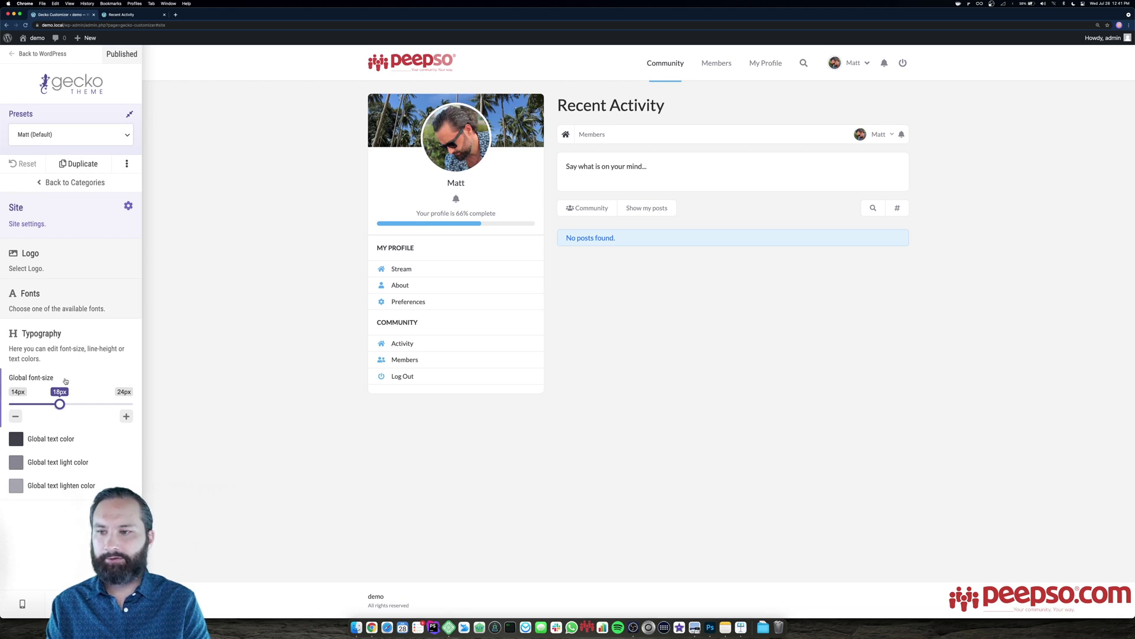
mouse_move(59, 404)
left_mouse_down()
mouse_move(102, 407)
mouse_move(26, 405)
mouse_move(50, 404)
left_mouse_up()
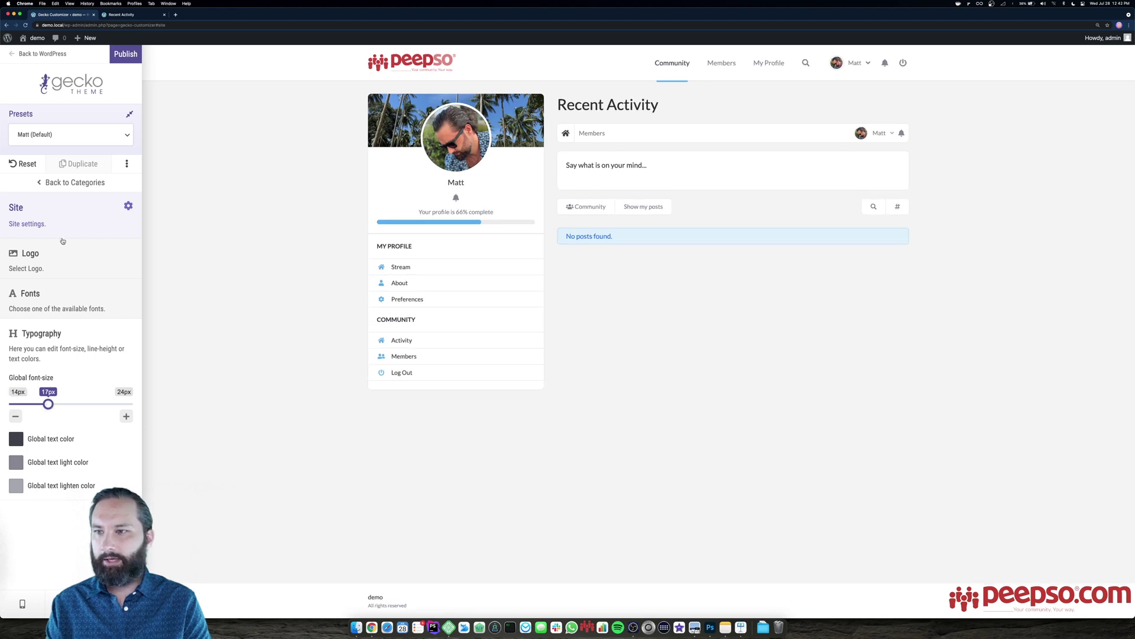
Step: Go back to the customizer categories and view the Global colors Primary color options
left_click(48, 183)
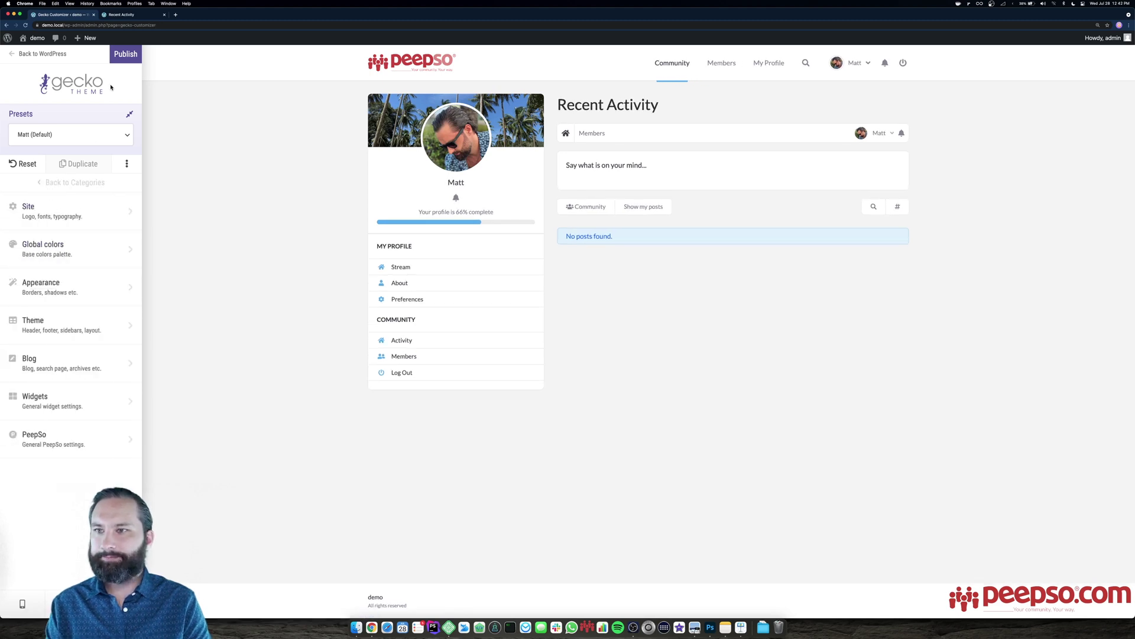
left_click(68, 254)
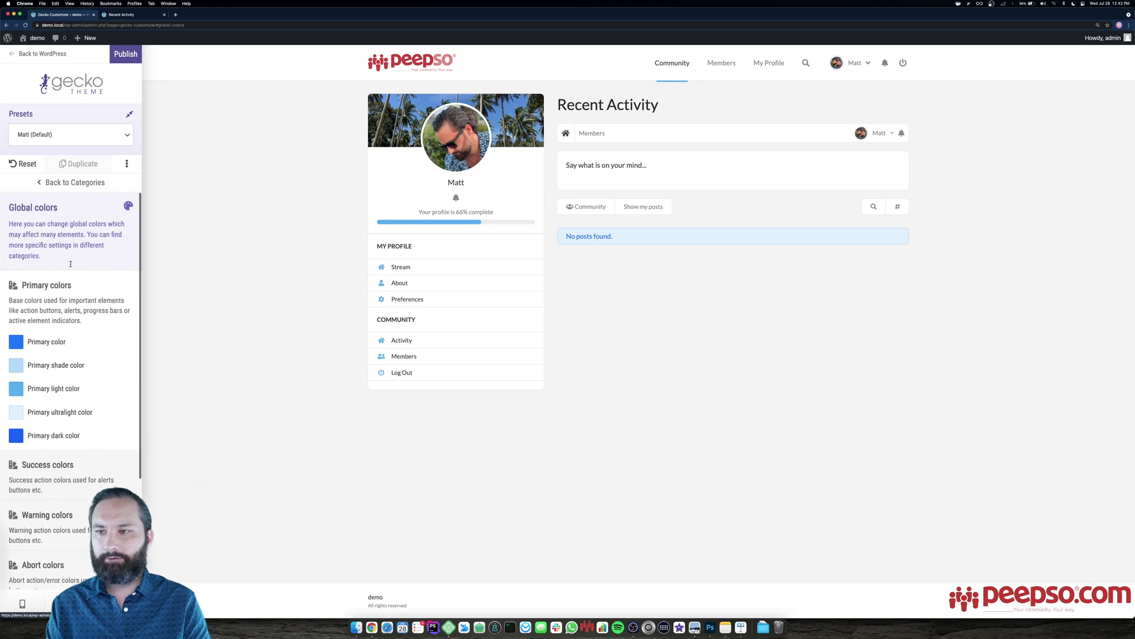
scroll(71, 314, "down", 1)
scroll(72, 314, "down", 2)
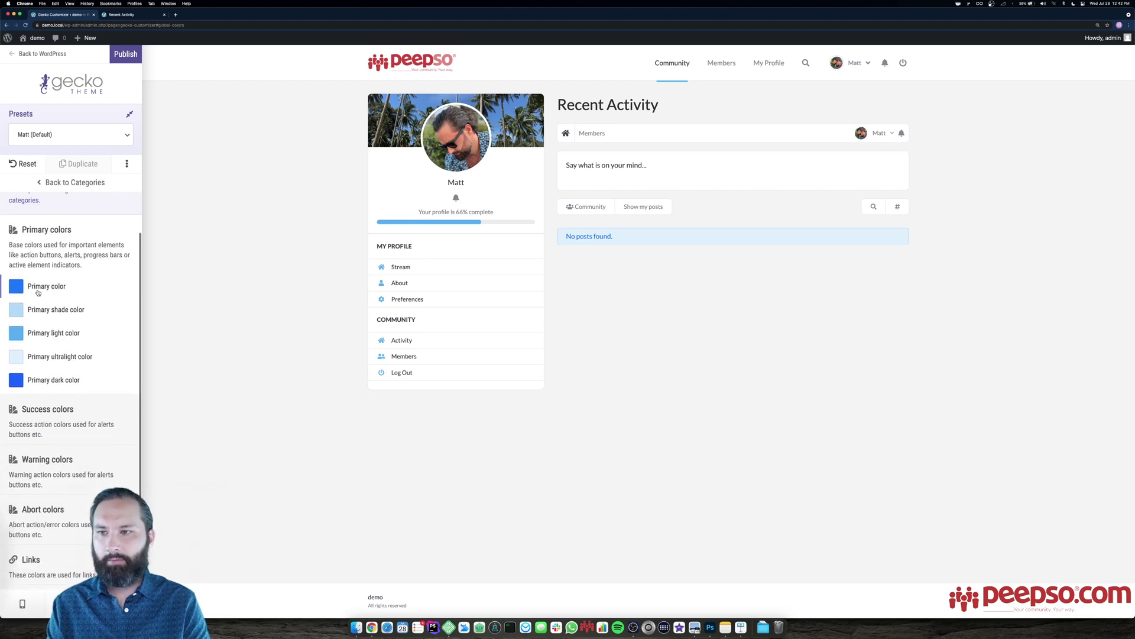
left_click(29, 290)
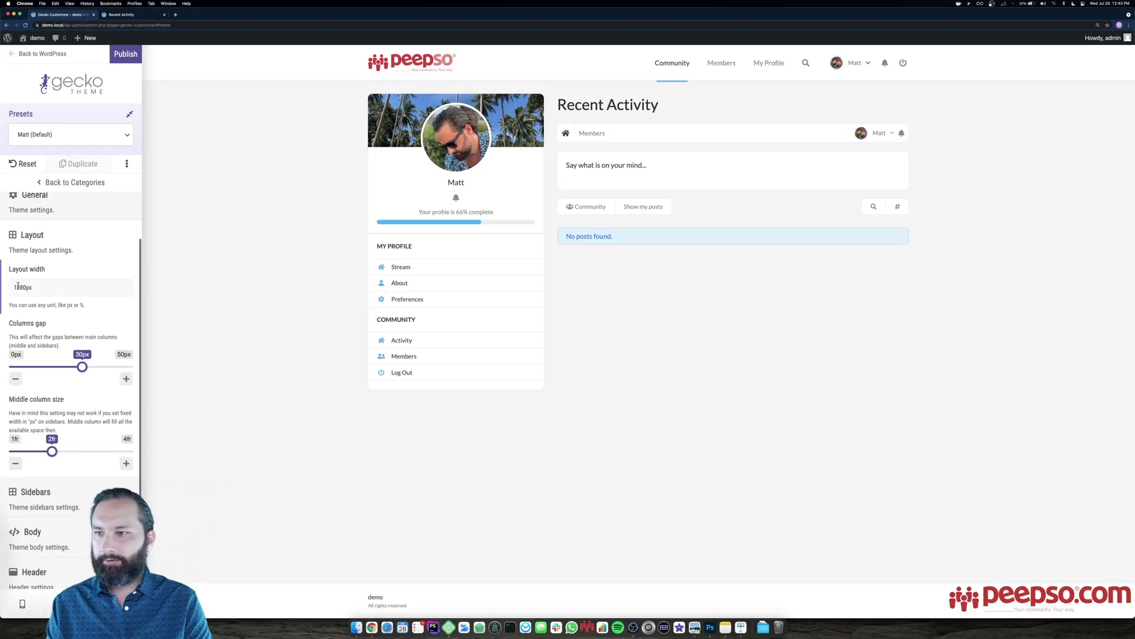
Step: Change the layout width from 1280px to 1920px and set the middle column size to 3fr
left_click(17, 286)
double_click(18, 286)
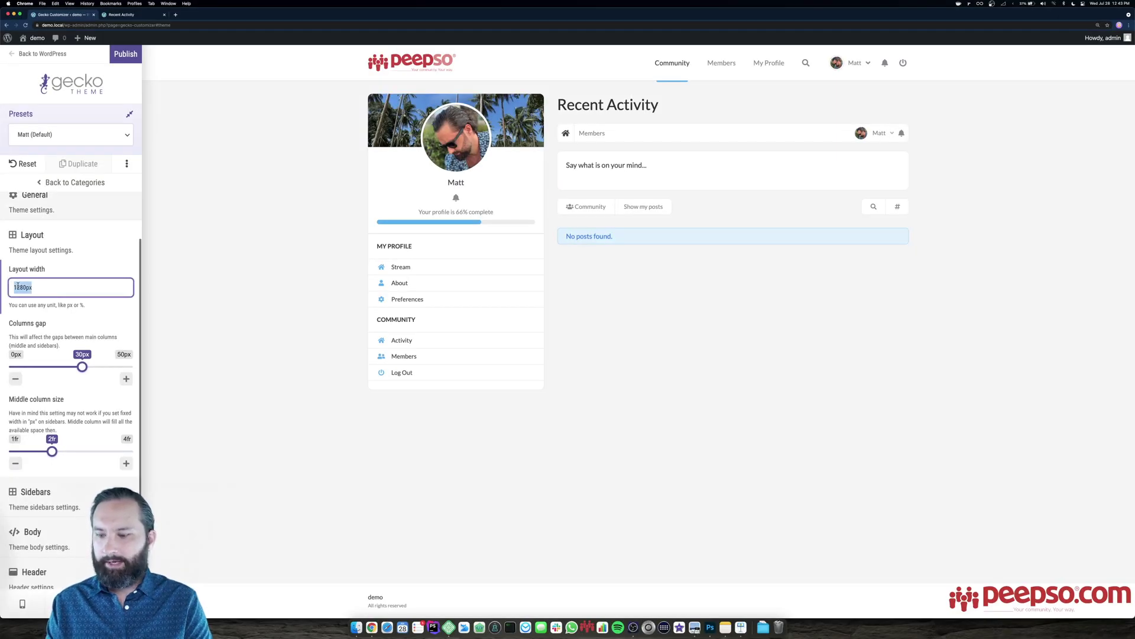
type("1920px")
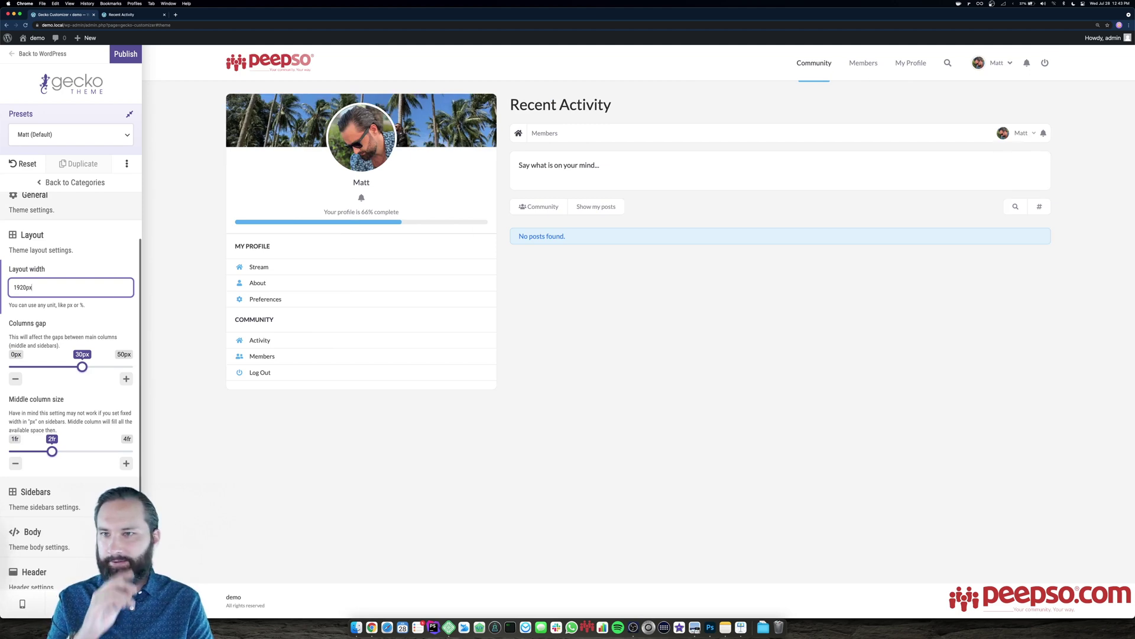
scroll(71, 373, "down", 1)
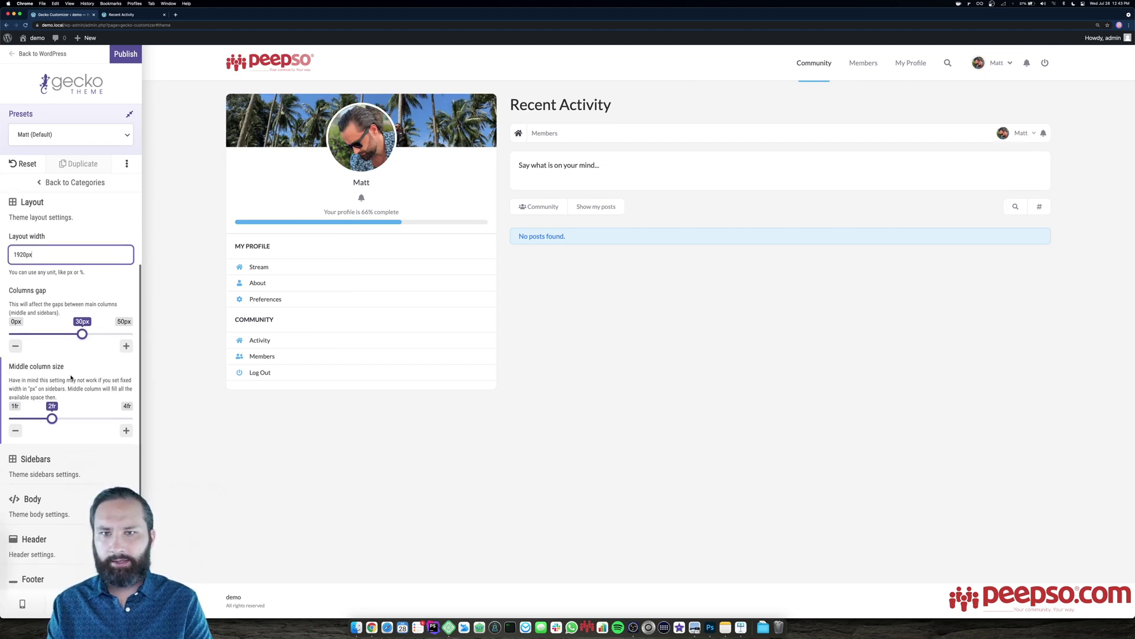
left_click(53, 418)
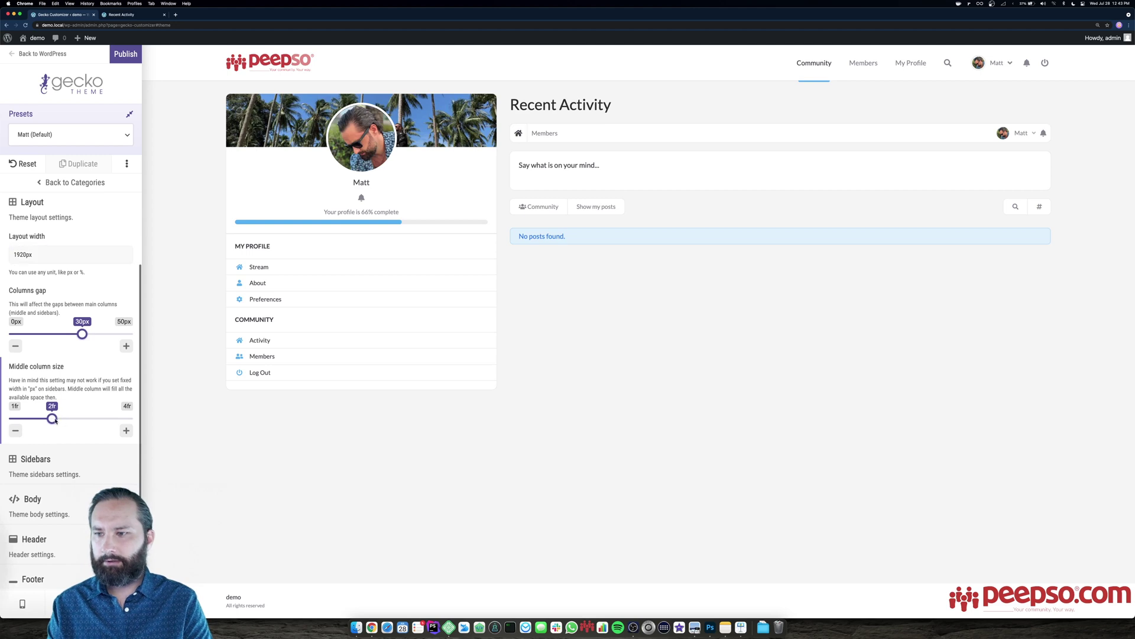
left_click_drag(63, 422, 72, 424)
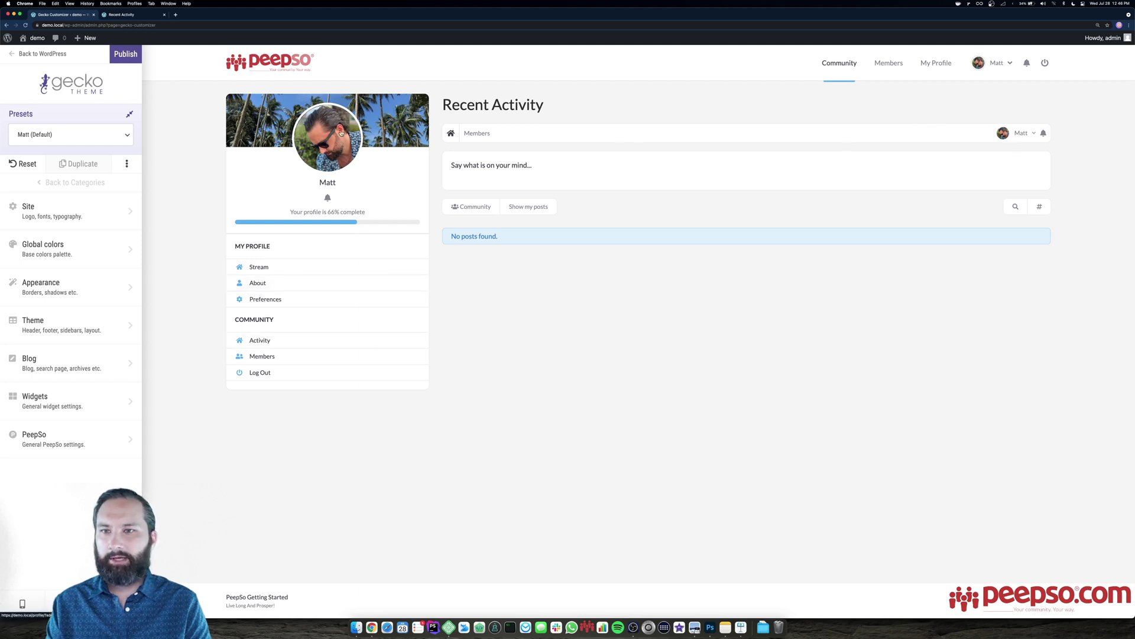
Step: Publish the Gecko customizations, exit the customizer and go to PeepSo Configuration – Navigation
left_click(125, 54)
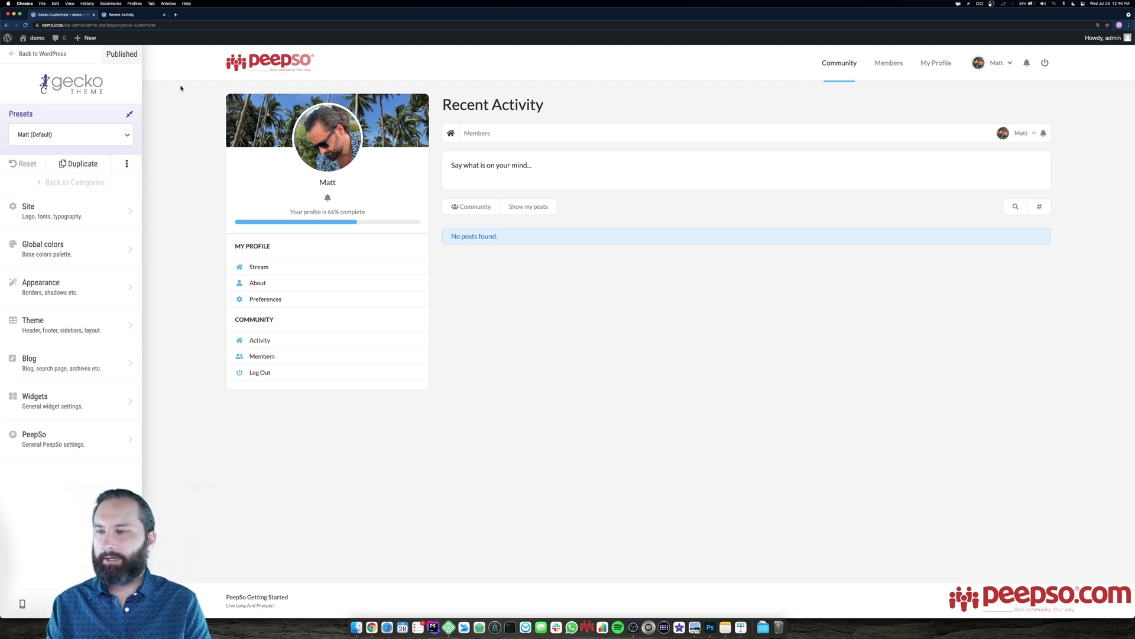
left_click(27, 54)
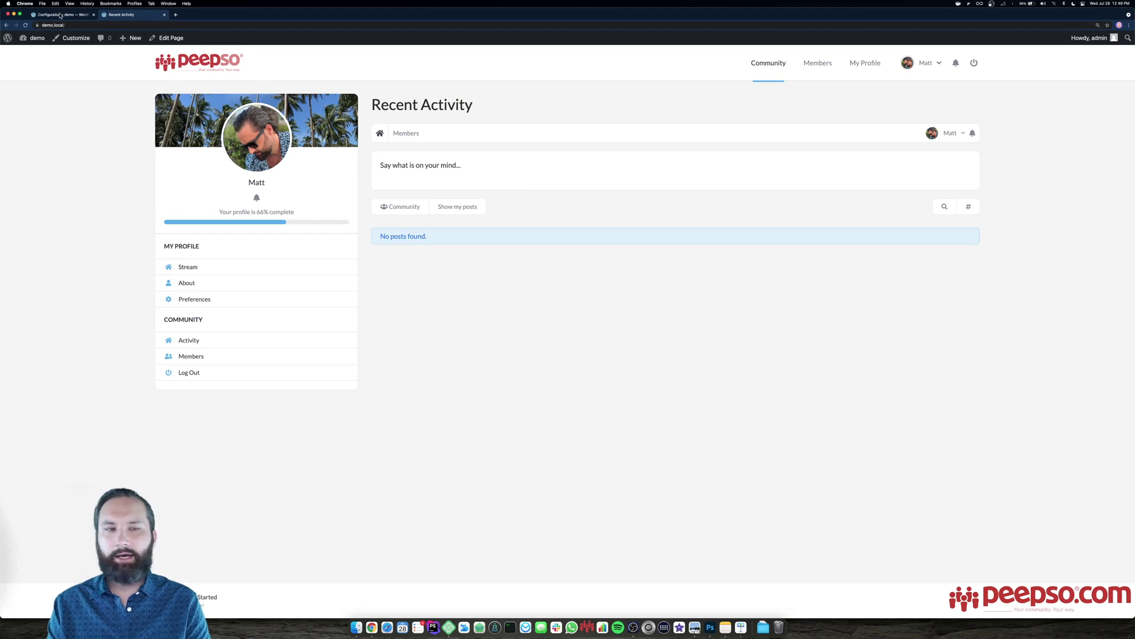
left_click(60, 15)
Step: Check the Sidebar Right area on the Widgets page, then go to the PeepSo Installer
mouse_move(33, 378)
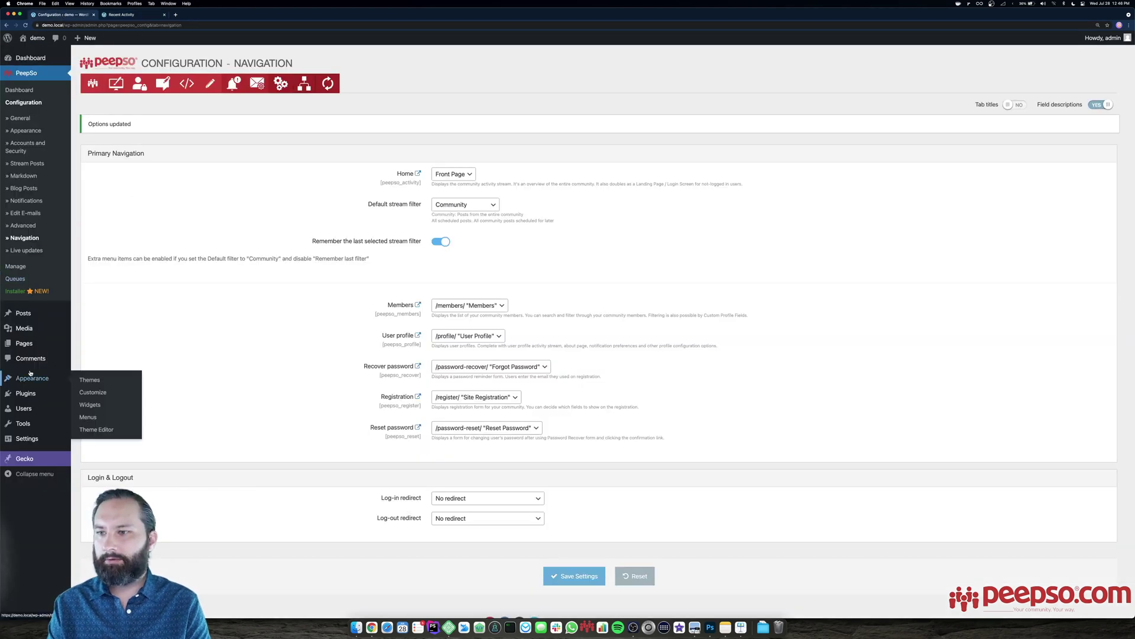
left_click(100, 407)
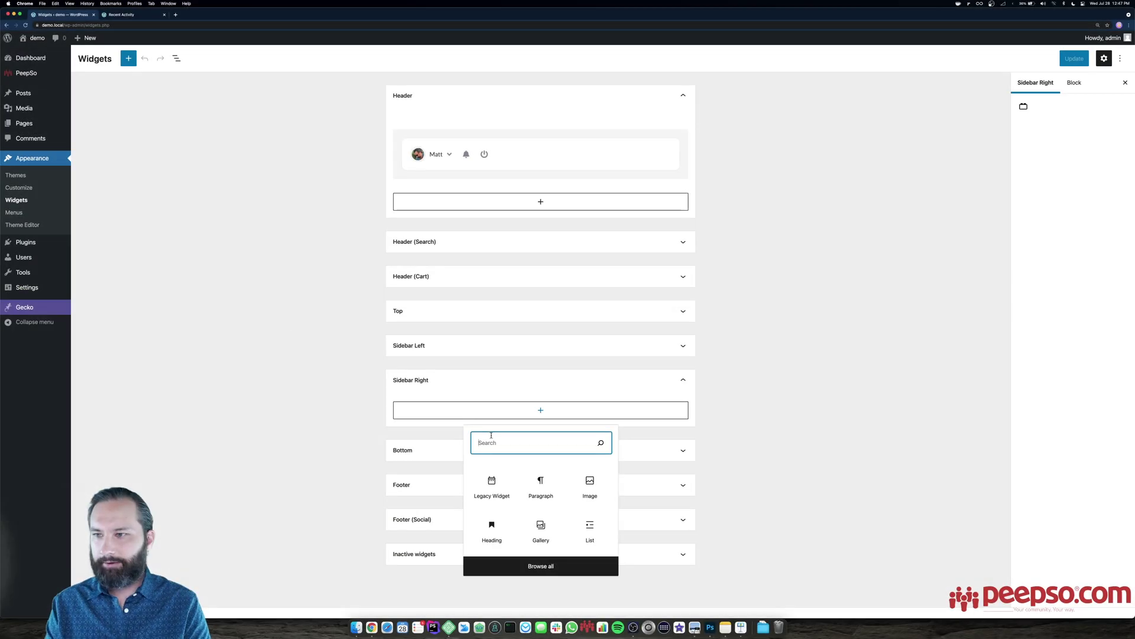
left_click(260, 312)
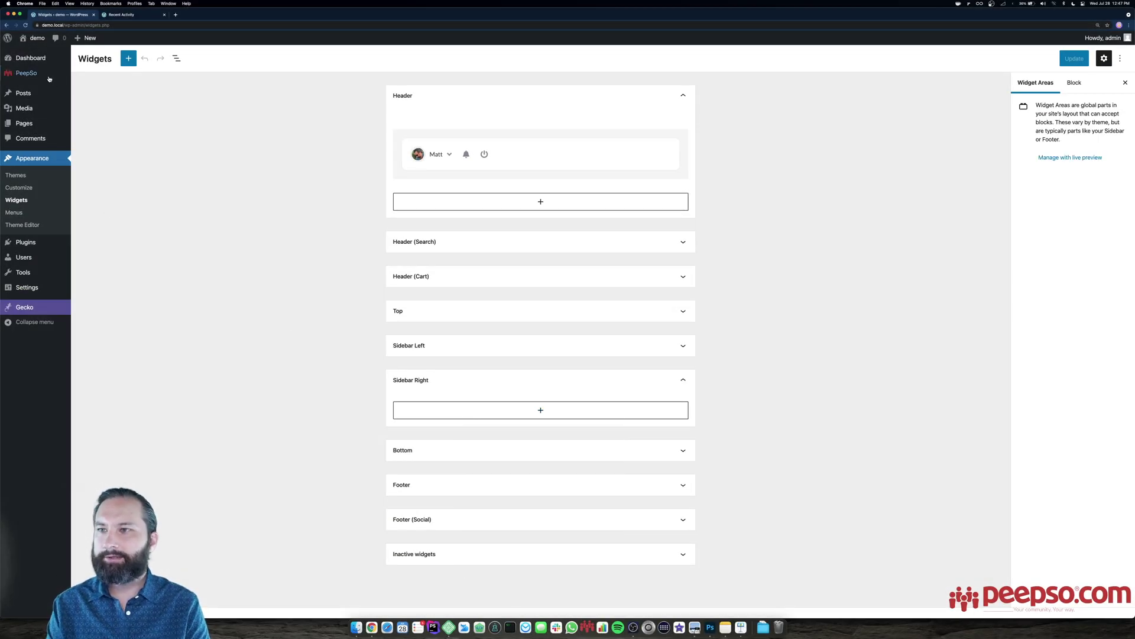
mouse_move(36, 73)
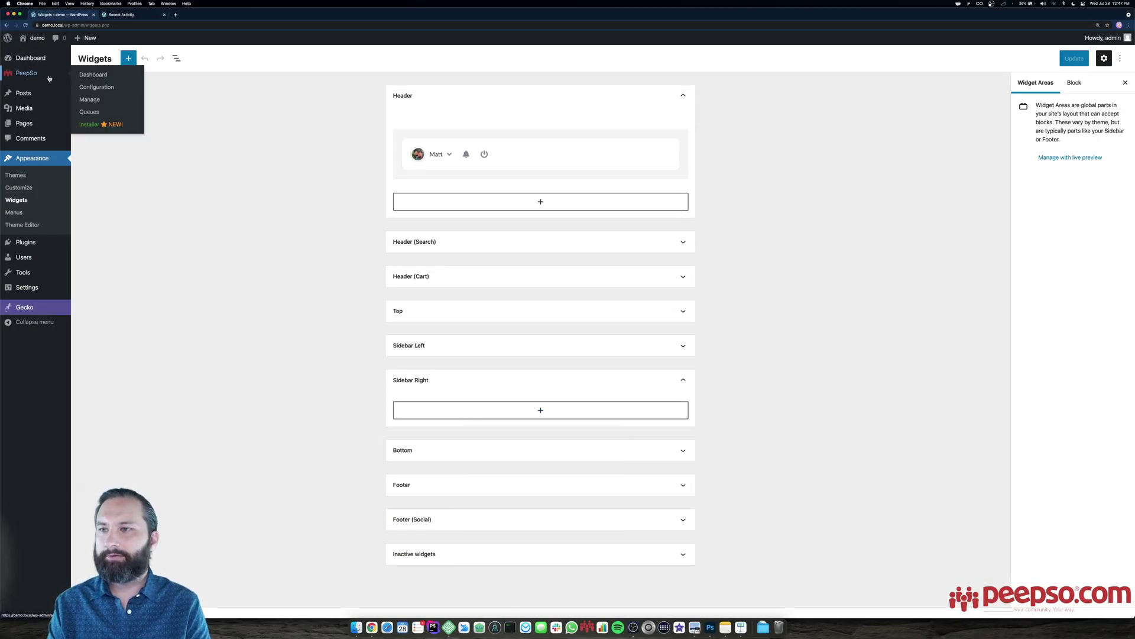
left_click(94, 125)
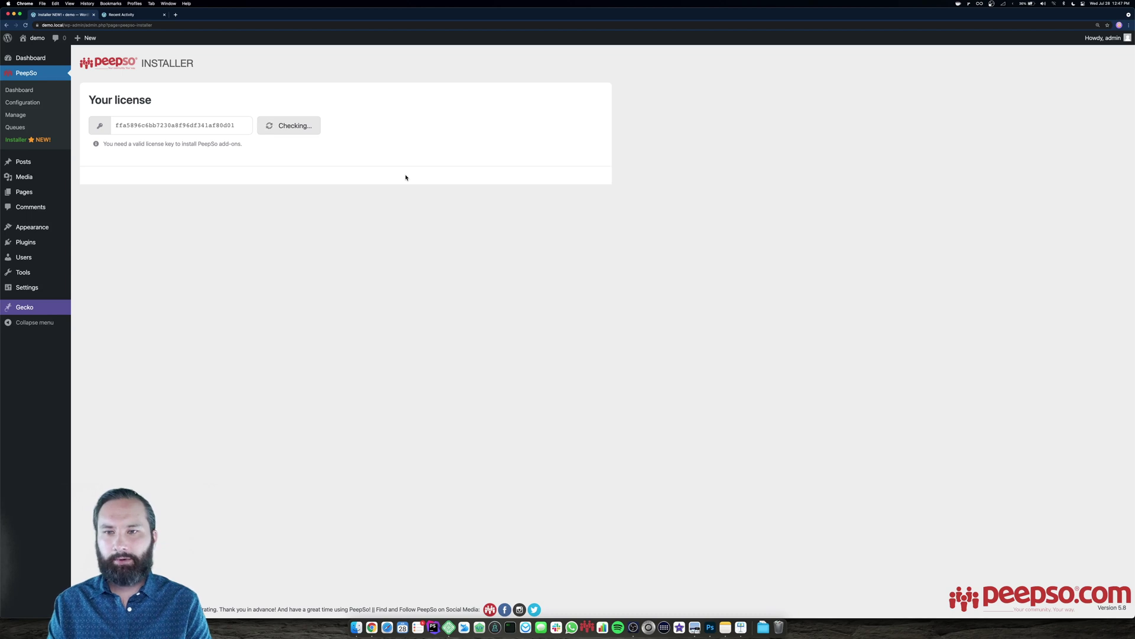
Step: Bulk-install and activate the Core add-ons: Chat, Friends, Audio & Video, Groups, Photos, Polls
scroll(337, 299, "down", 1)
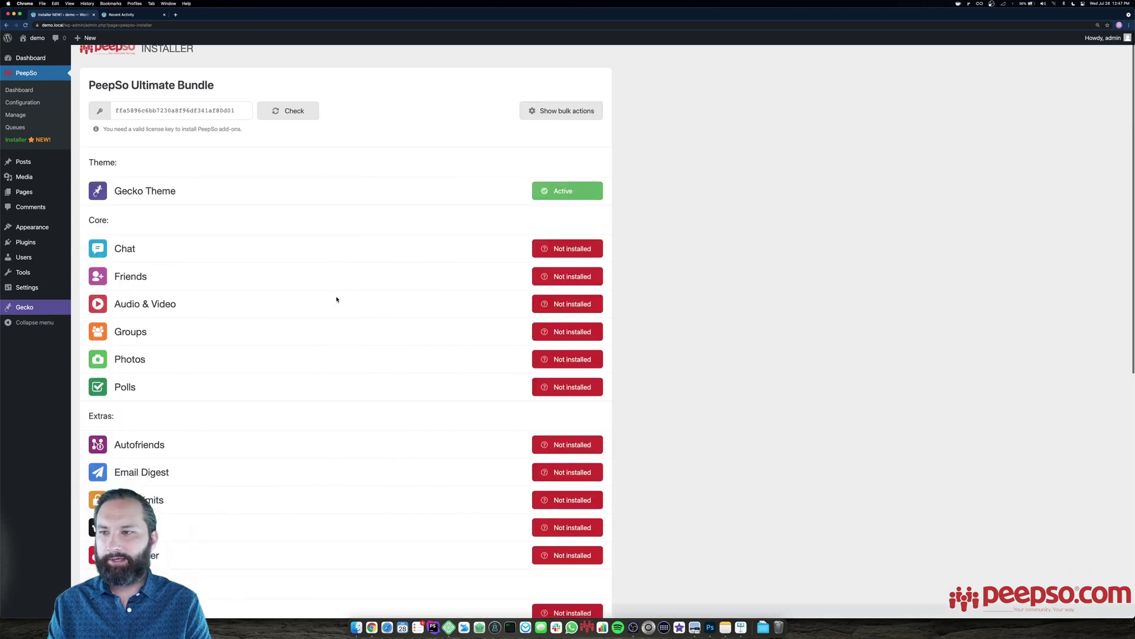
scroll(332, 381, "down", 1)
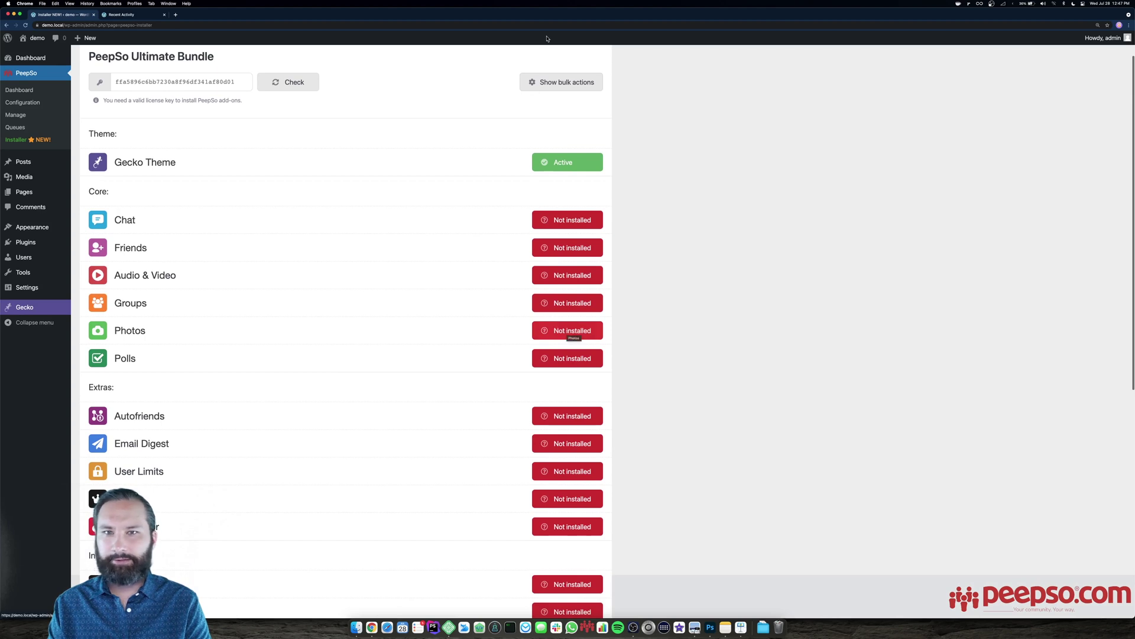
left_click(562, 82)
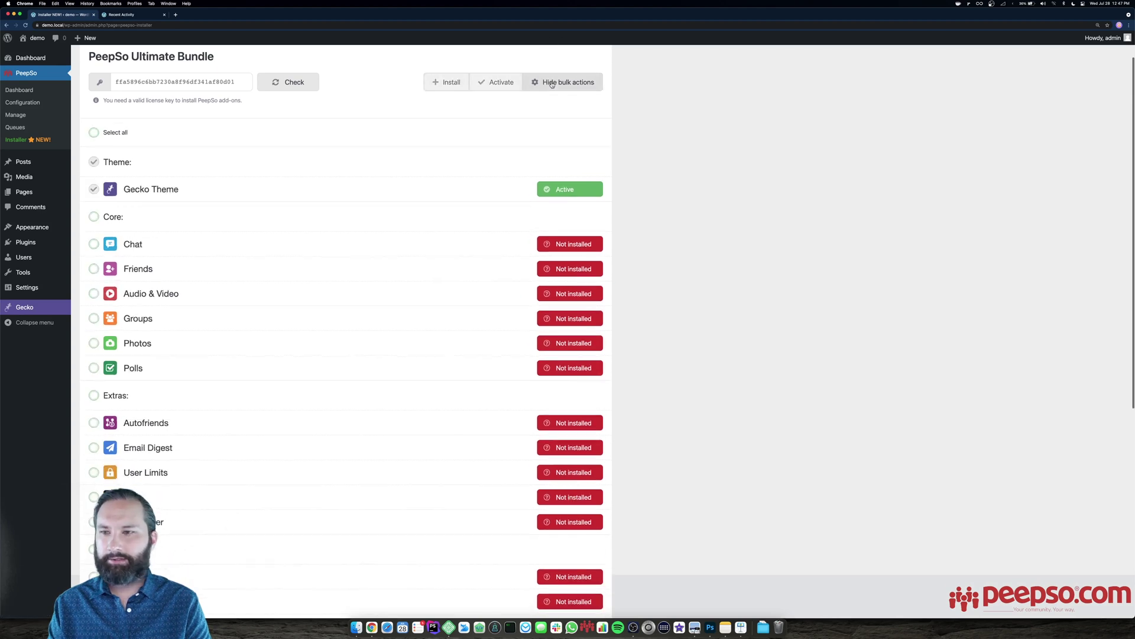
left_click(94, 215)
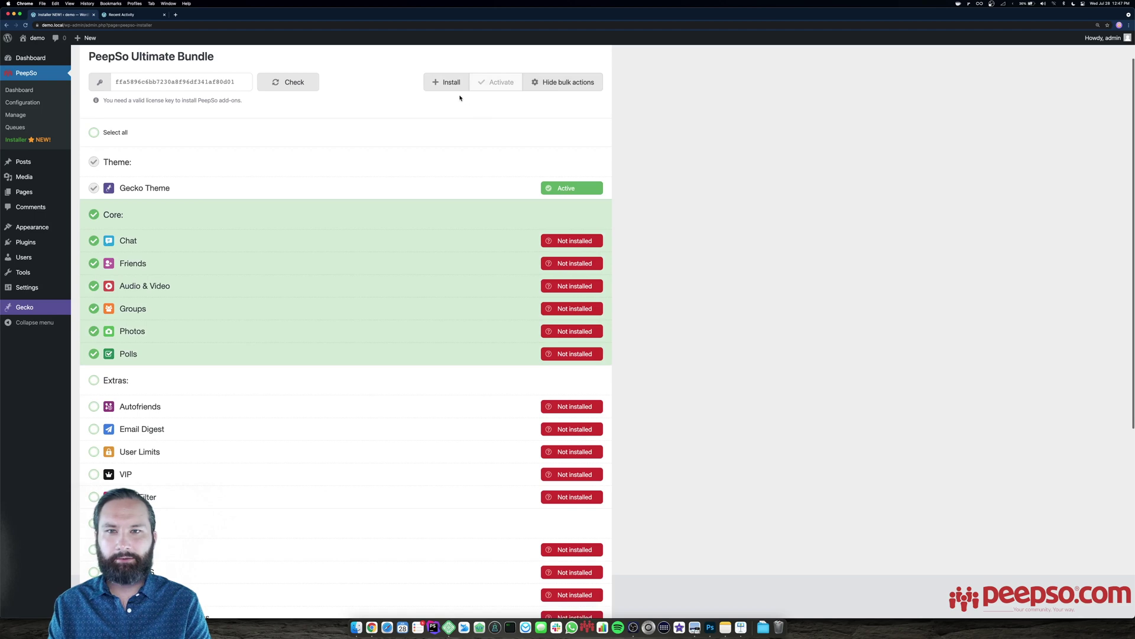
left_click(450, 83)
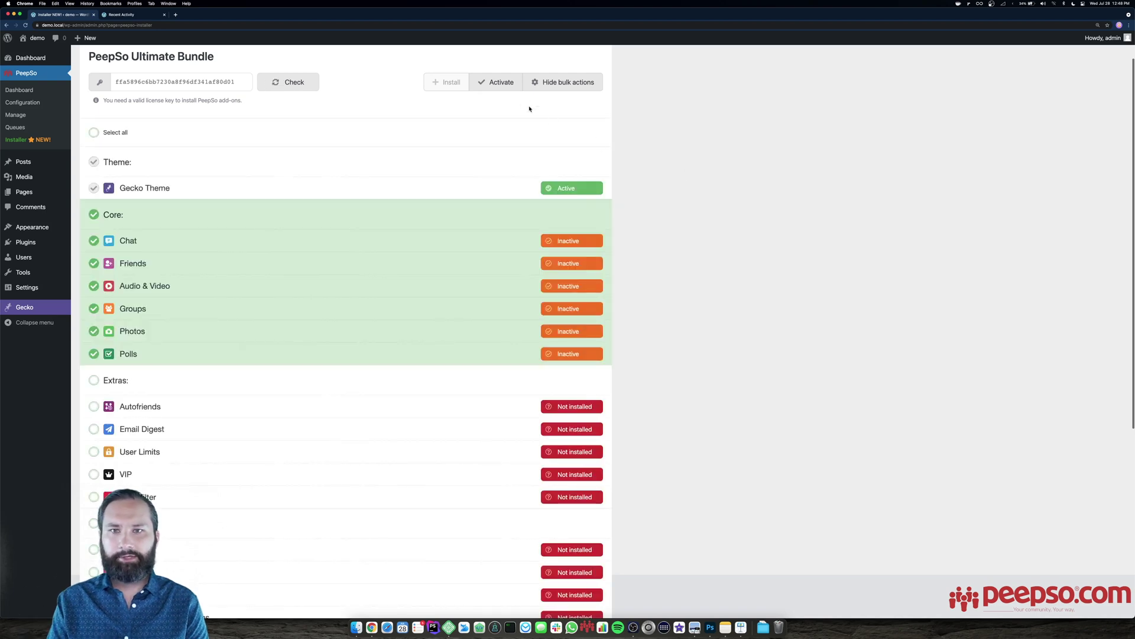
left_click(502, 84)
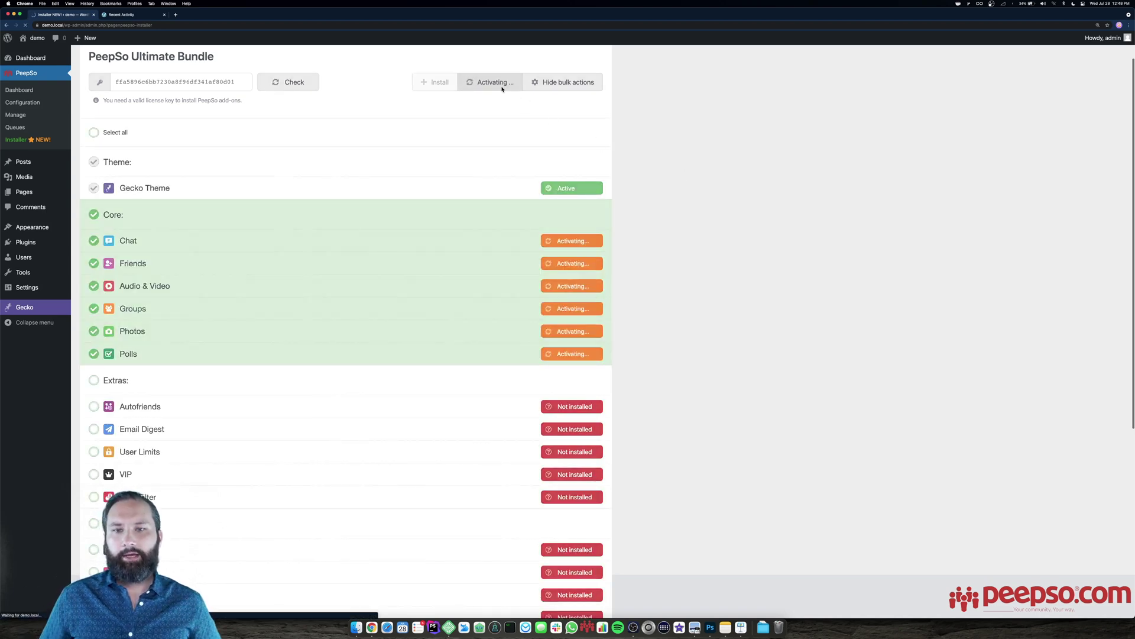
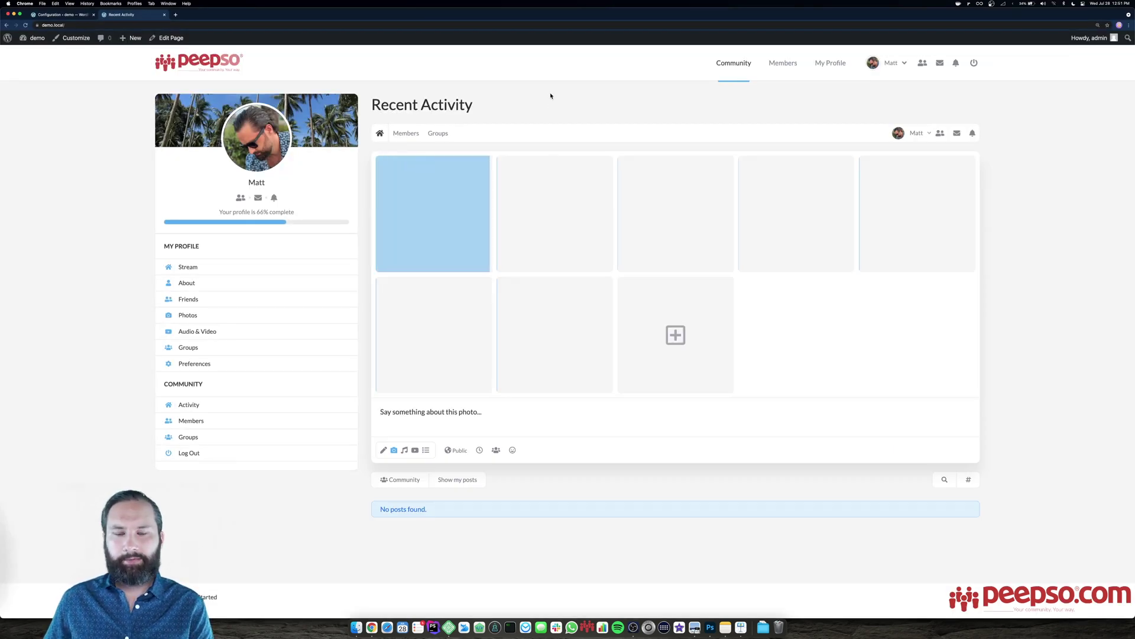
Step: Return to the PeepSo Photos configuration, saved with a 20 MB upload limit and 100 MB per user
left_click(68, 15)
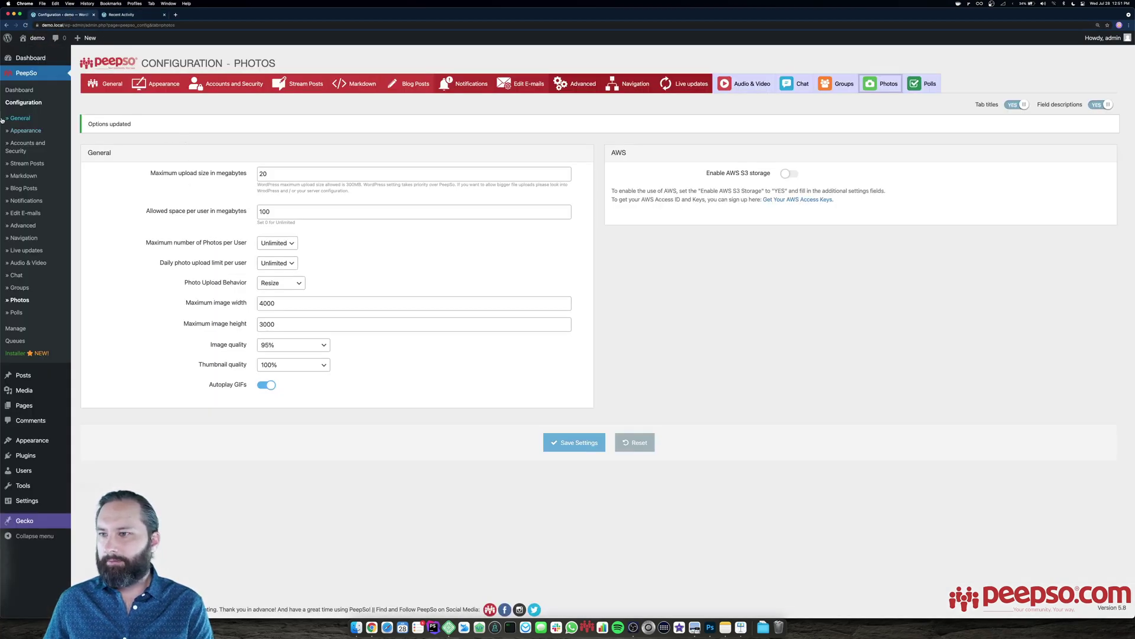
mouse_move(35, 448)
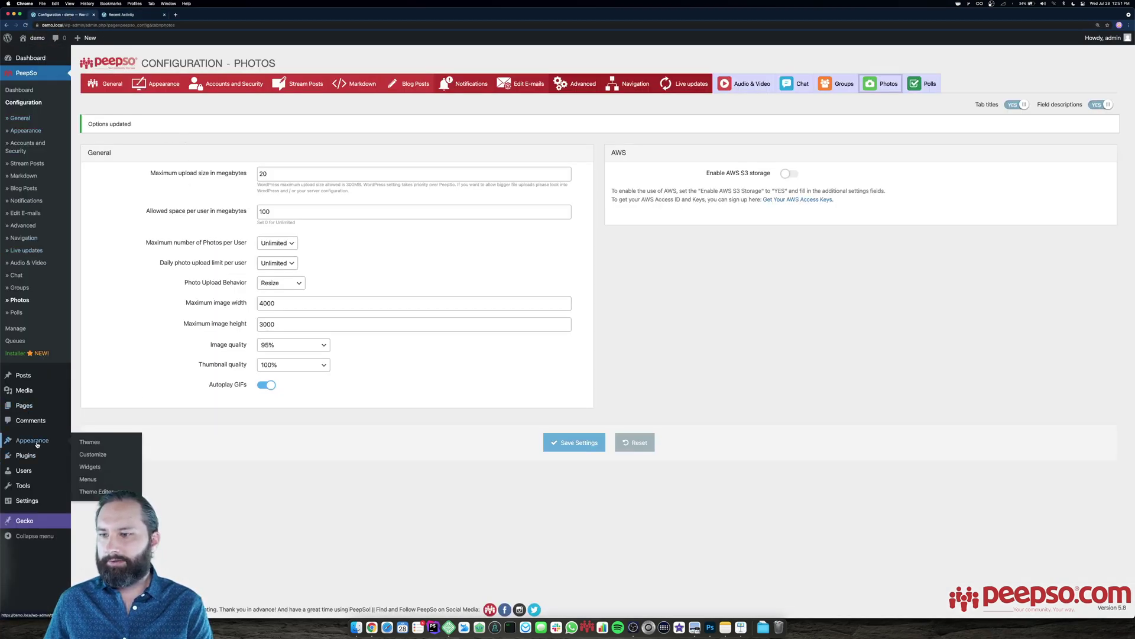
Step: Insert a PeepSo Photos block into the Sidebar Right widget area
left_click(90, 467)
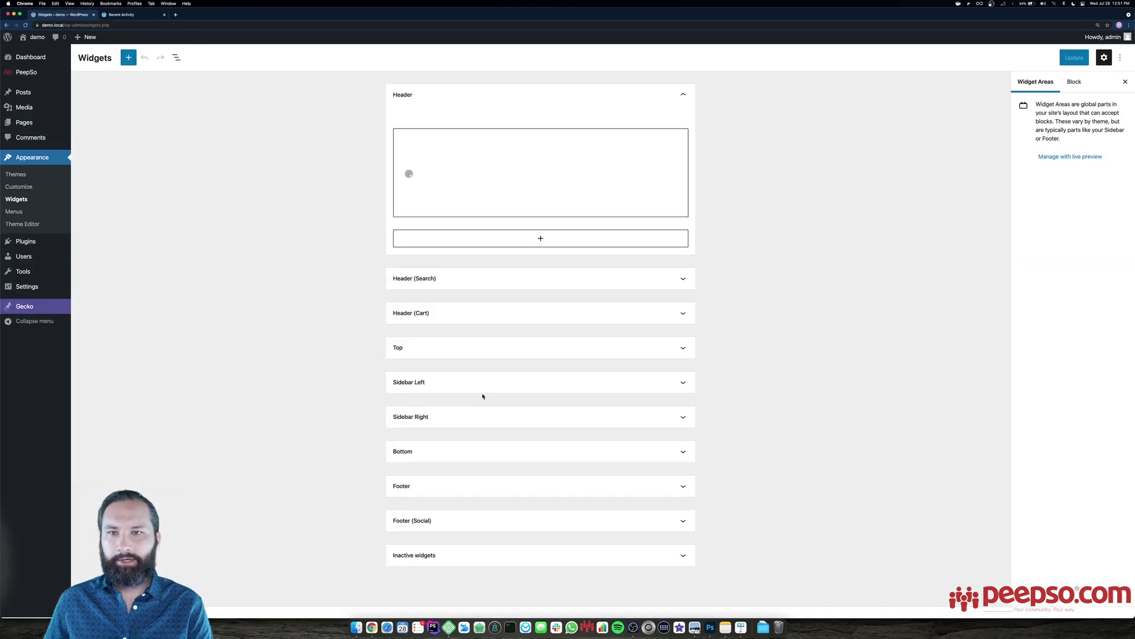
left_click(685, 94)
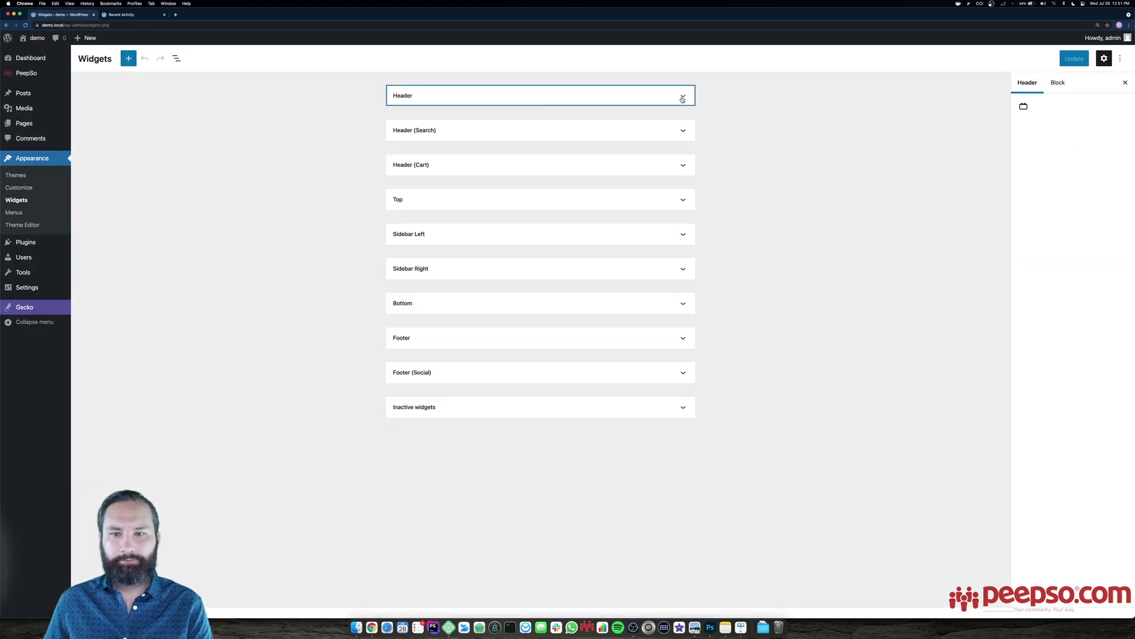
left_click(683, 268)
left_click(499, 298)
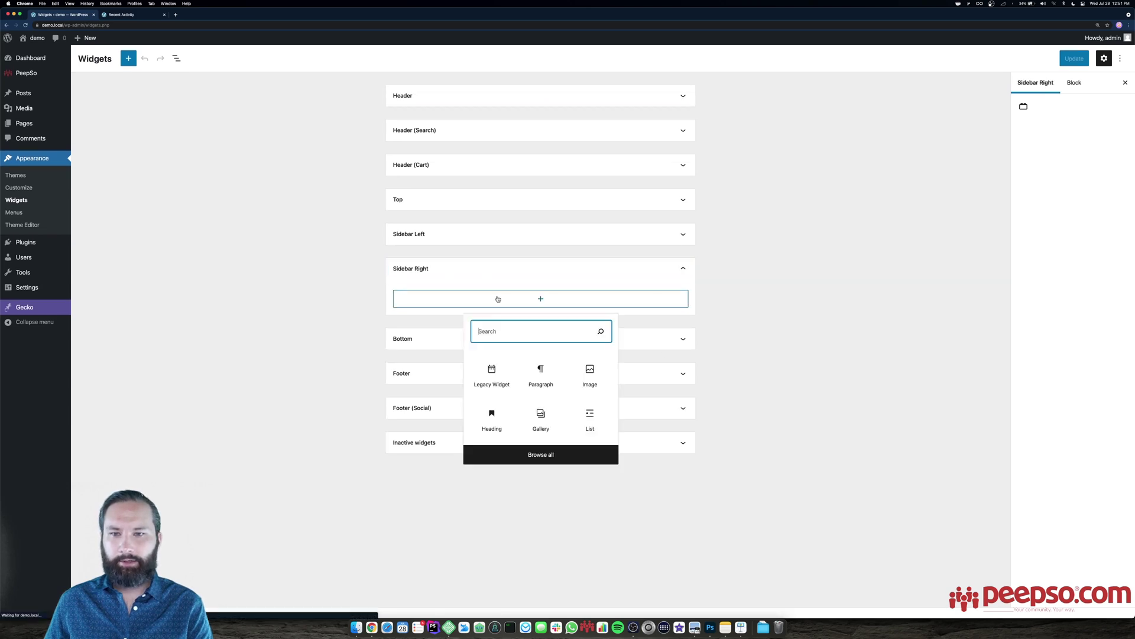
type("peepso photo")
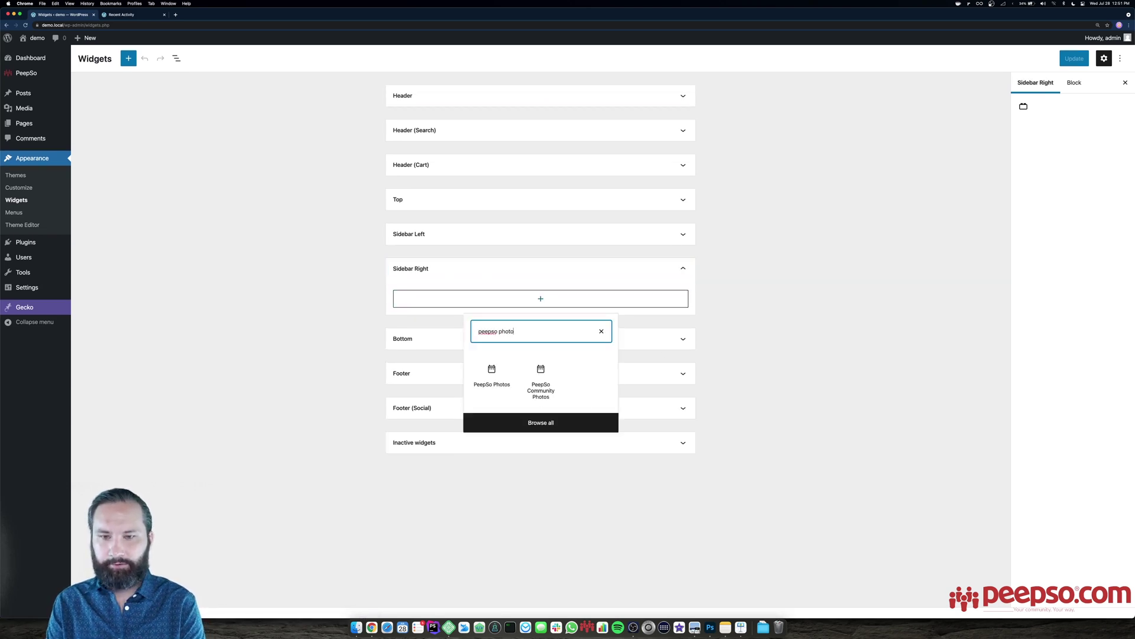
left_click(489, 379)
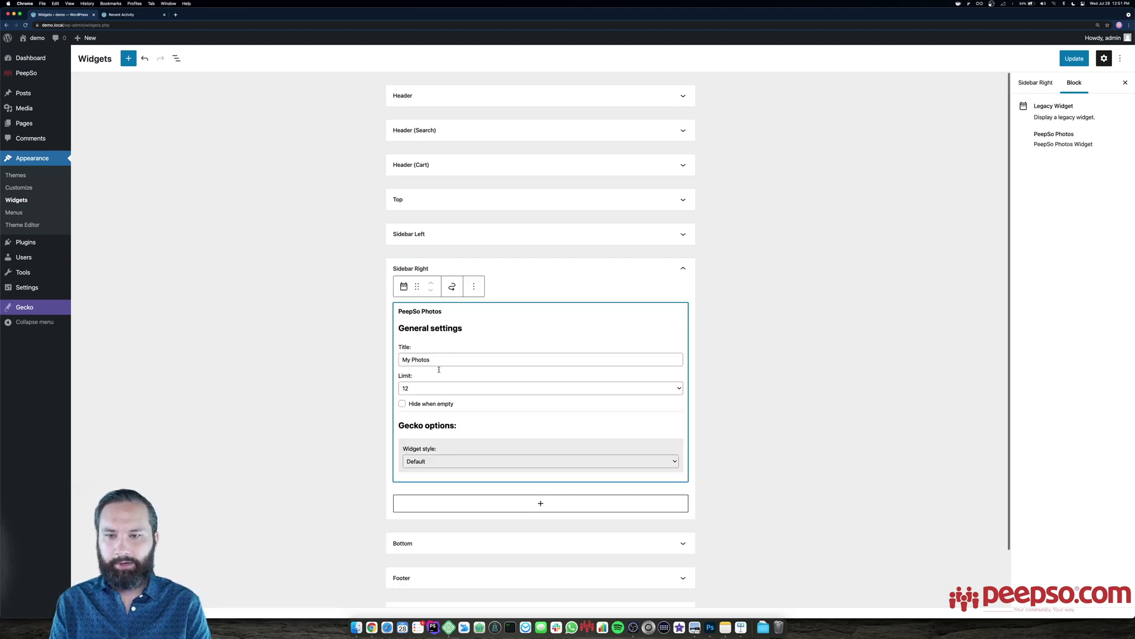
Step: Set the photos widget limit to 8, hide it when empty, and save the widgets
left_click(501, 390)
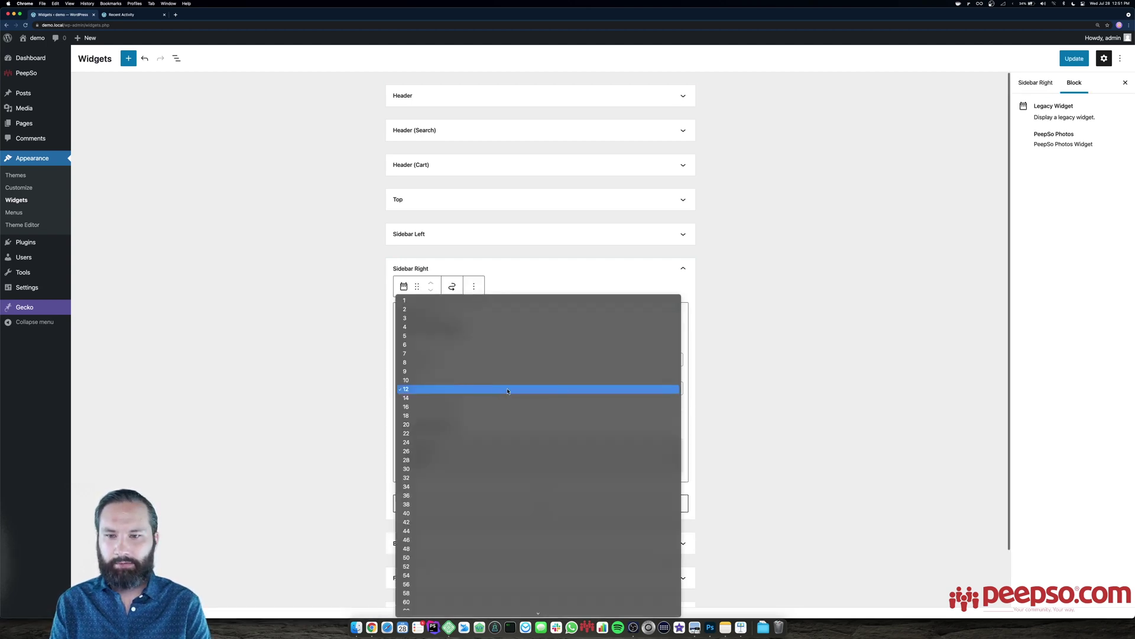
left_click(768, 398)
left_click(481, 387)
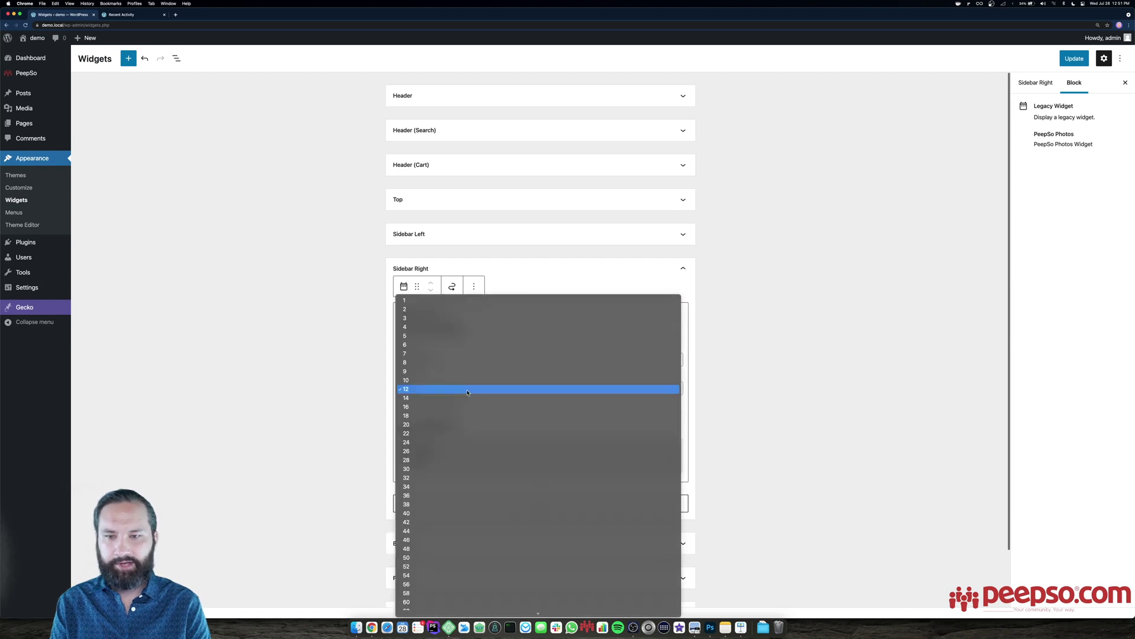
left_click(428, 362)
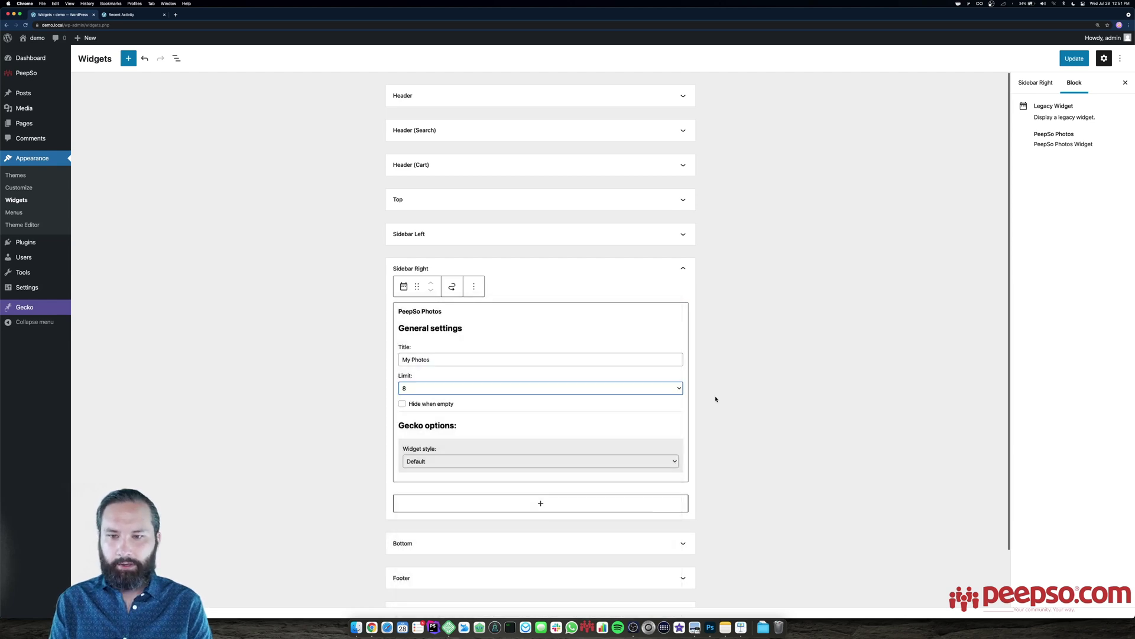
left_click(402, 404)
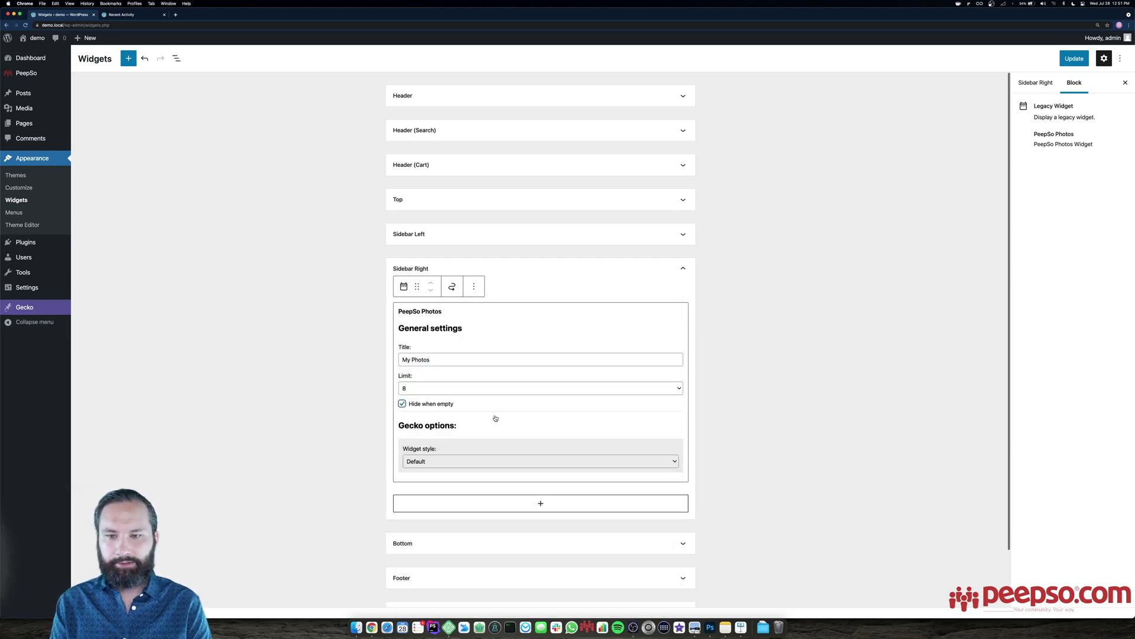
left_click(724, 368)
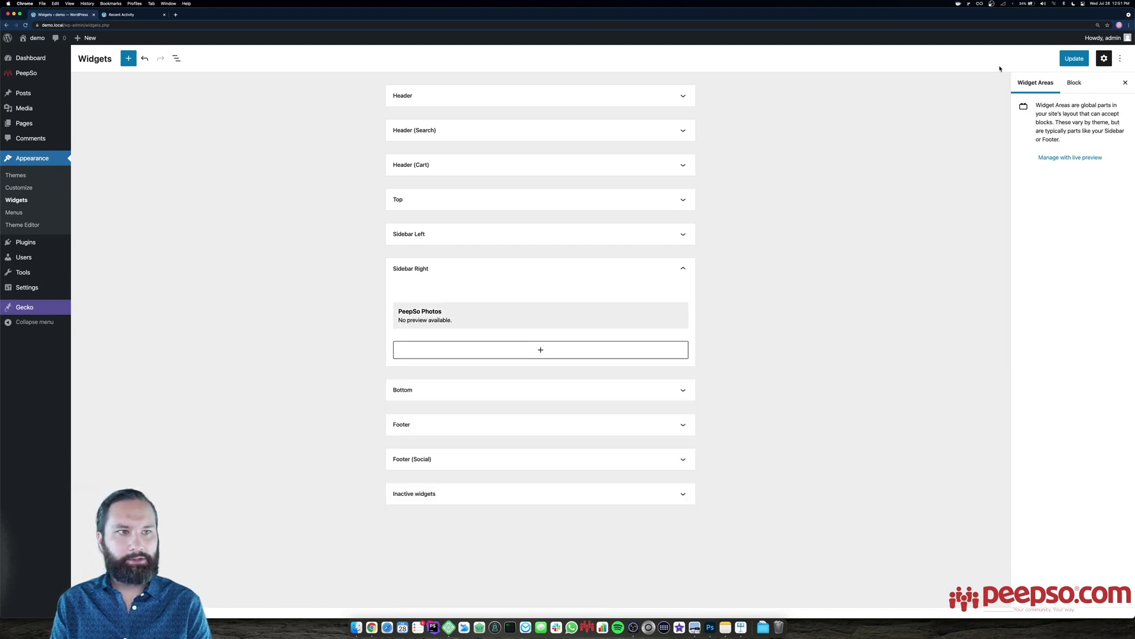
left_click(1073, 59)
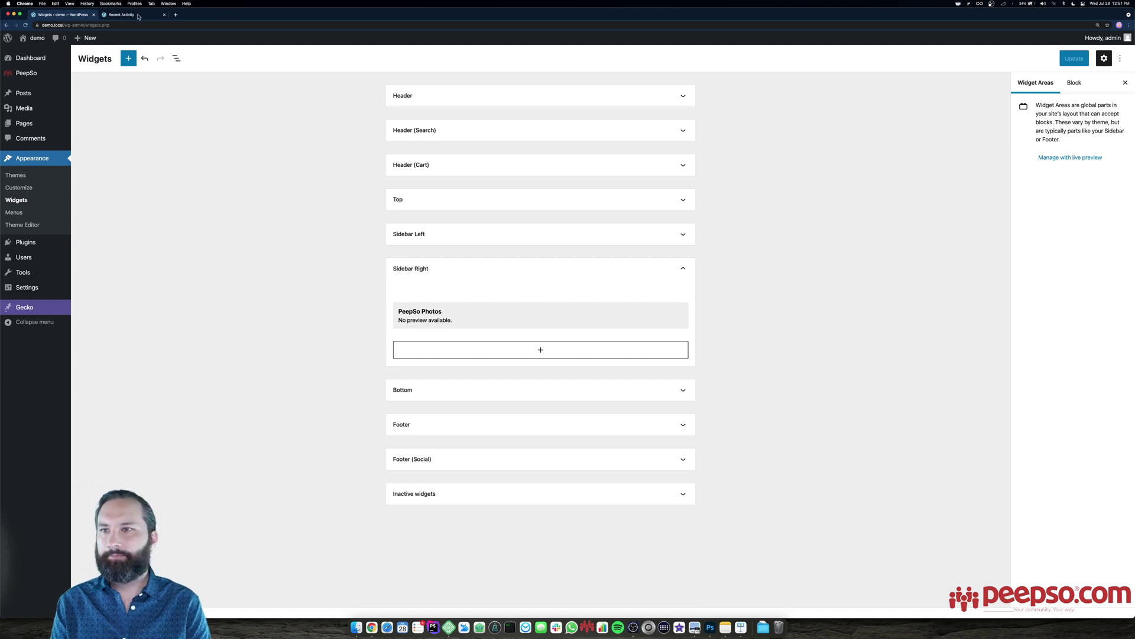
Step: Post the travel photos captioned 'Some photos from my travels' with #travel #photography #italy #roadtrip
left_click(139, 14)
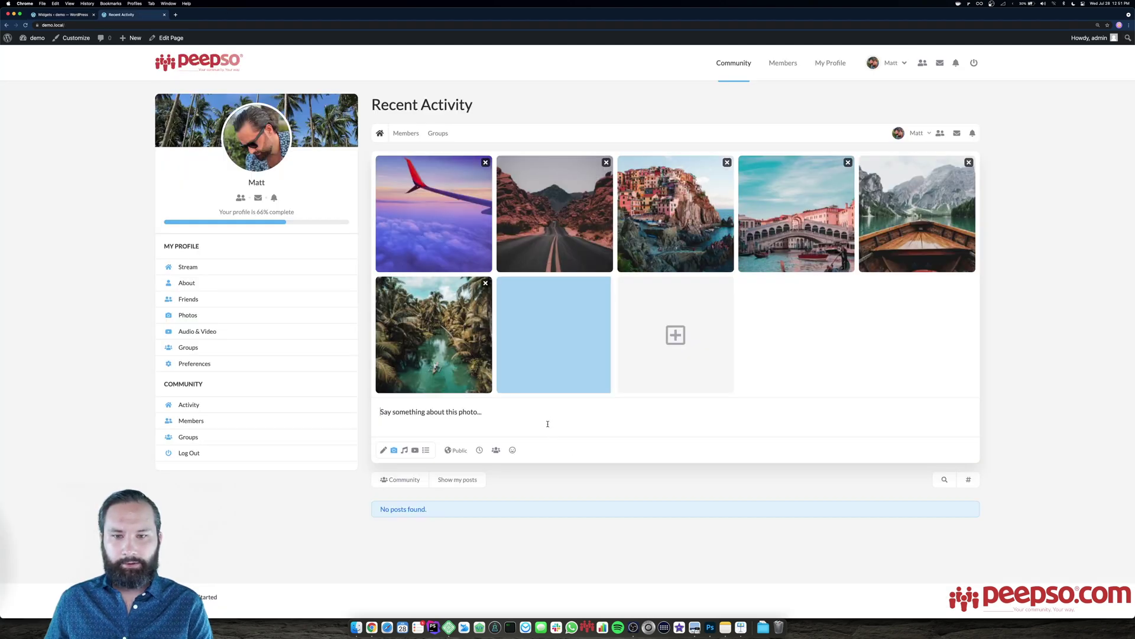
type("#")
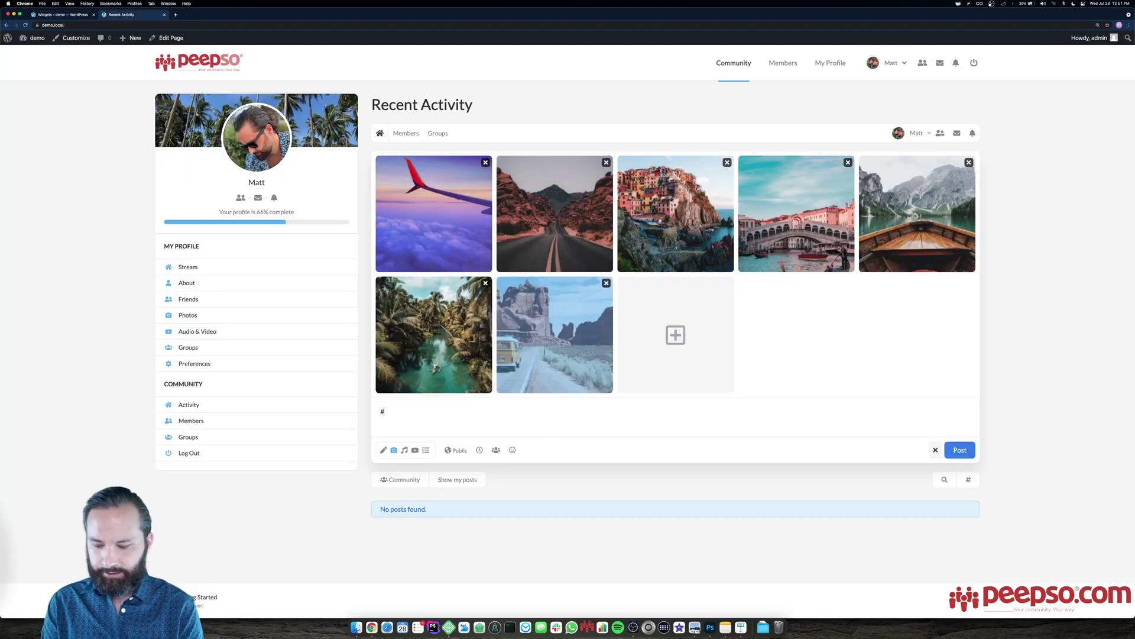
type("travel")
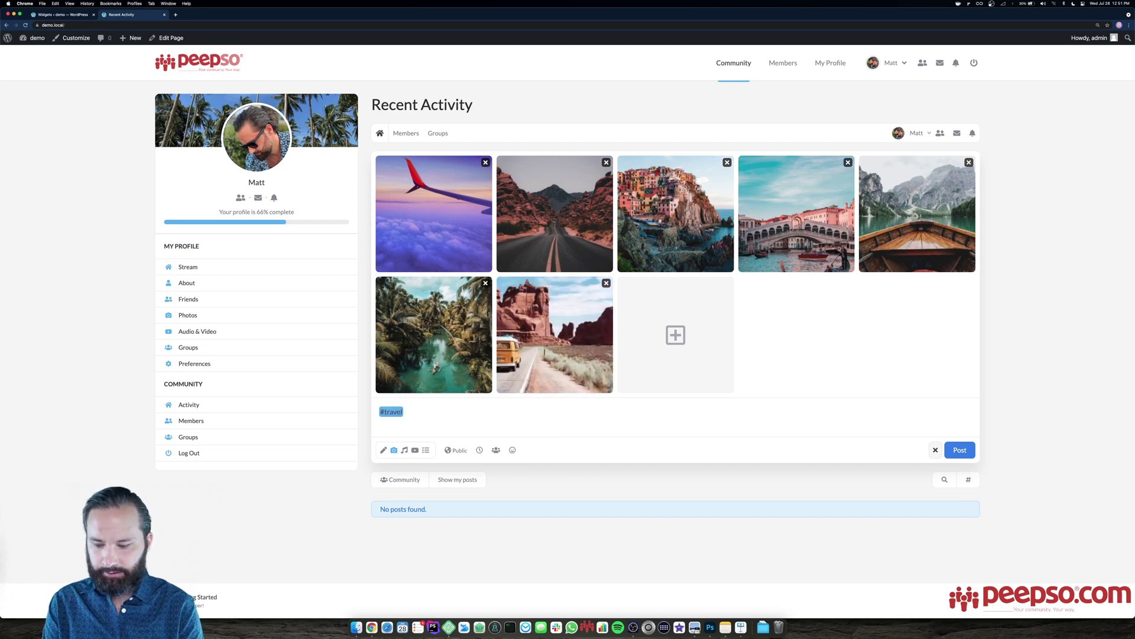
type(" #photography #")
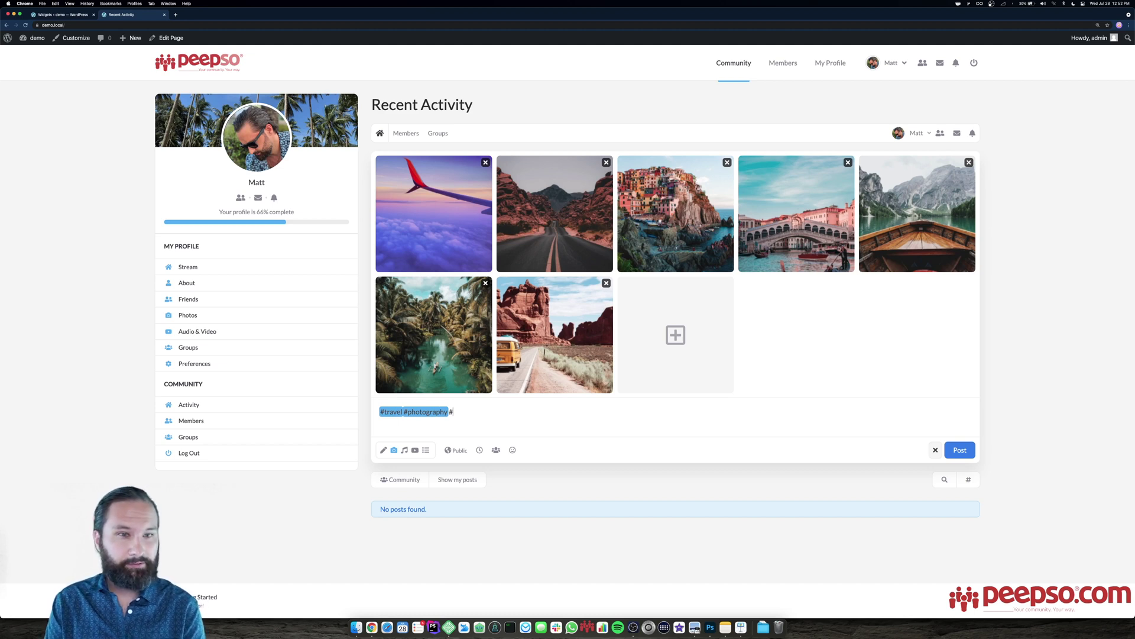
type("italy")
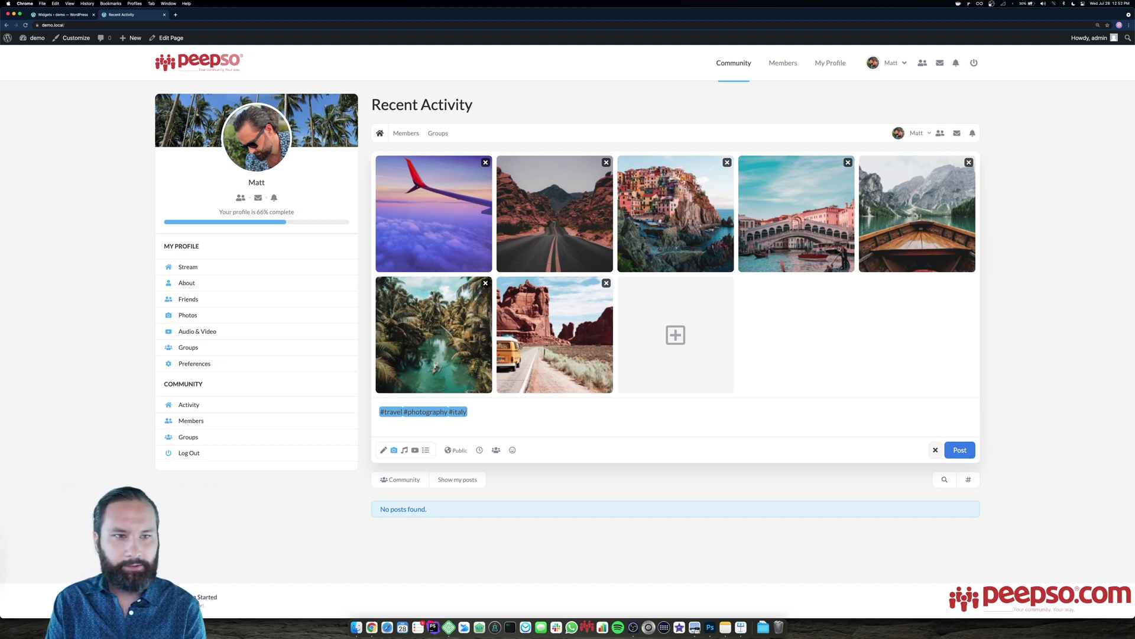
type(" #")
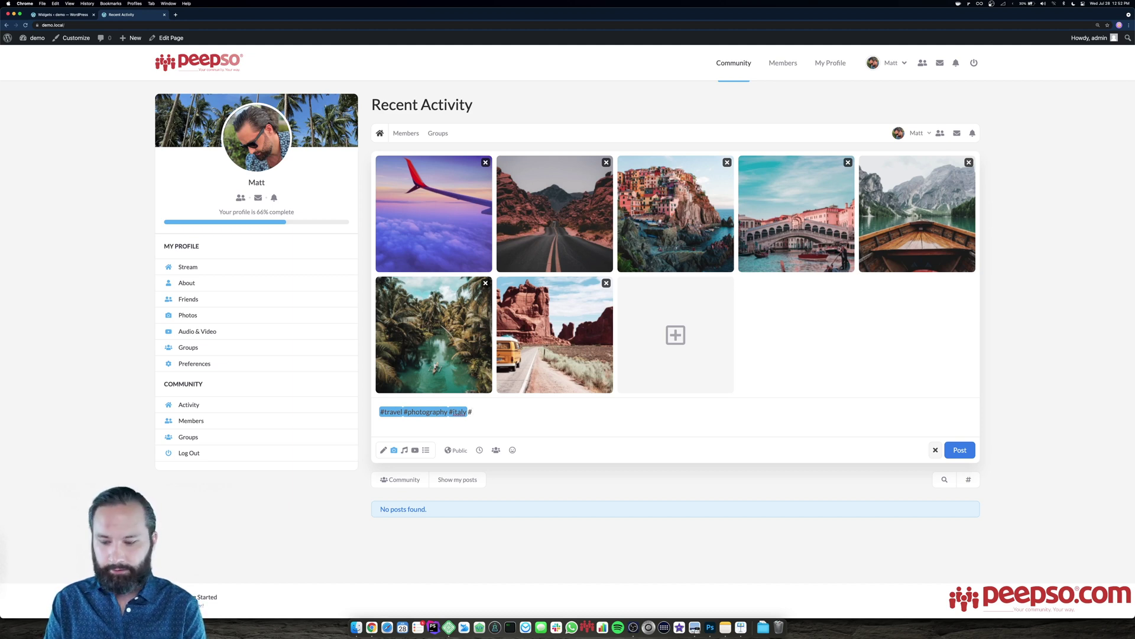
type("ro")
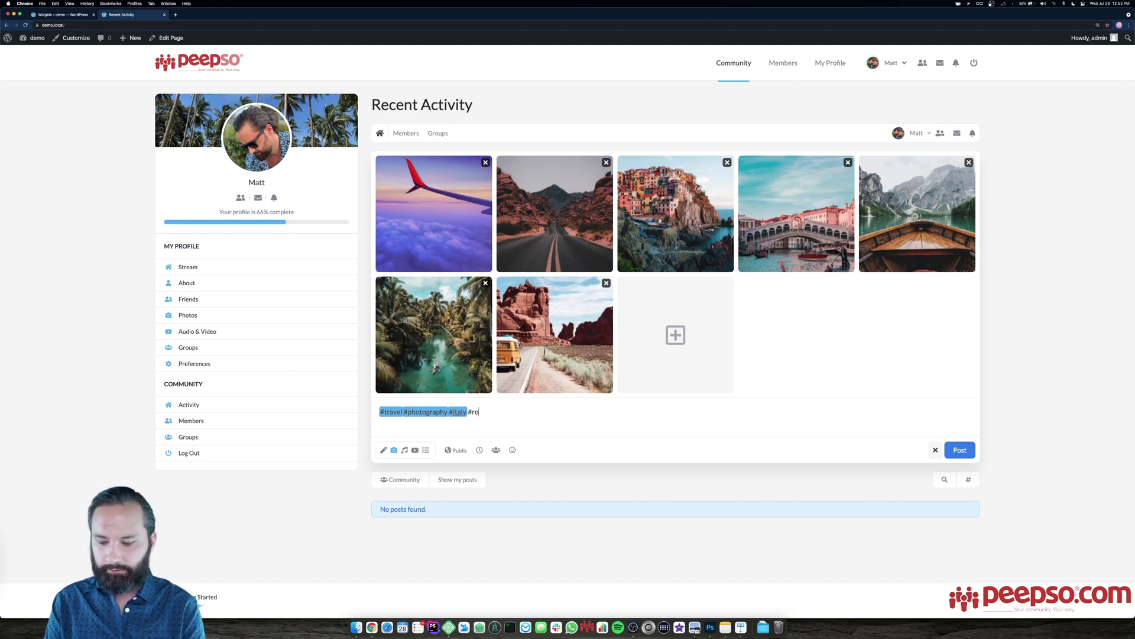
type("adtrip")
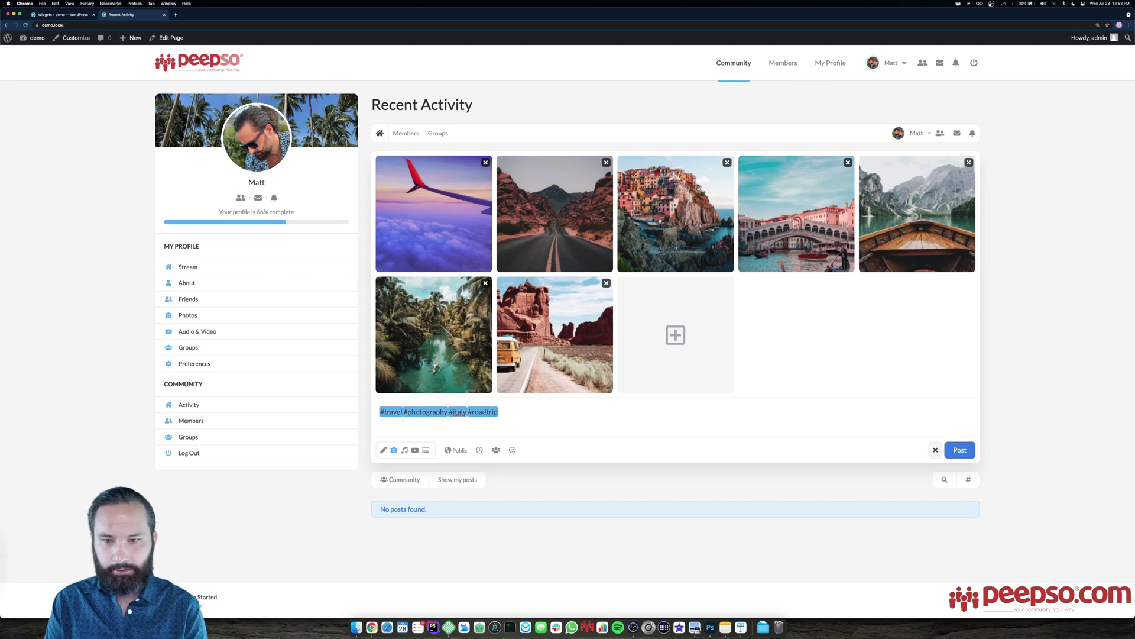
key("Return")
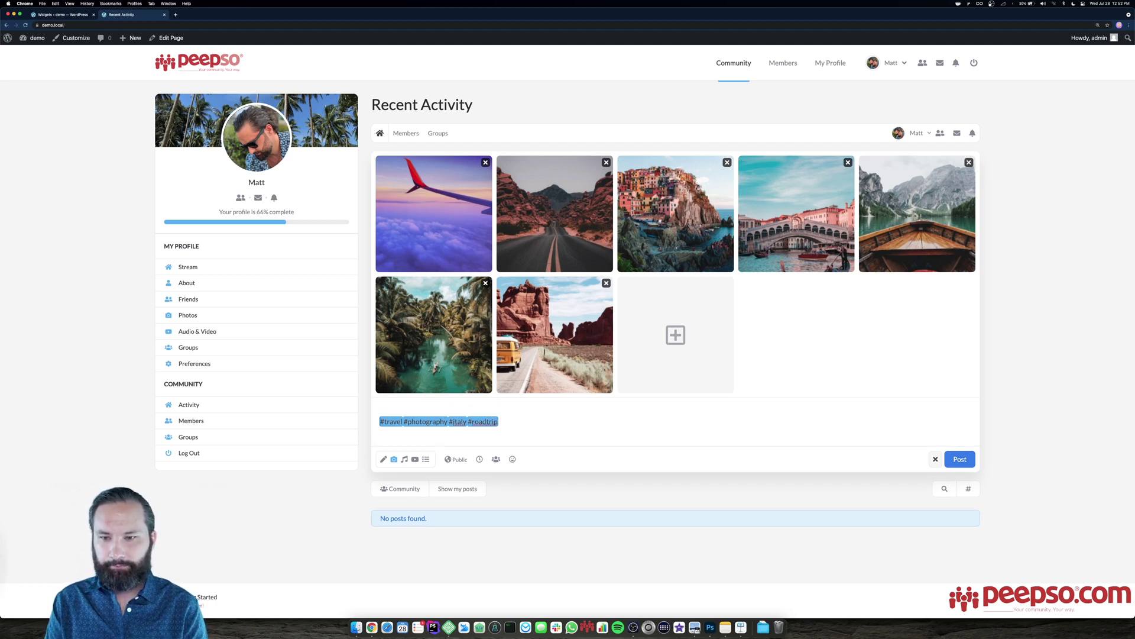
type("Some phot")
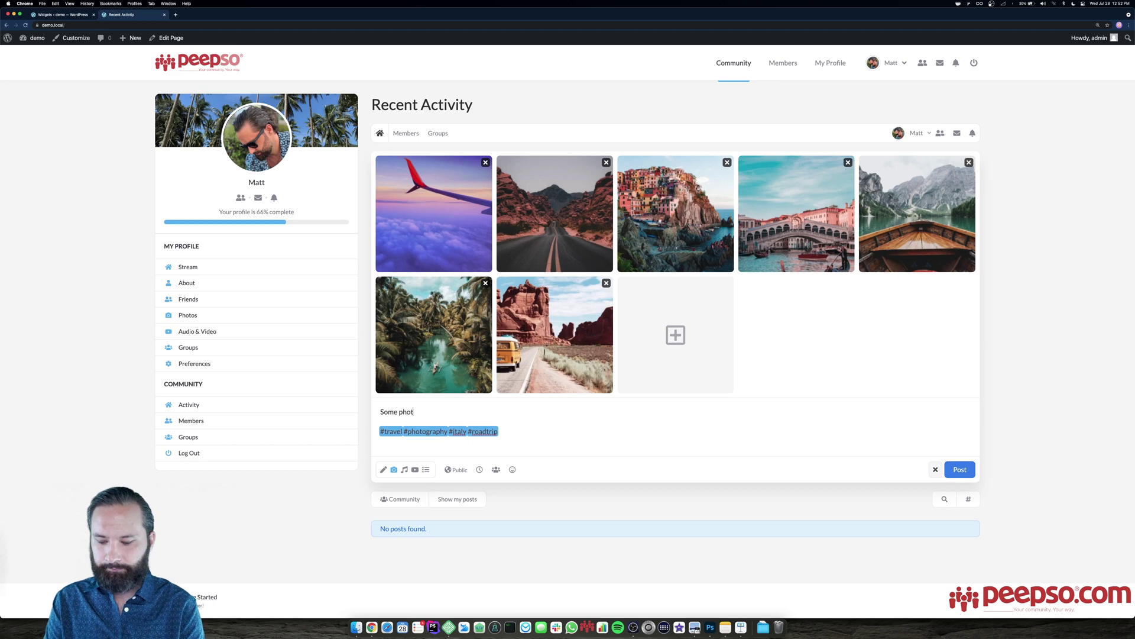
type("os from my travels!")
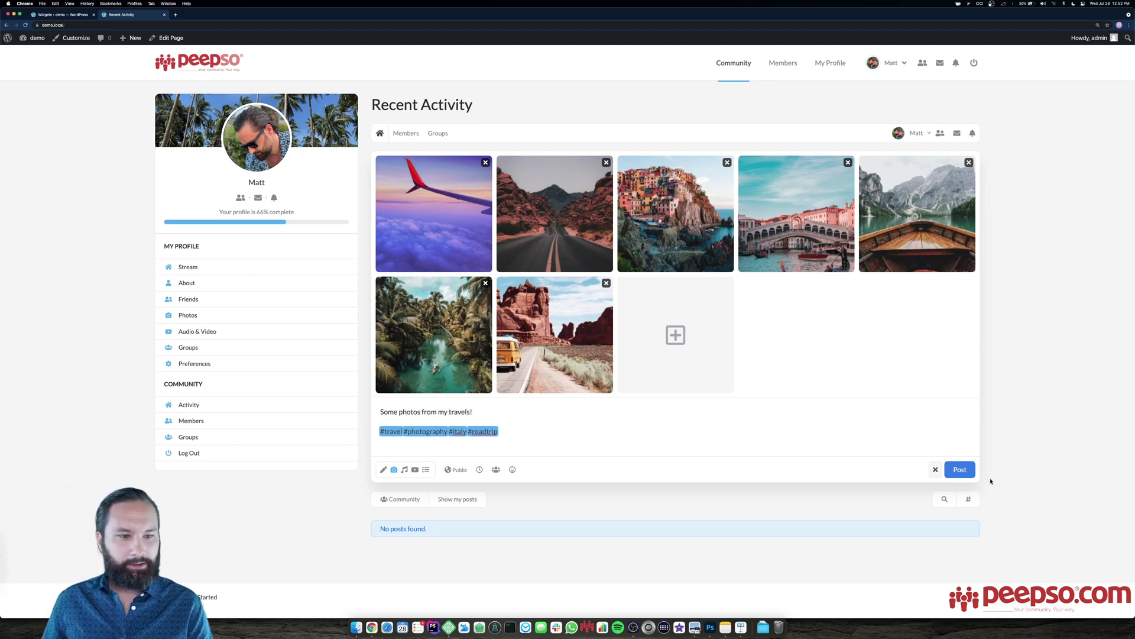
left_click(960, 469)
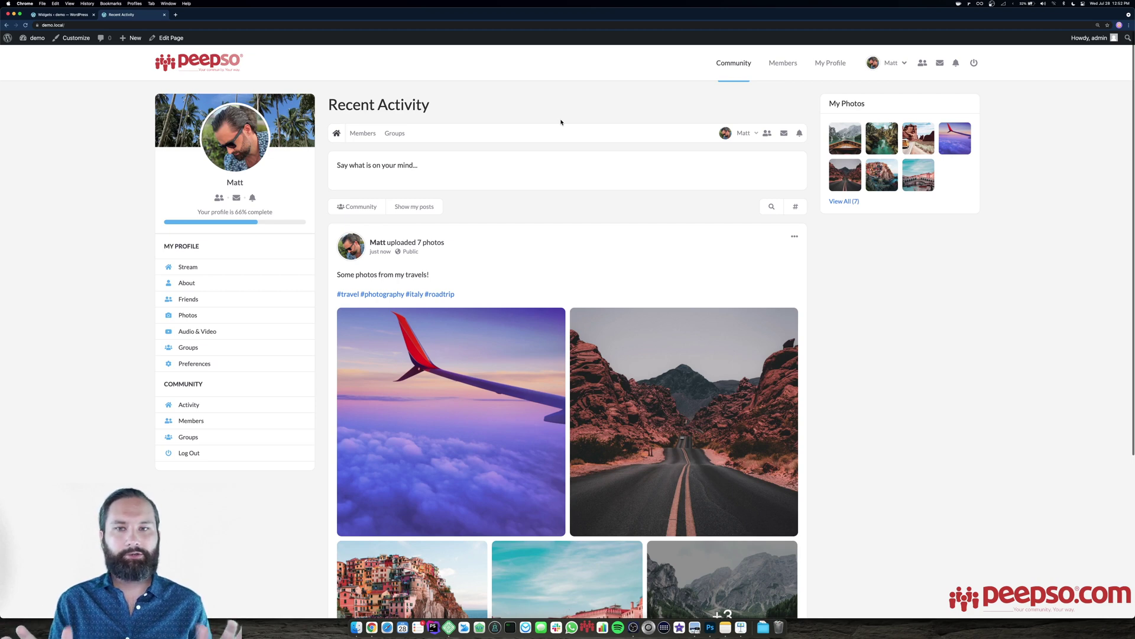
Step: Give the seven-photo travel post a Love reaction and open its comment box
scroll(581, 171, "down", 3)
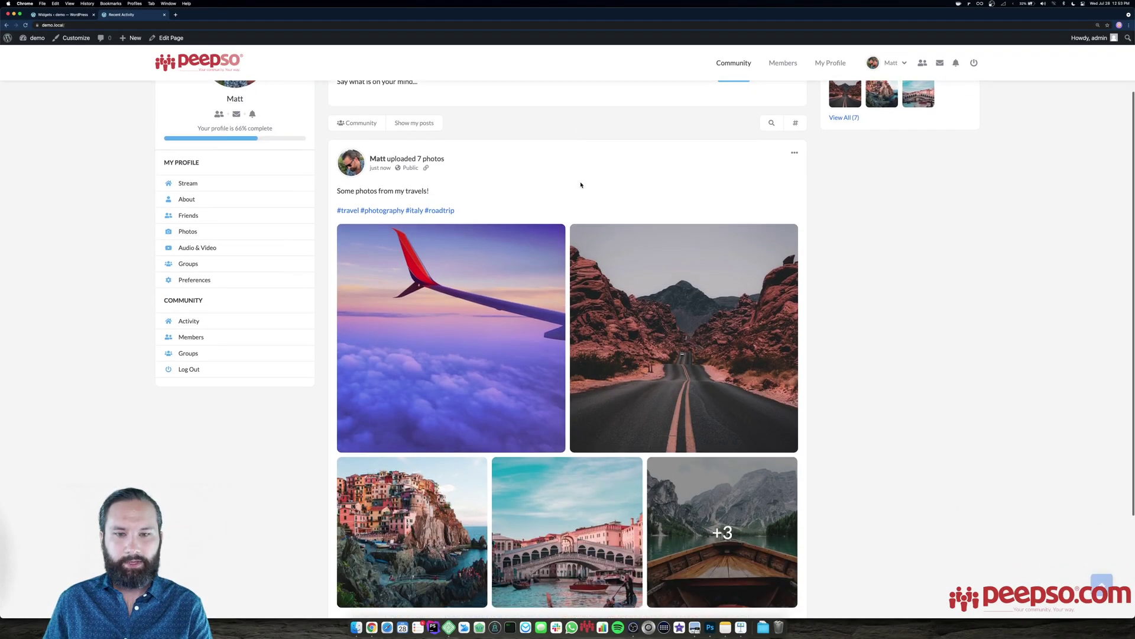
scroll(630, 337, "down", 4)
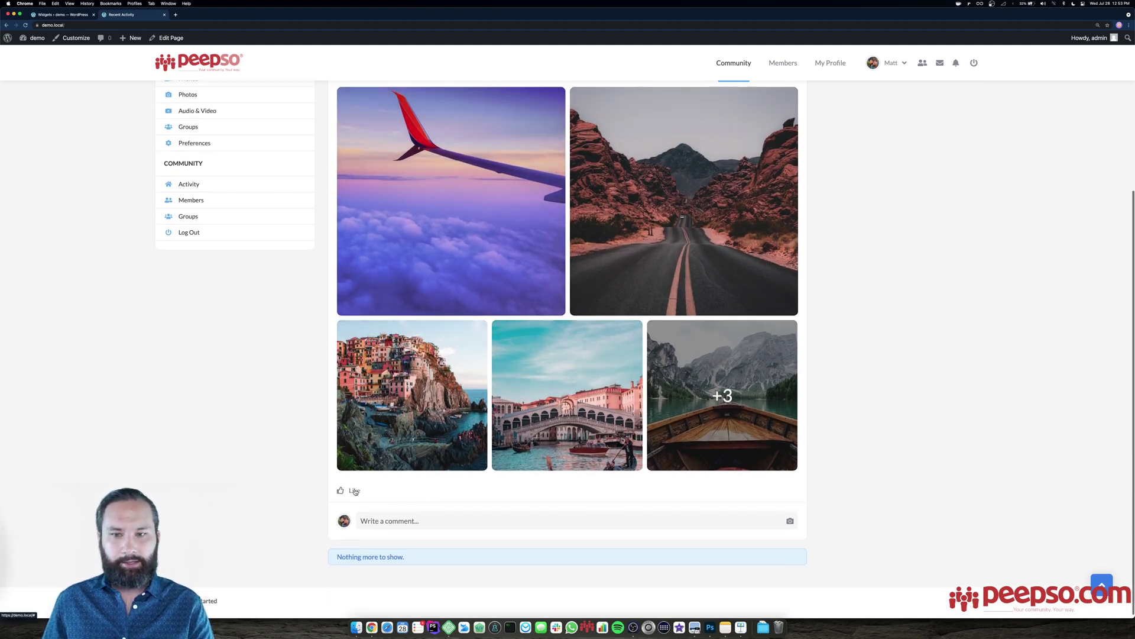
mouse_move(355, 491)
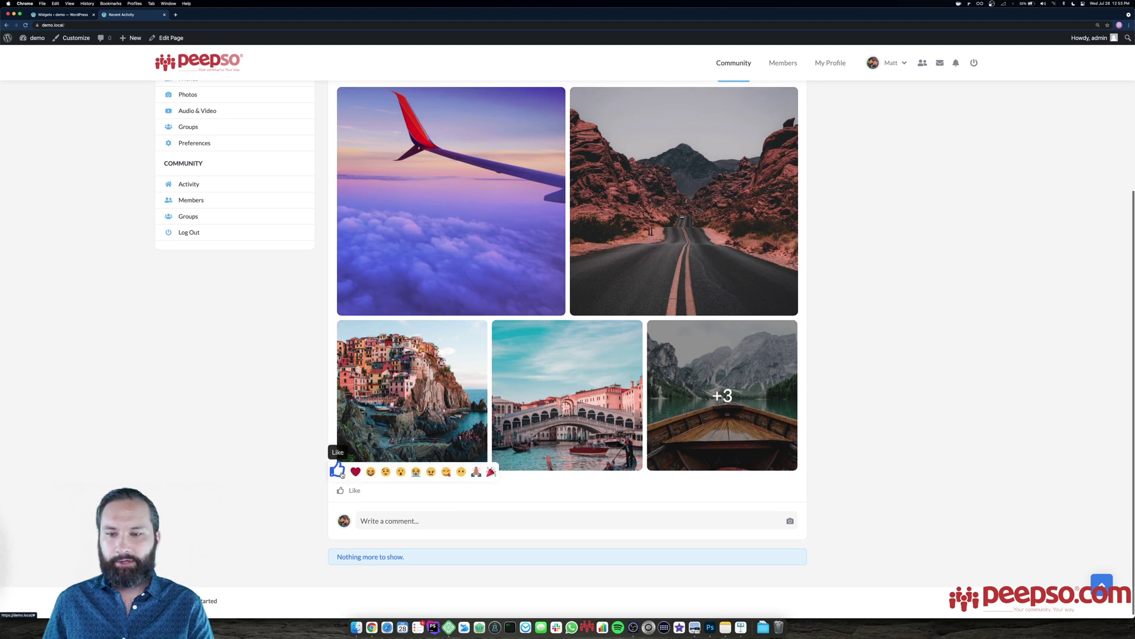
left_click(356, 473)
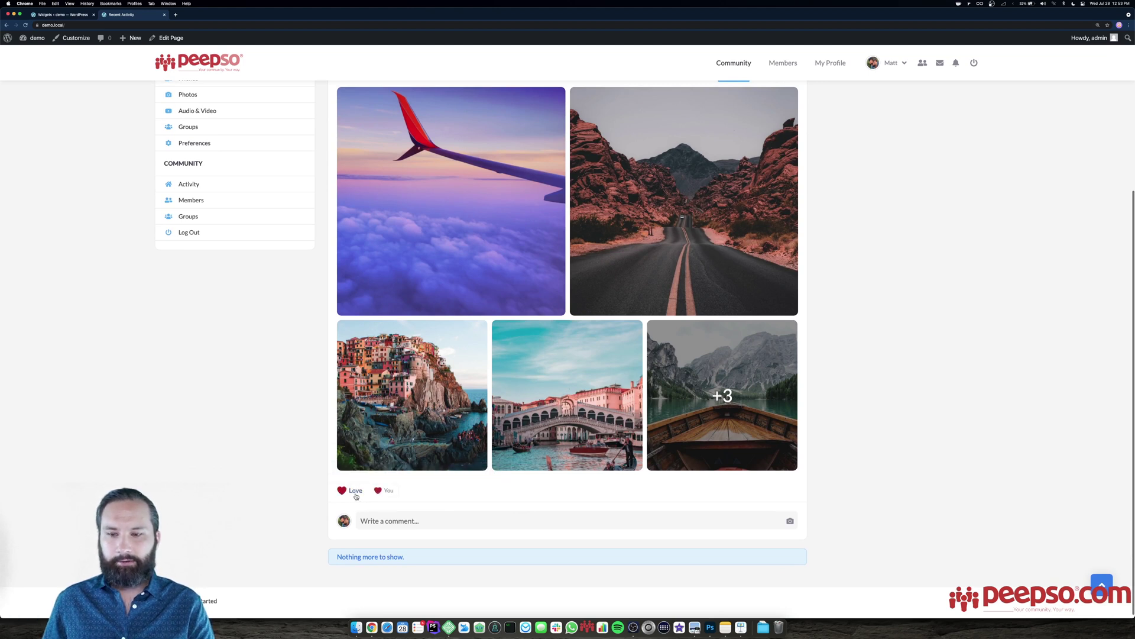
mouse_move(356, 494)
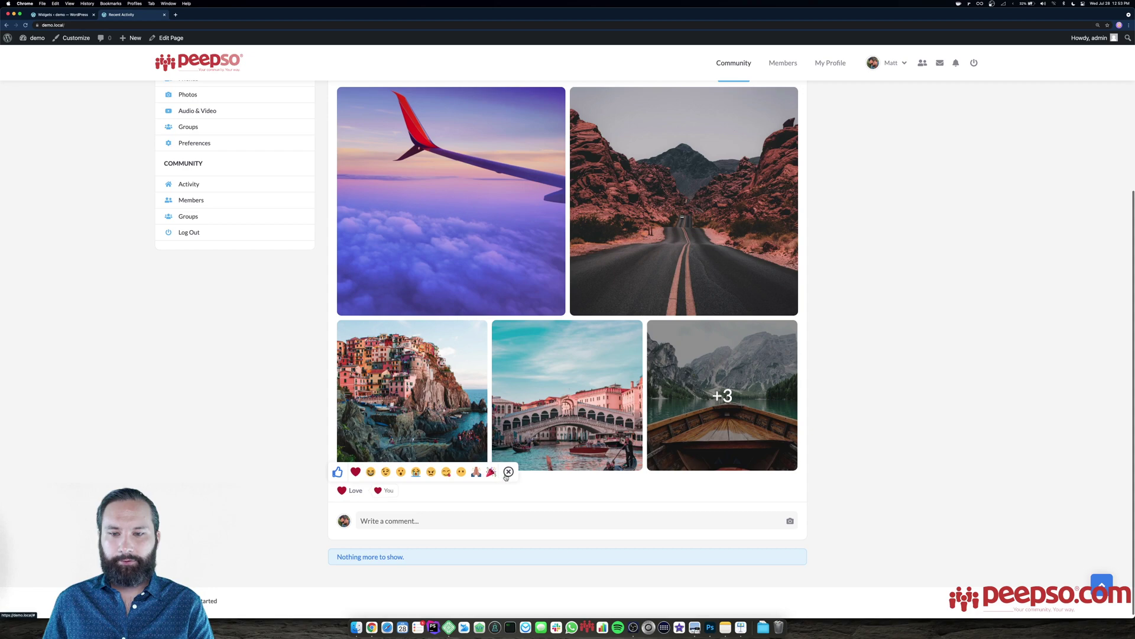
left_click(493, 520)
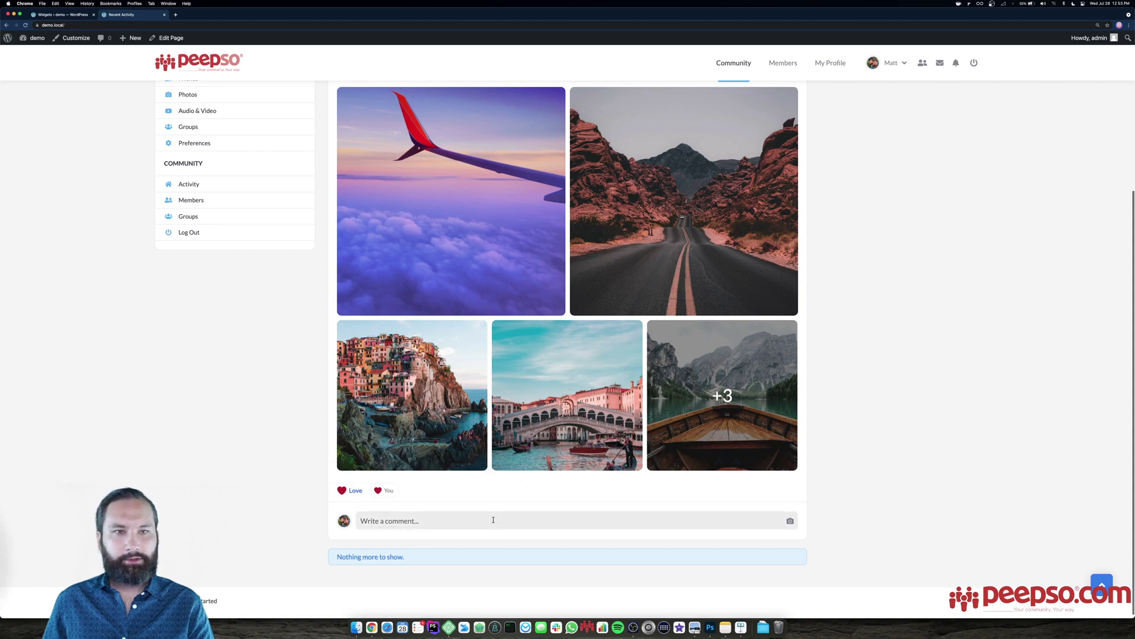
scroll(493, 520, "up", 5)
scroll(504, 183, "down", 1)
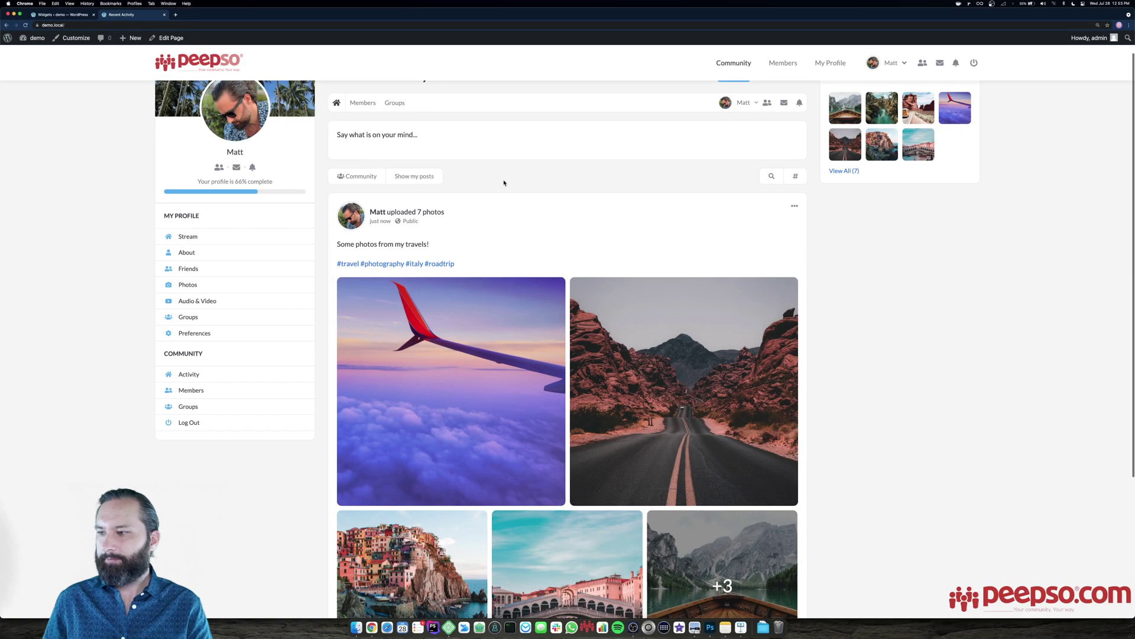
scroll(504, 182, "up", 1)
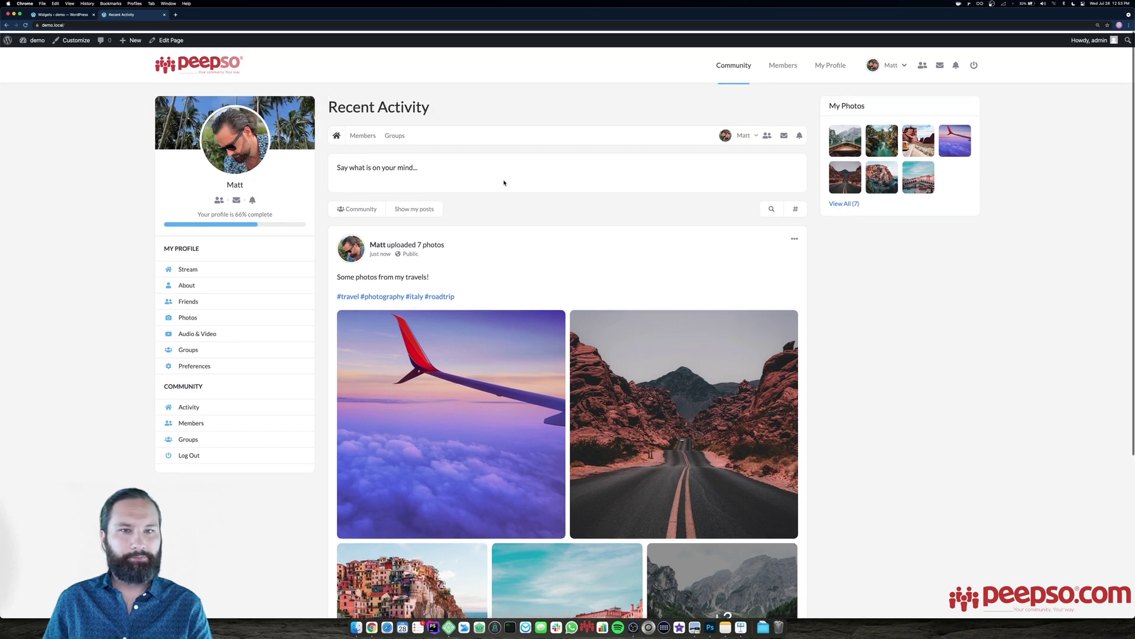
Step: Add a PeepSo Hashtags block to Sidebar Right below PeepSo Photos and save the widgets
left_click(62, 15)
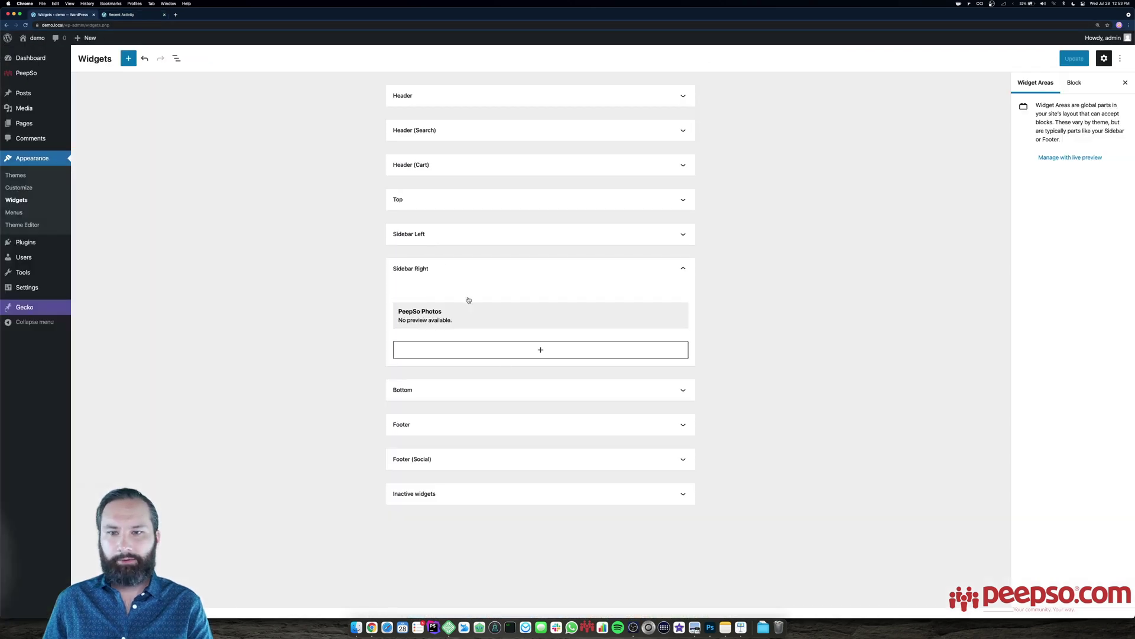
left_click(540, 352)
type("hash")
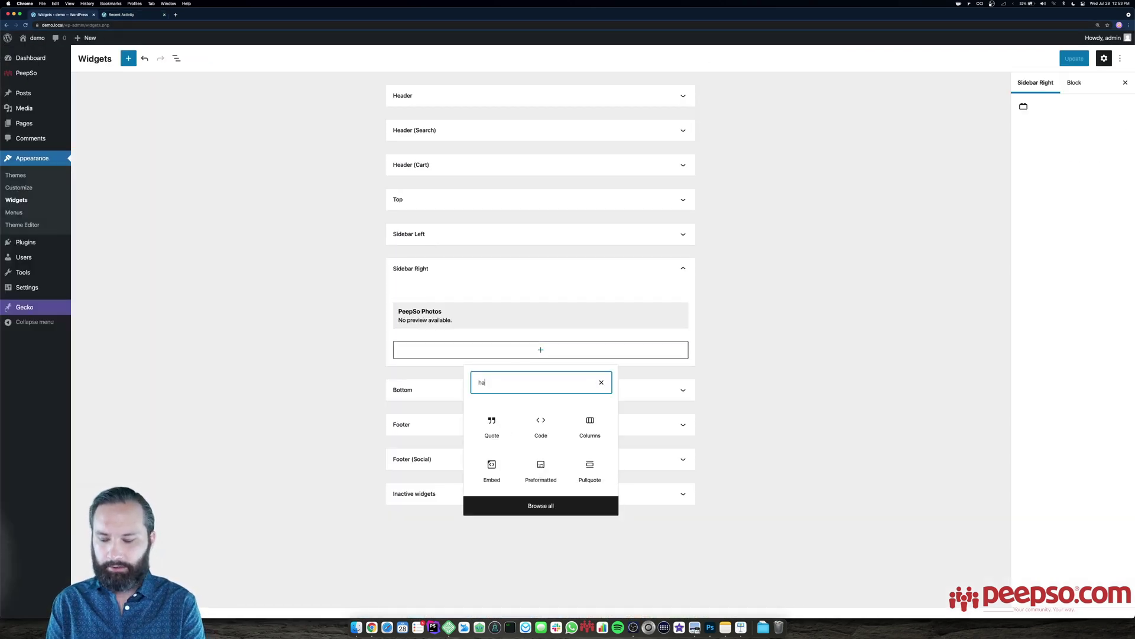
left_click(493, 420)
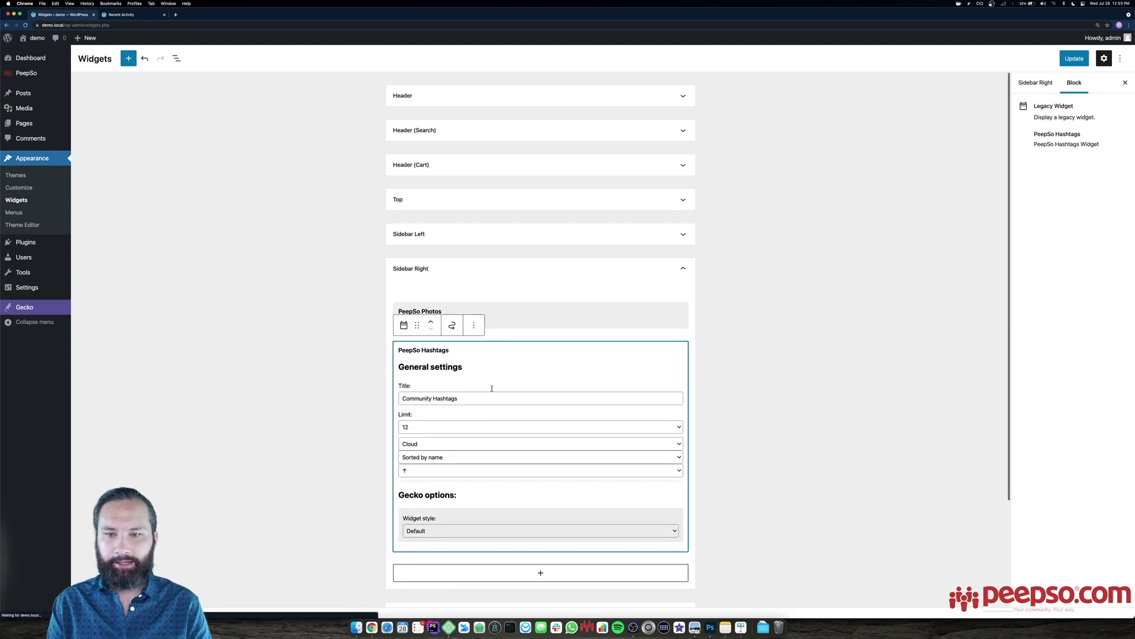
left_click(729, 367)
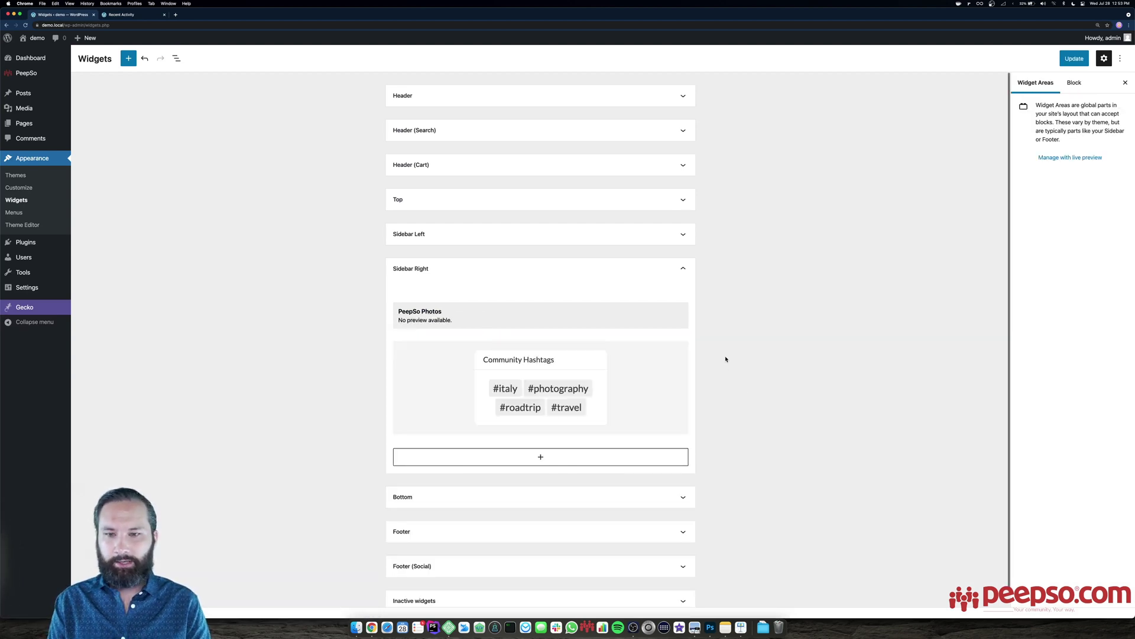
left_click(1075, 59)
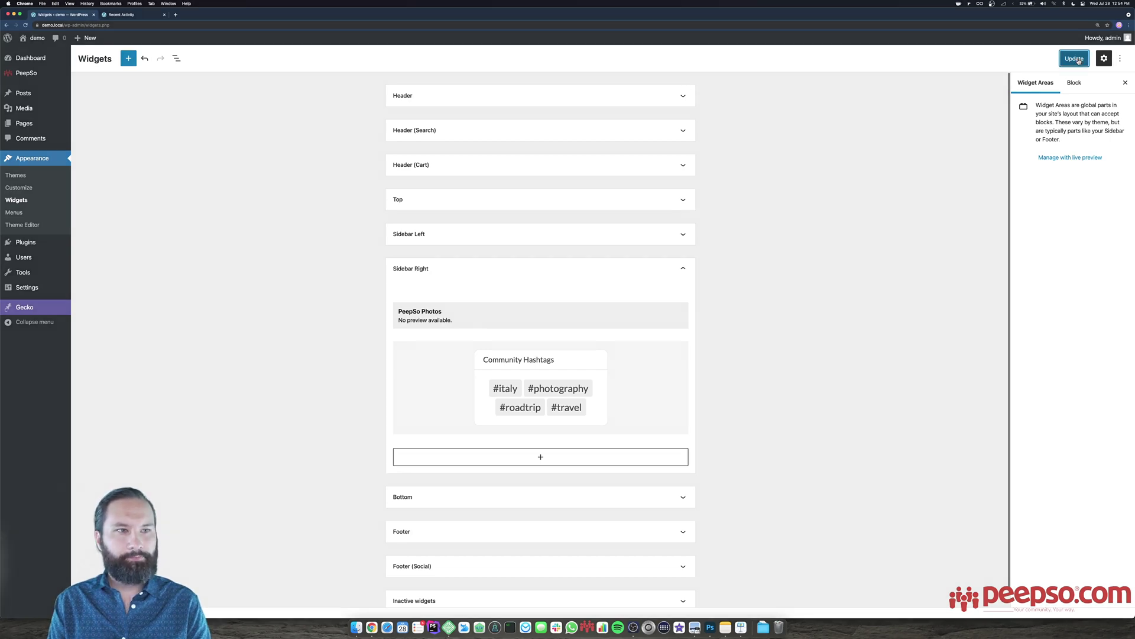
key("super+2")
Step: Reload the community page and filter the stream by #photography from the Community Hashtags widget
key("super+r")
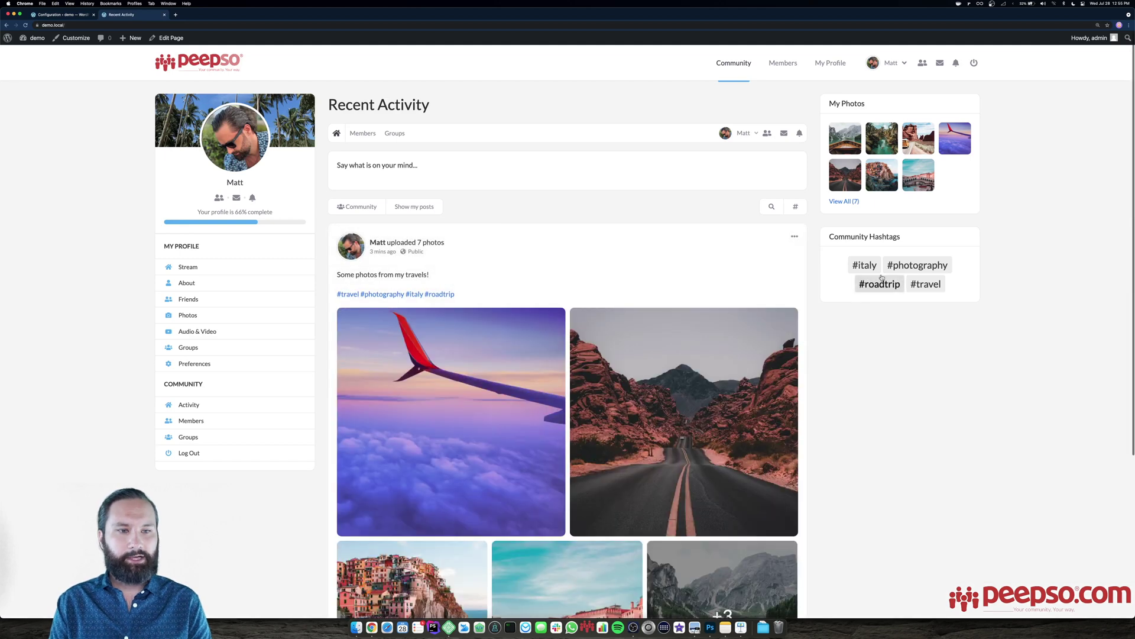
left_click(916, 266)
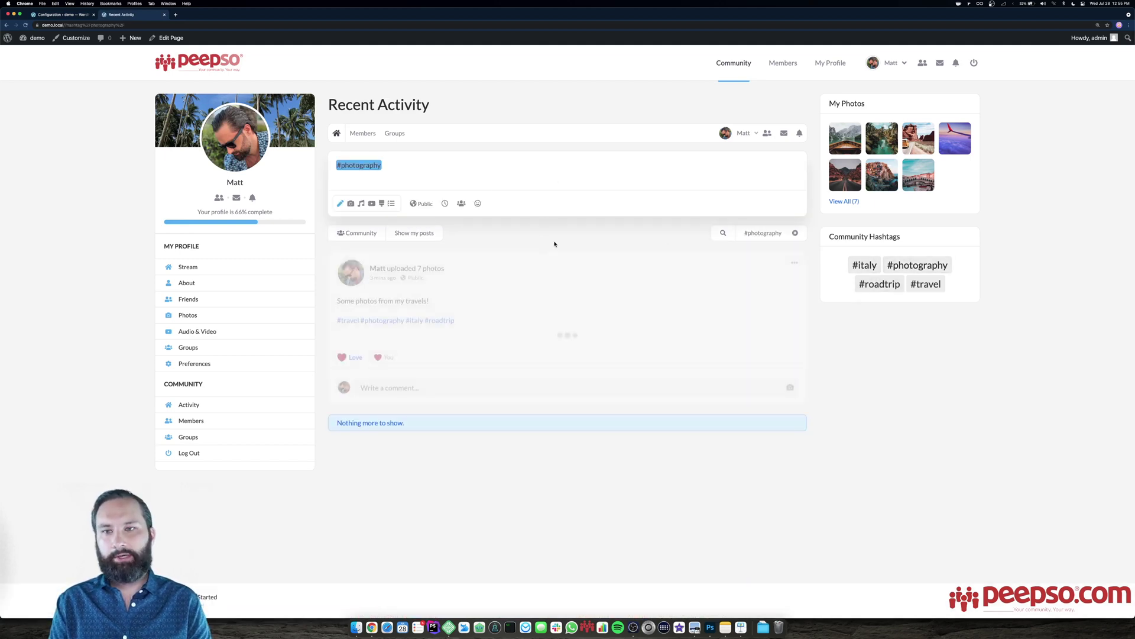
double_click(353, 166)
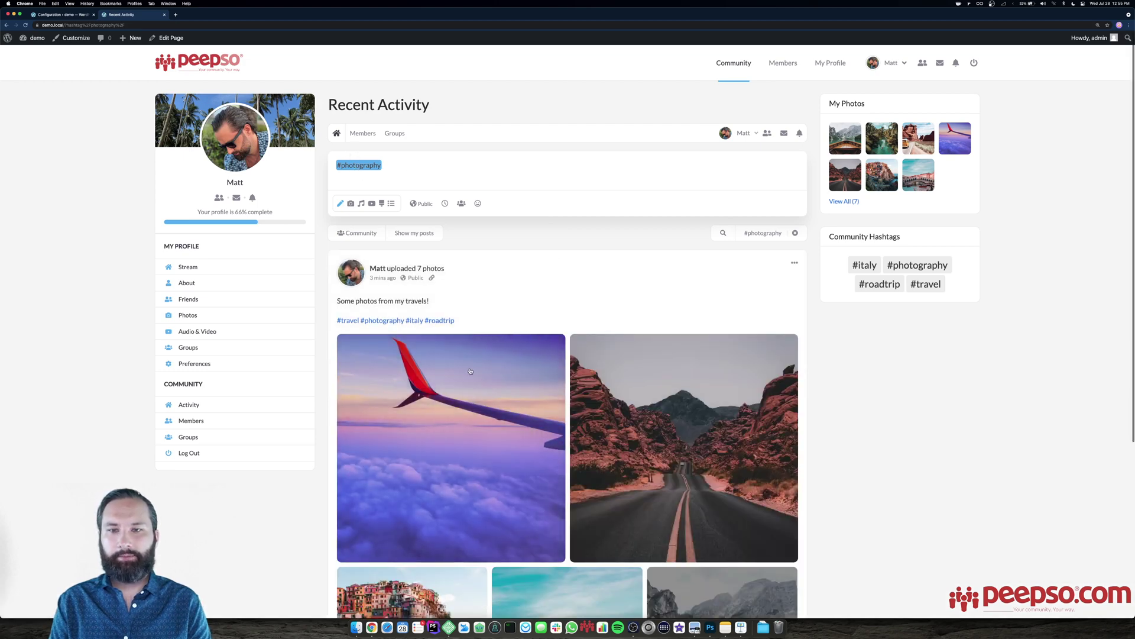
scroll(415, 165, "down", 2)
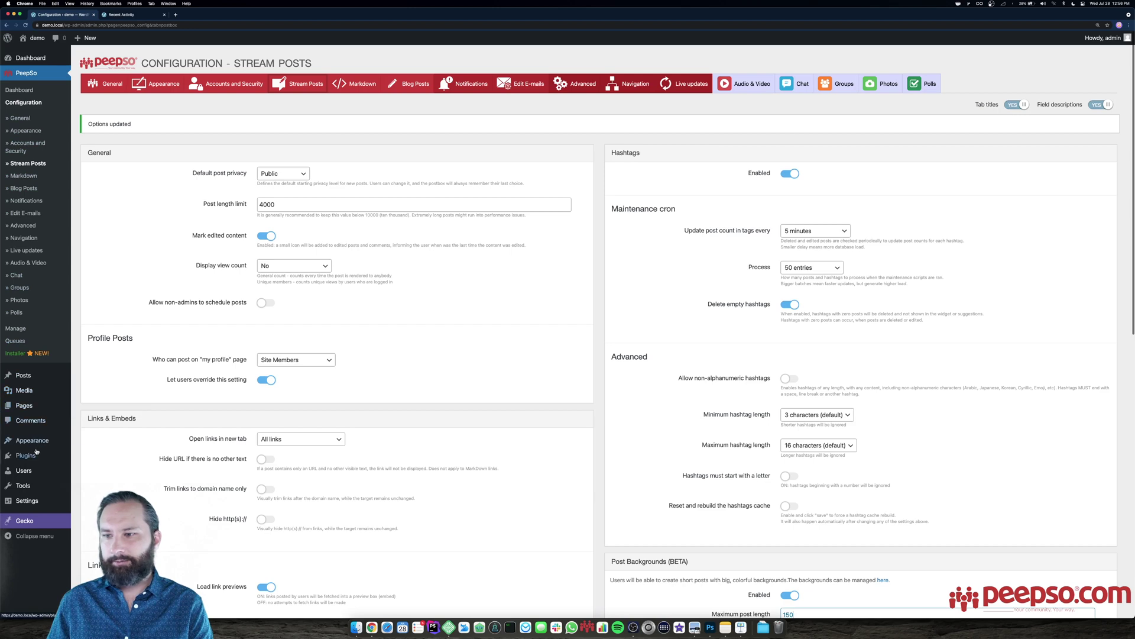
Step: In PeepSo Manage, inspect the First Name profile field, then list the community reactions
left_click(24, 333)
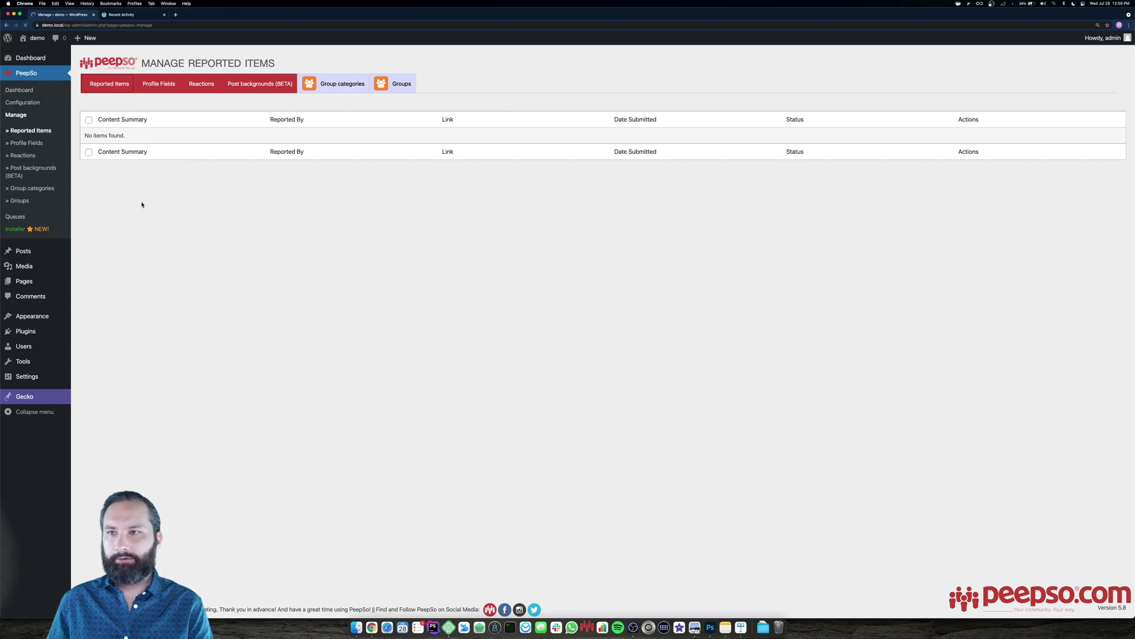
left_click(158, 84)
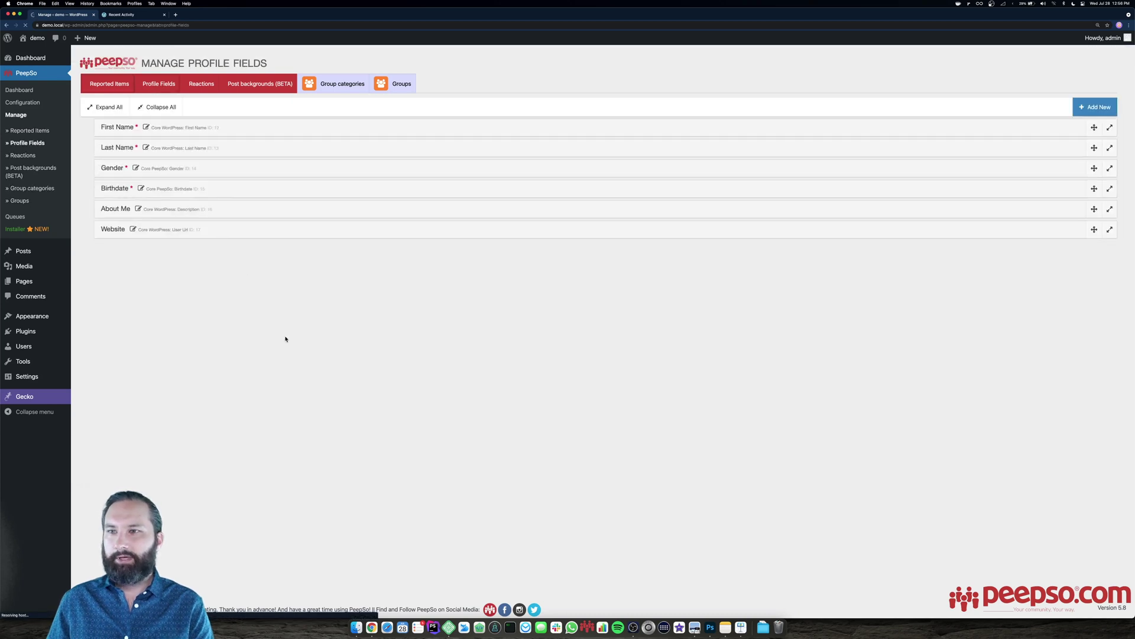
left_click(240, 126)
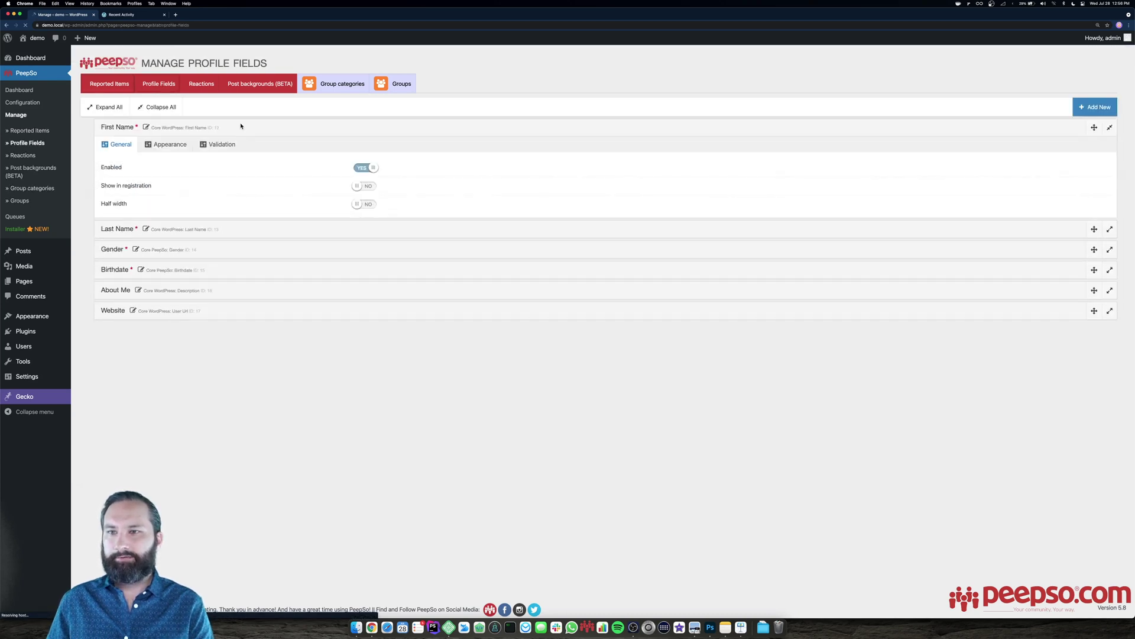
left_click(241, 126)
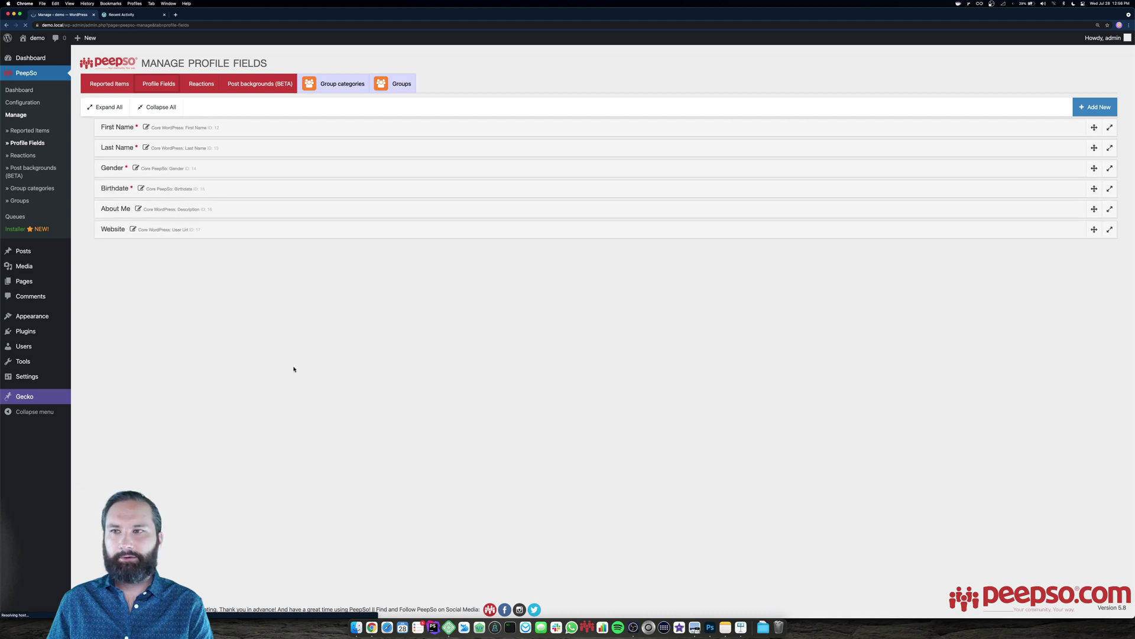
left_click(350, 131)
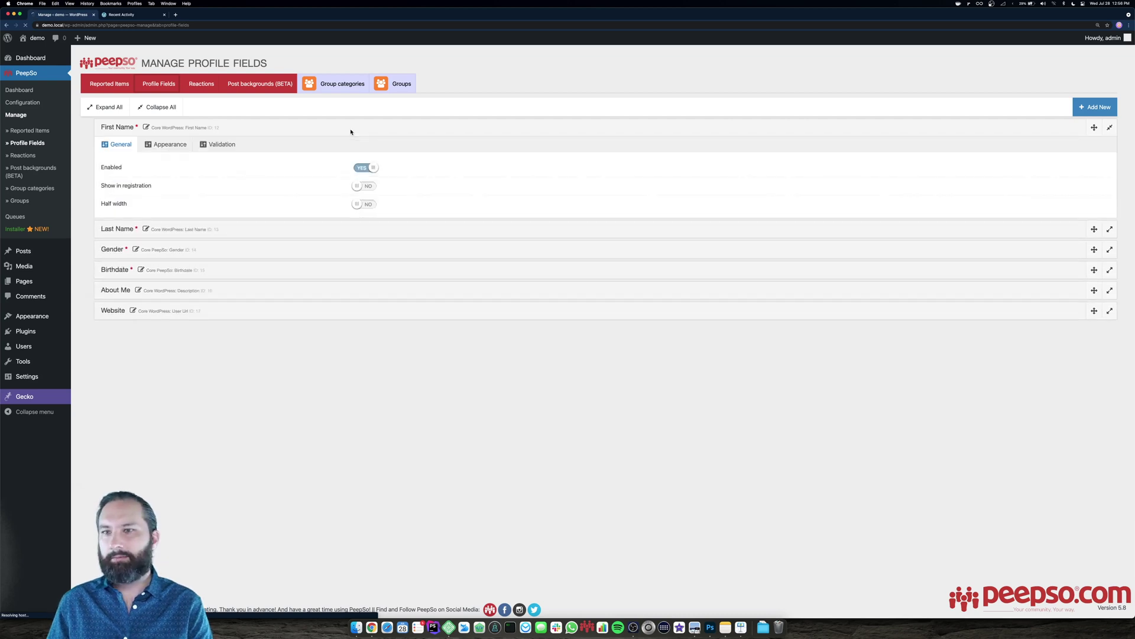
left_click(351, 131)
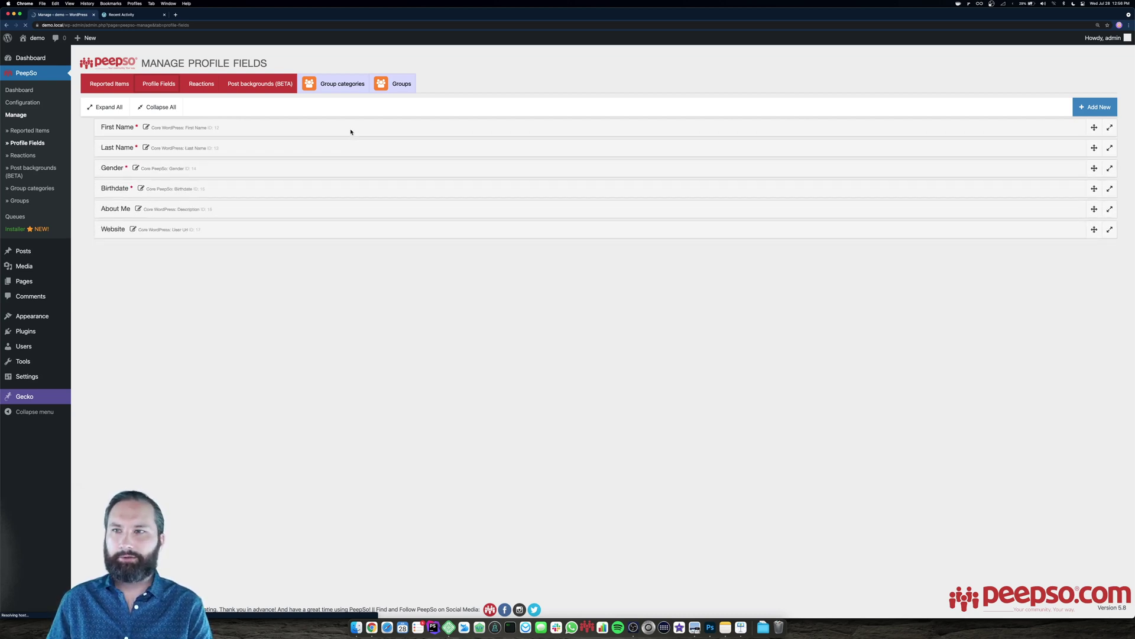
left_click(207, 87)
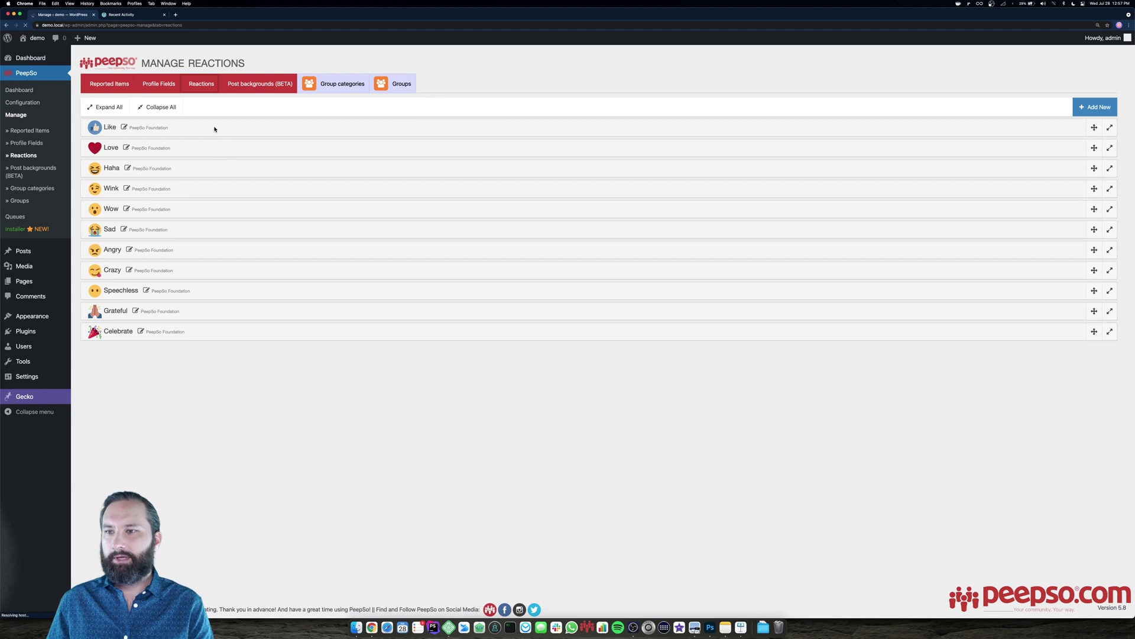
Step: Check reactions on the community stream, then inspect the Speechless and Love reaction settings
left_click(136, 15)
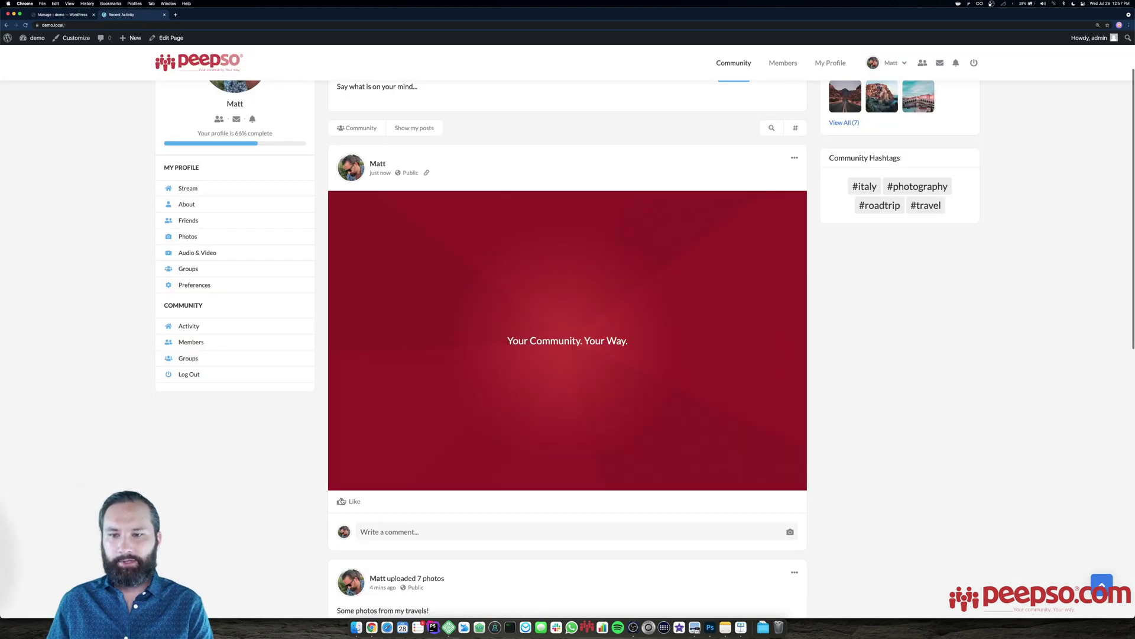
mouse_move(341, 501)
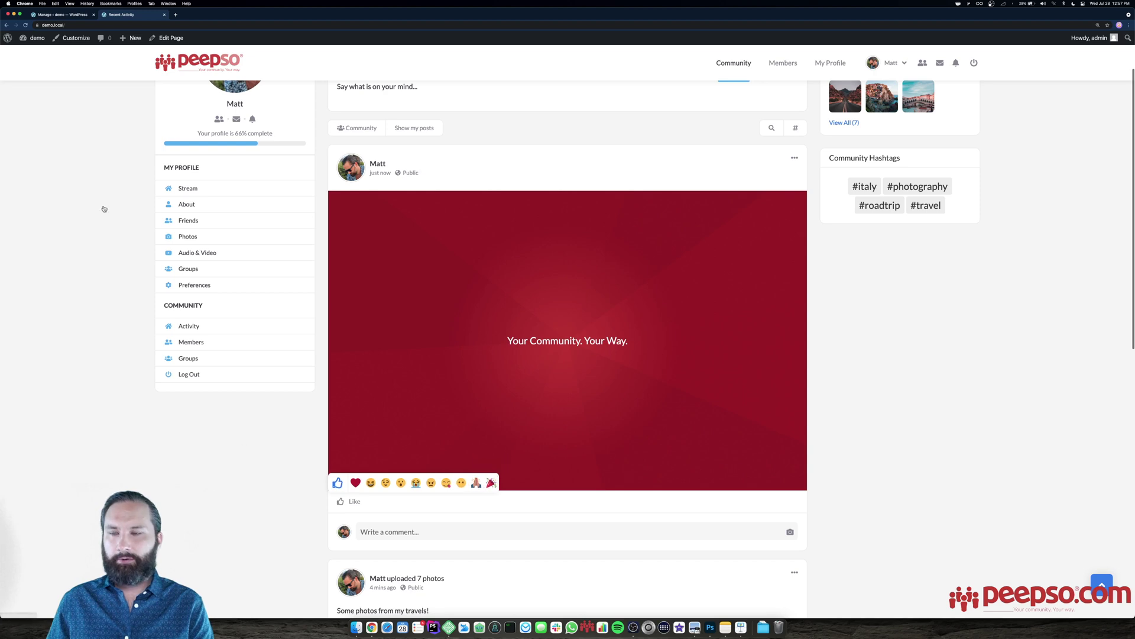
left_click(60, 15)
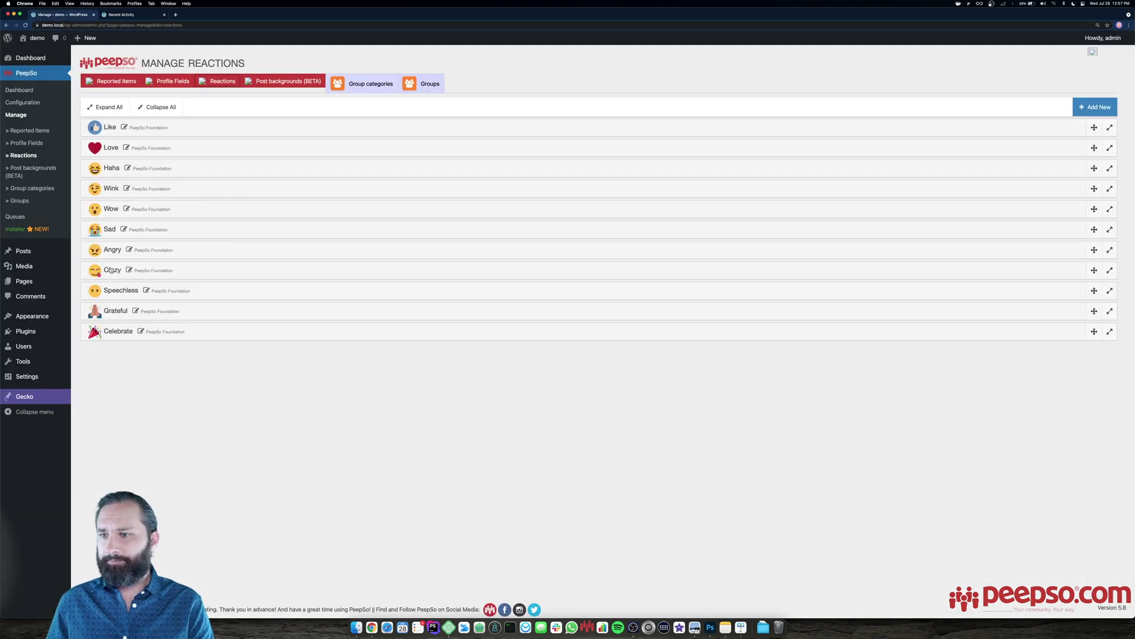
left_click(229, 295)
left_click(230, 293)
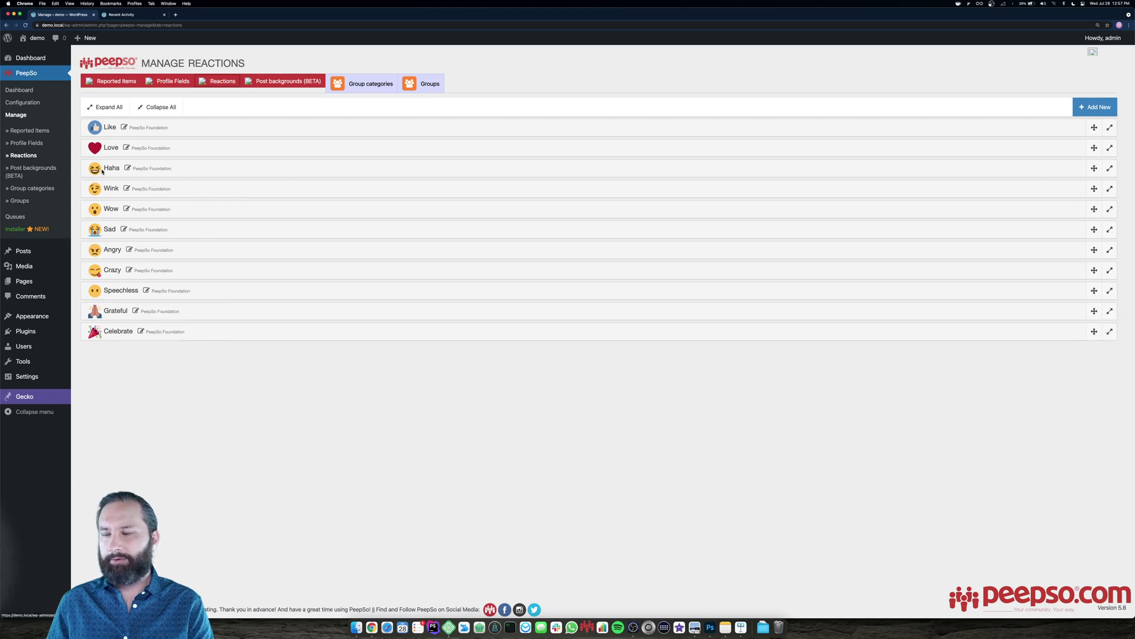
left_click(94, 149)
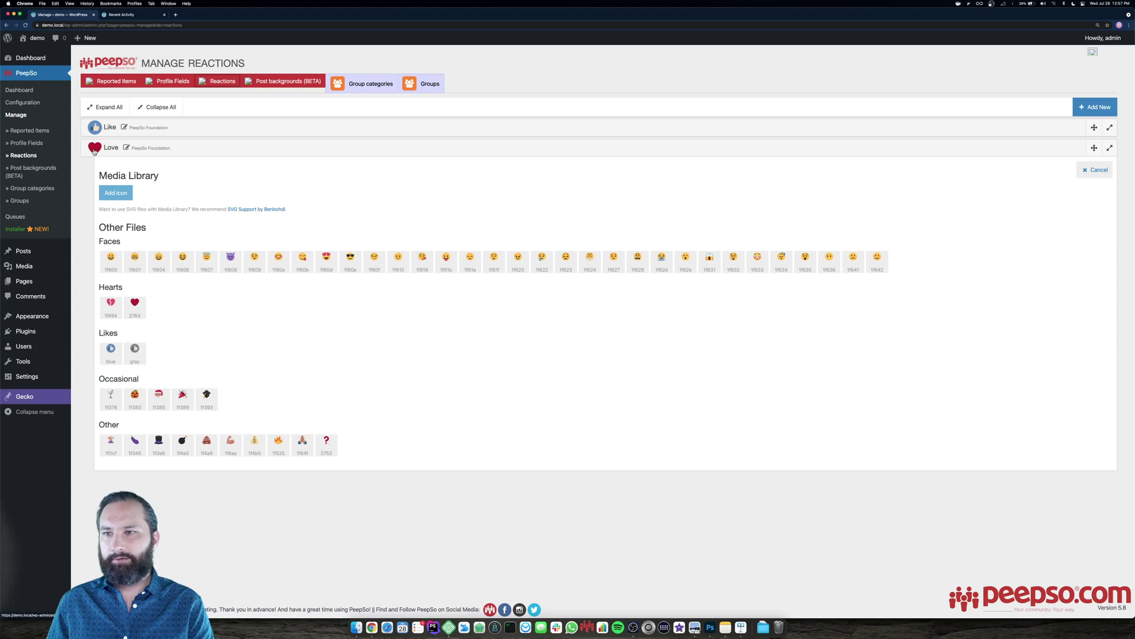
left_click(196, 149)
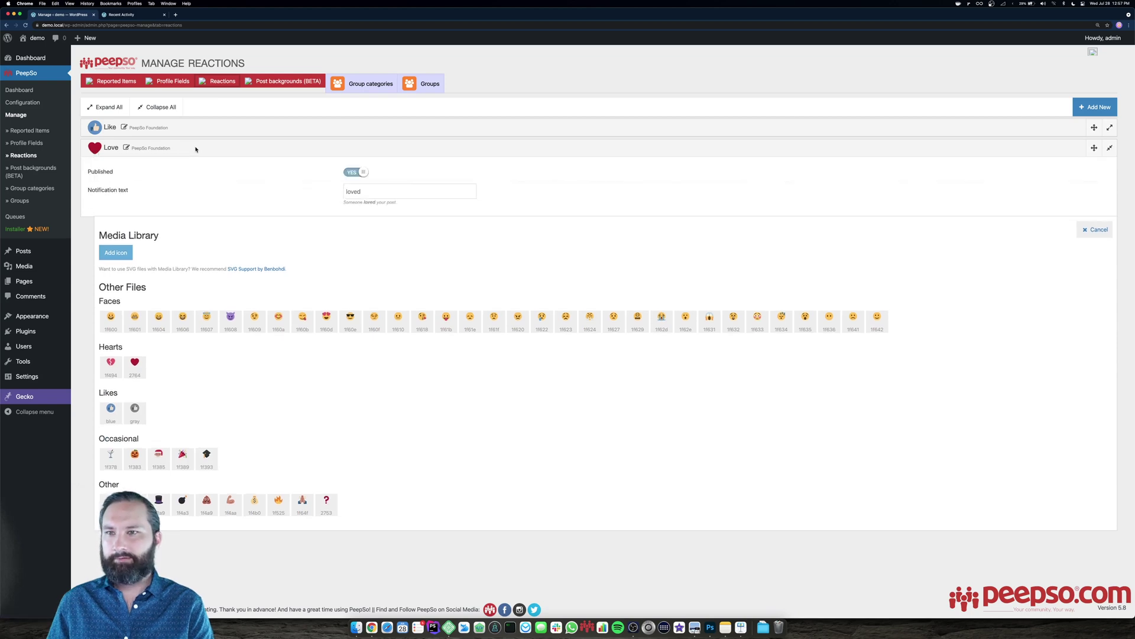
Step: Expand the Your Way preset in Post backgrounds (BETA) and reload the community page
left_click(278, 81)
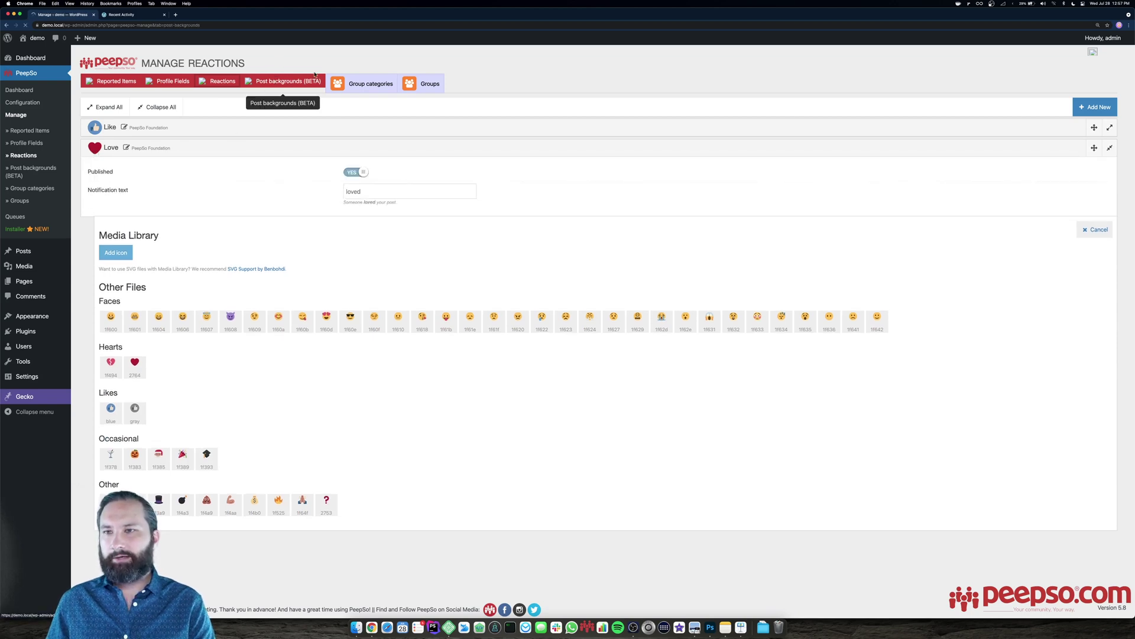
left_click_drag(382, 138, 362, 124)
left_click(362, 124)
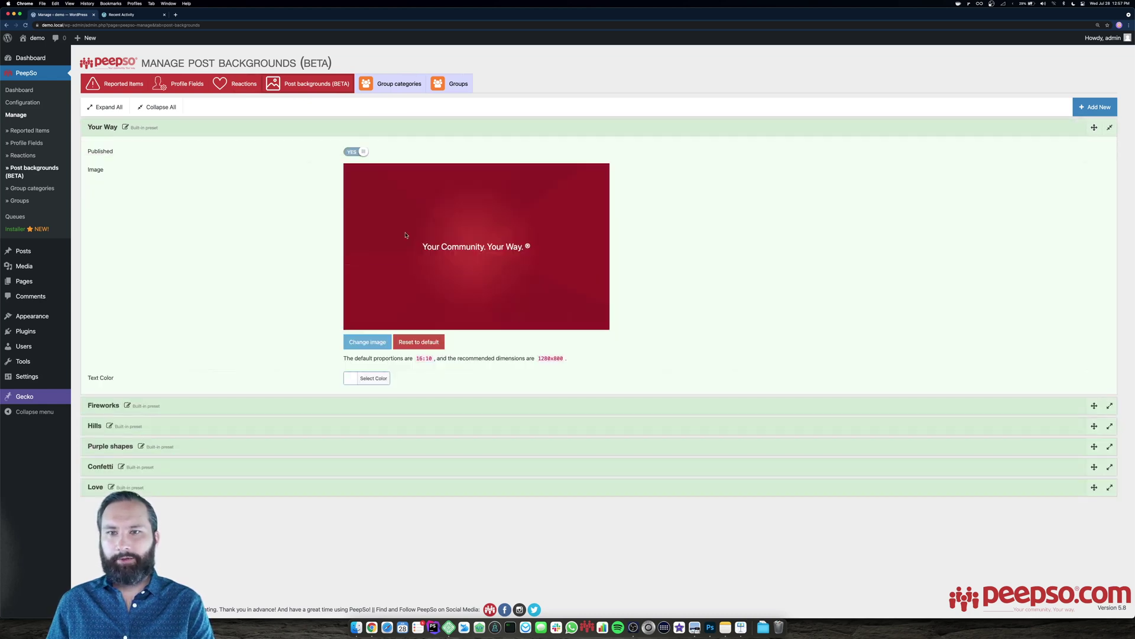
left_click(369, 342)
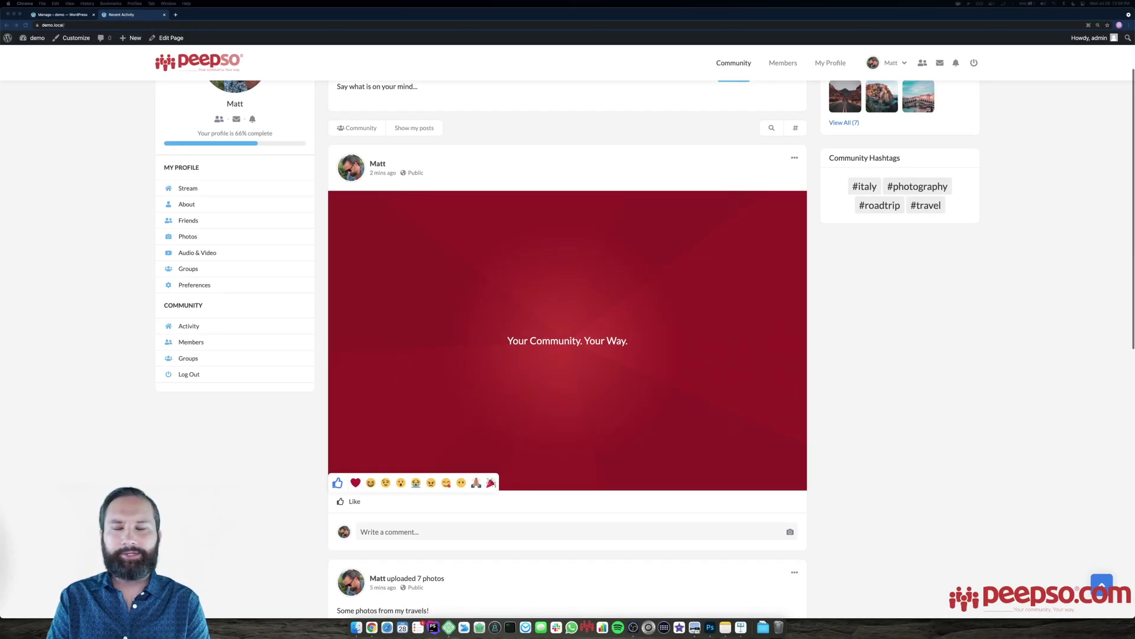
key("super+l")
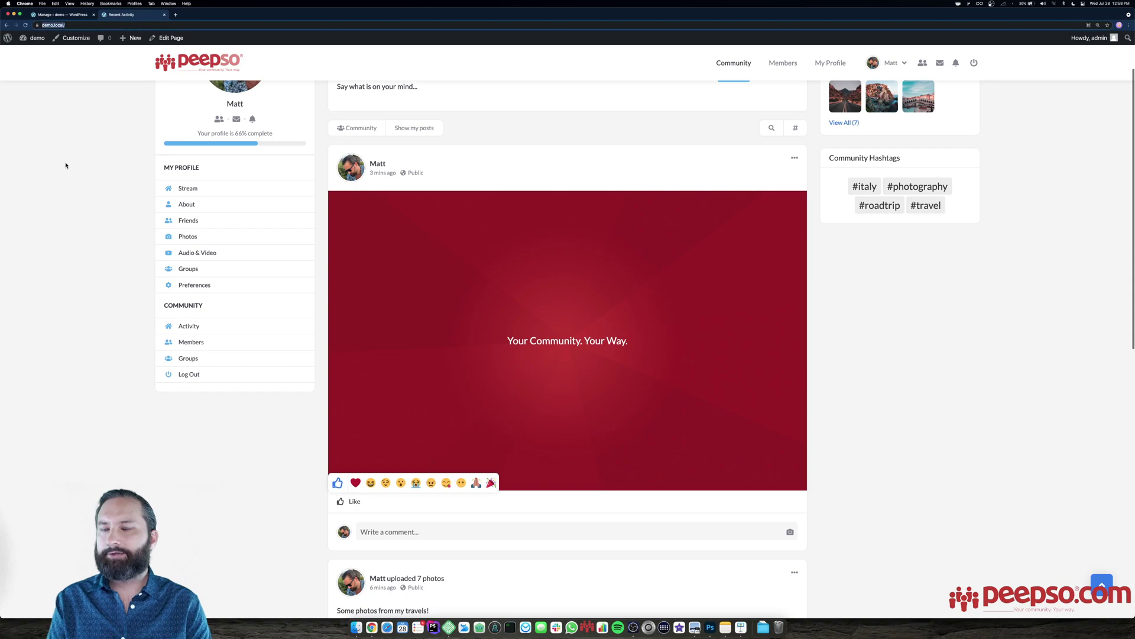
key("Return")
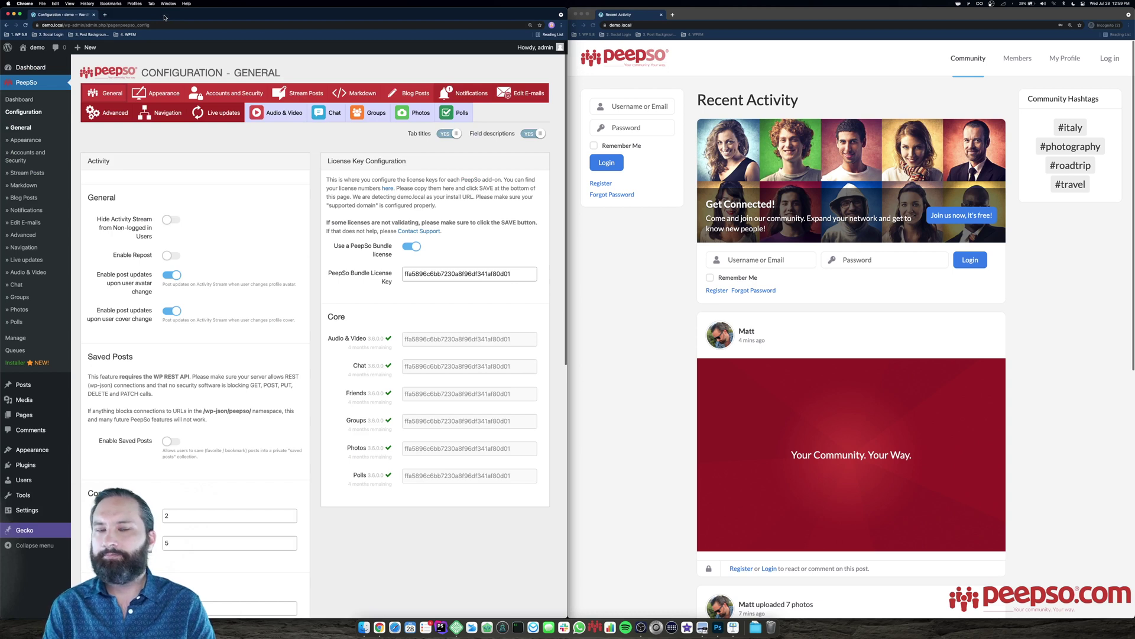
Step: Set the configuration Tab titles option to NO
left_click(628, 320)
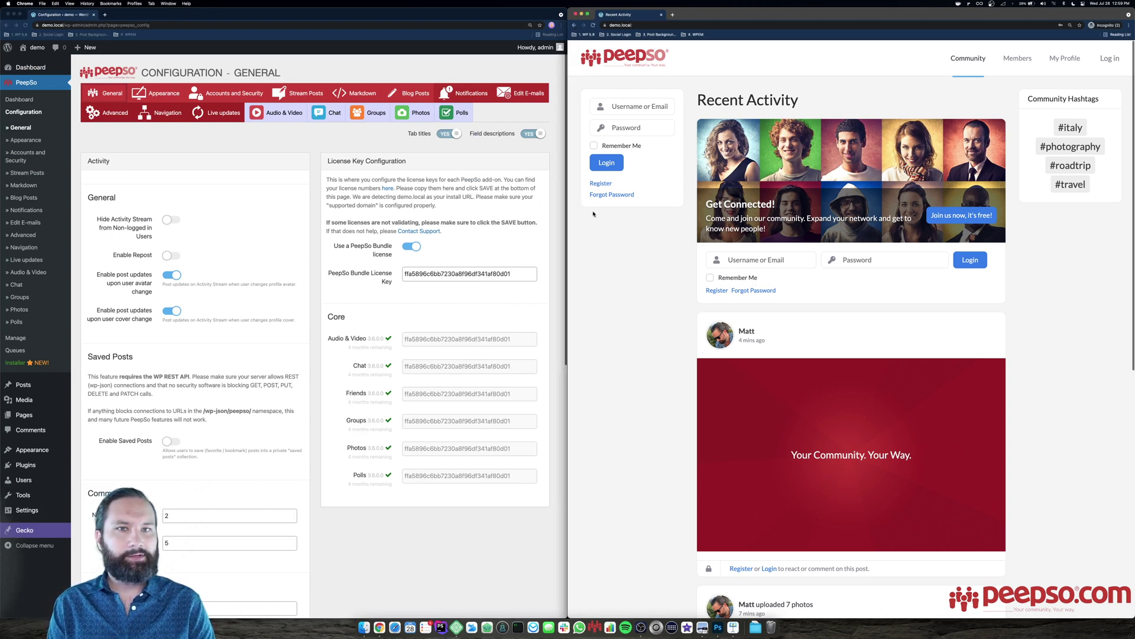
left_click(243, 161)
key("super+equal")
key("super+minus")
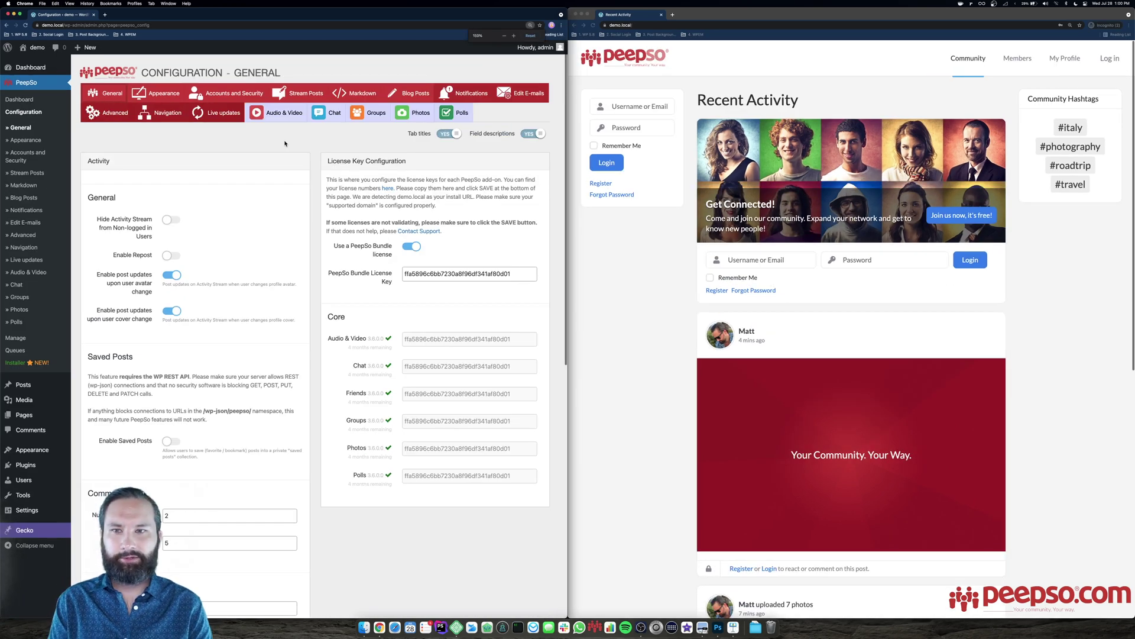
left_click(449, 134)
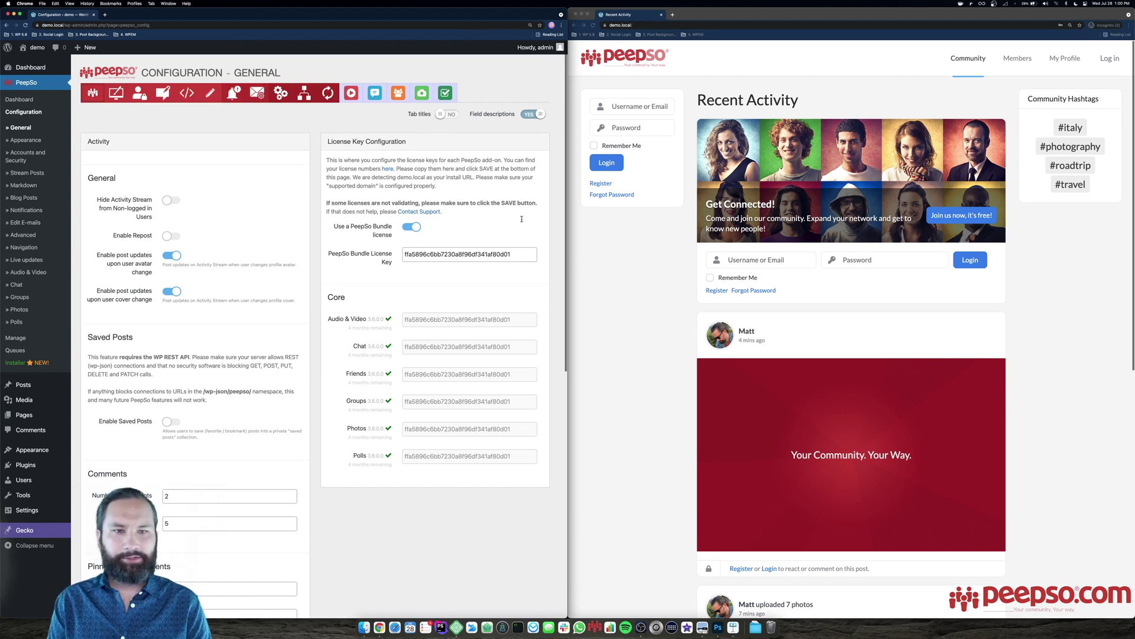
left_click(613, 271)
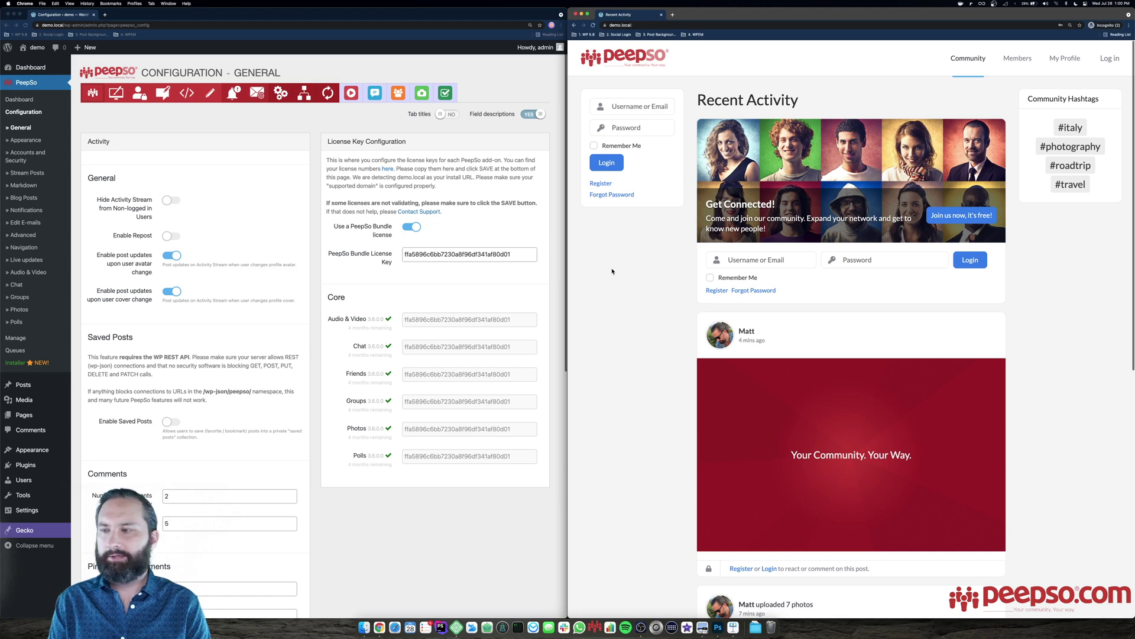
left_click(295, 144)
Step: Open demo.local, restrict the latest post to Site Members, and reload the guest view to check it
key("super+t")
type("demo.local")
key("Return")
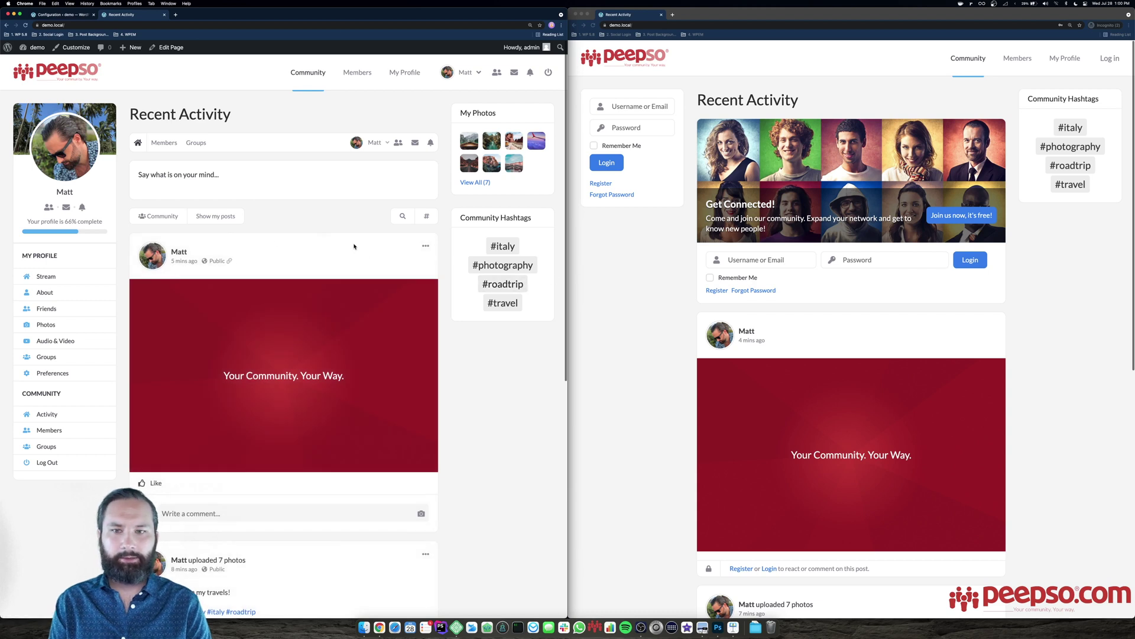
scroll(354, 246, "down", 2)
left_click(214, 192)
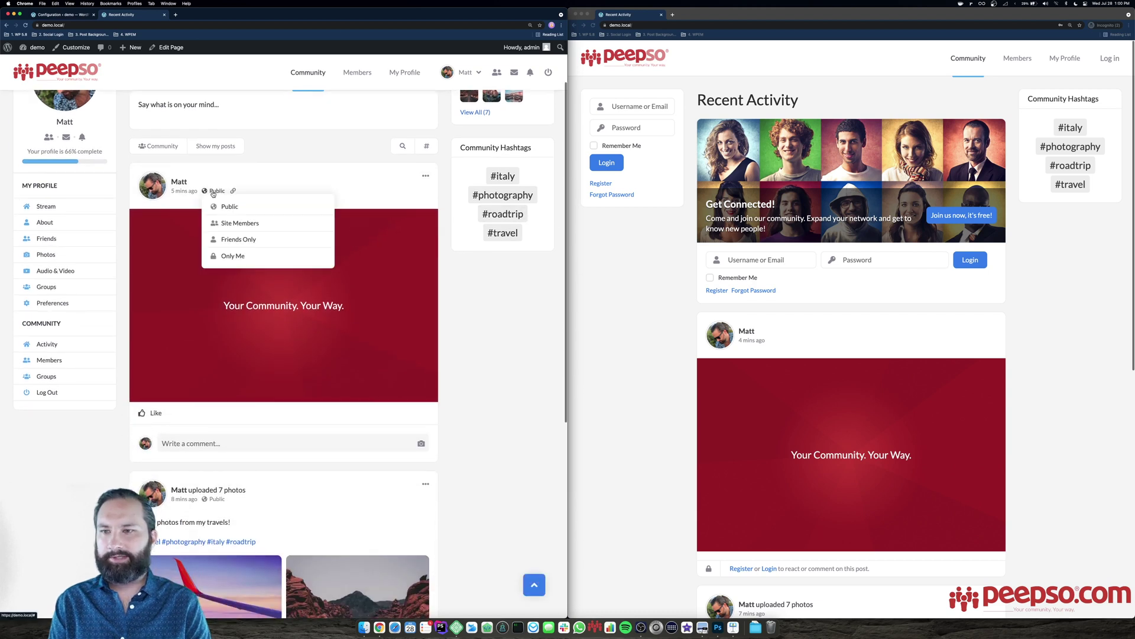
left_click(235, 223)
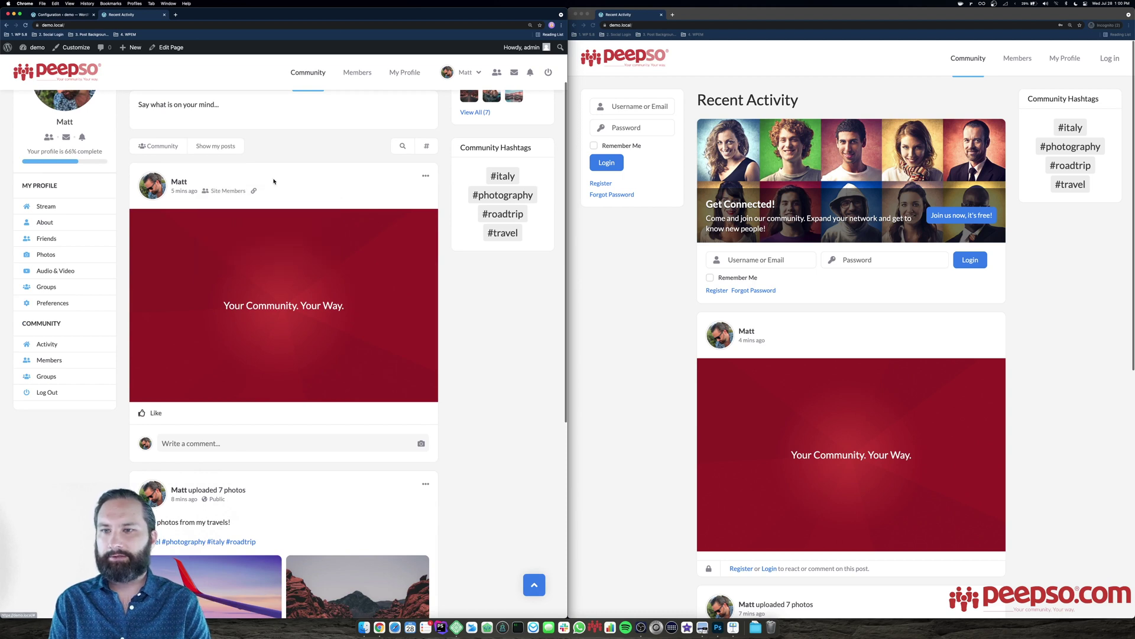
left_click(581, 318)
key("super+r")
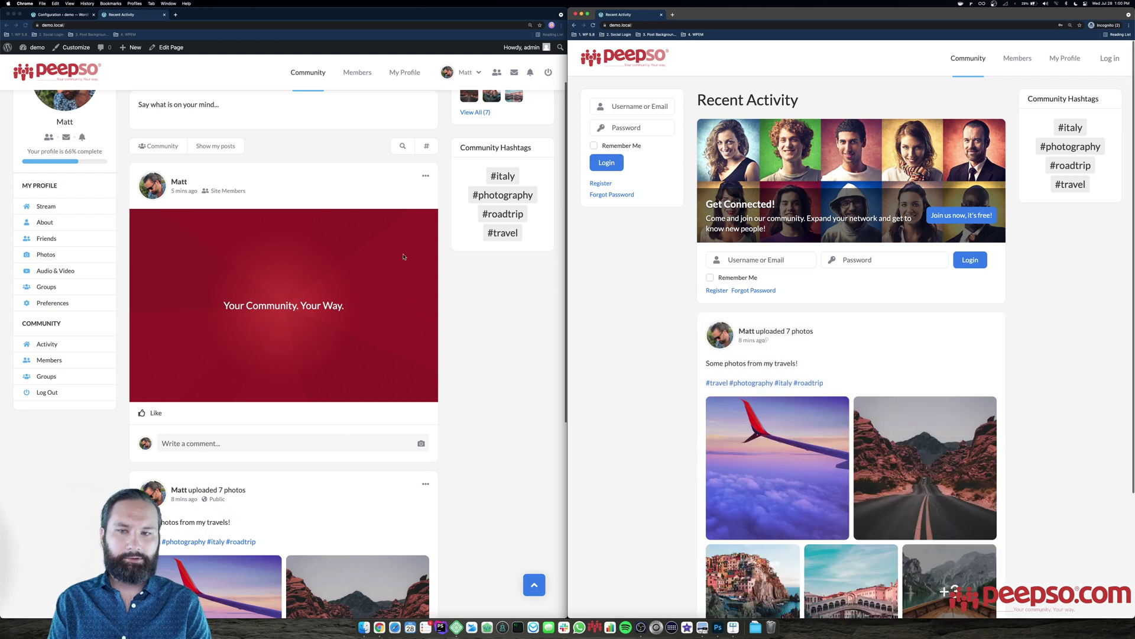
Step: Make the post Public again and confirm guests can see it
left_click(249, 187)
left_click(228, 190)
left_click(222, 205)
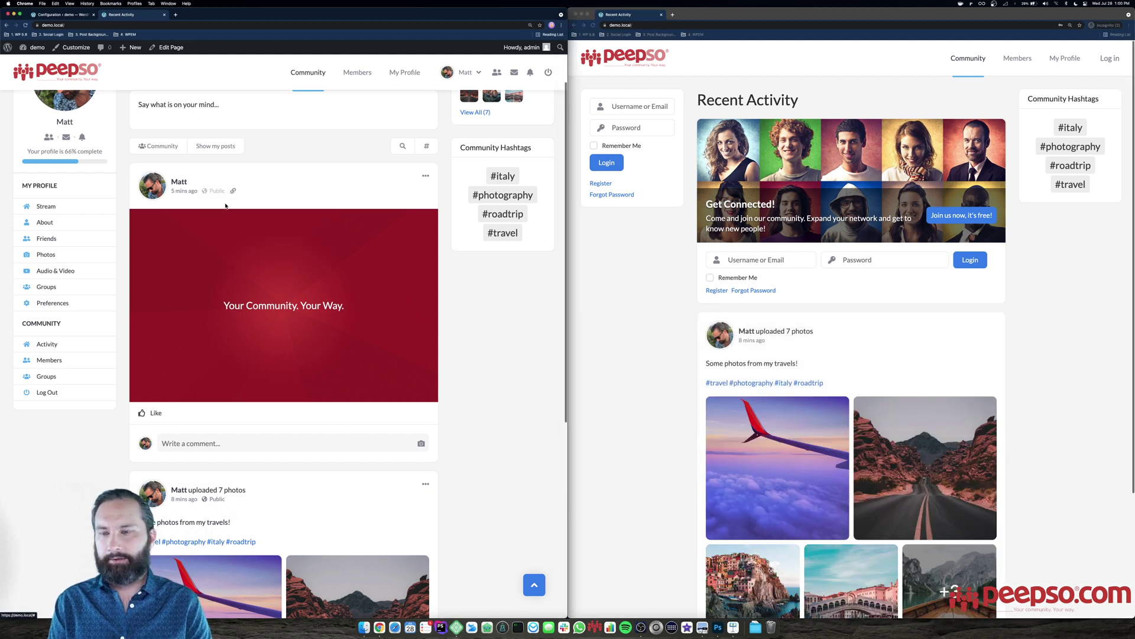
left_click(605, 304)
key("super+r")
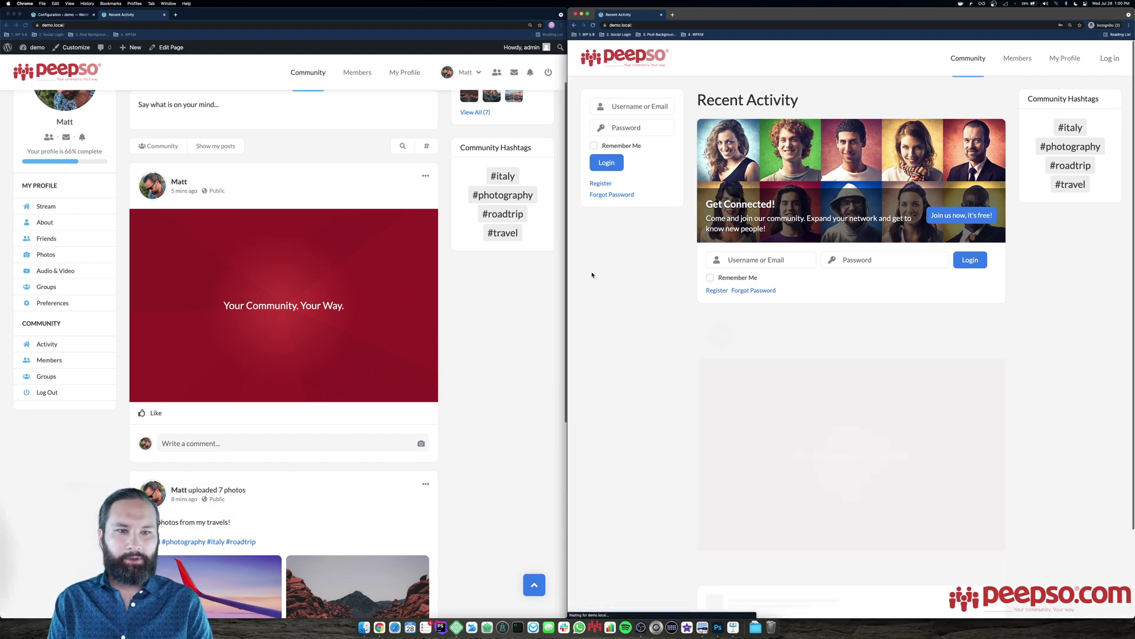
left_click(62, 14)
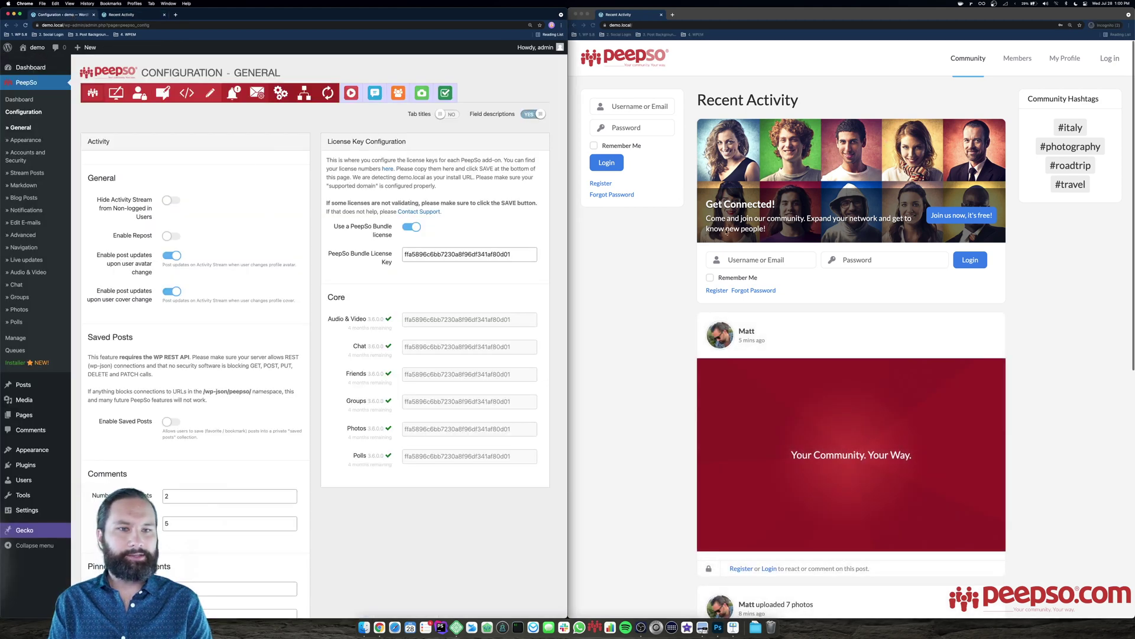
Step: Set the callout header to 'Join our community!', trim the callout text, and make the button 'Join now!'
left_click(847, 150)
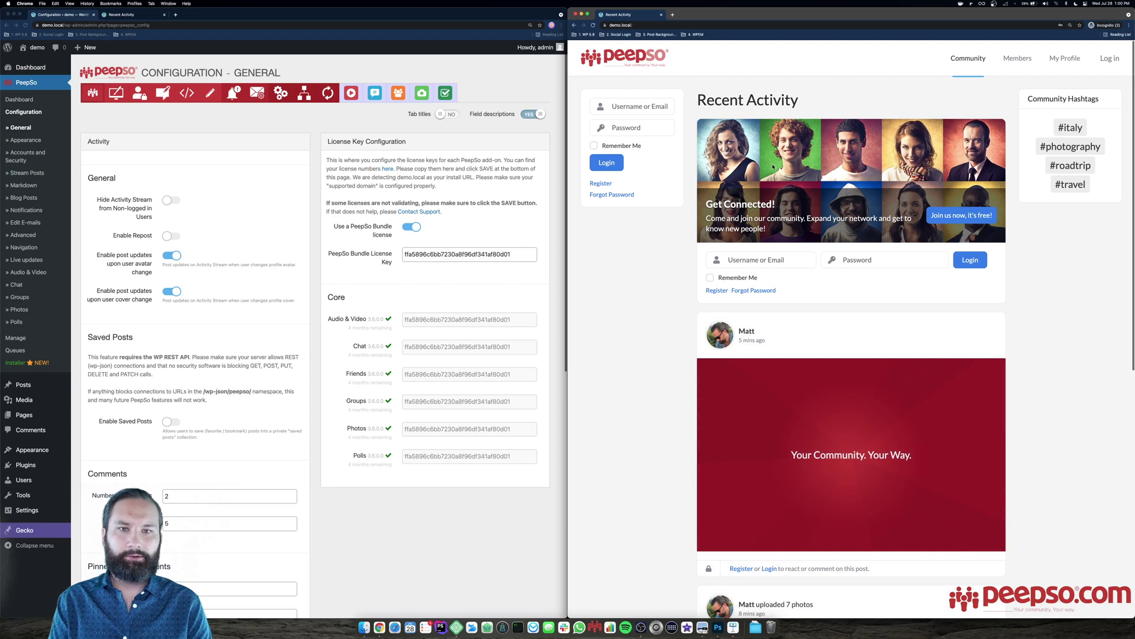
left_click(341, 119)
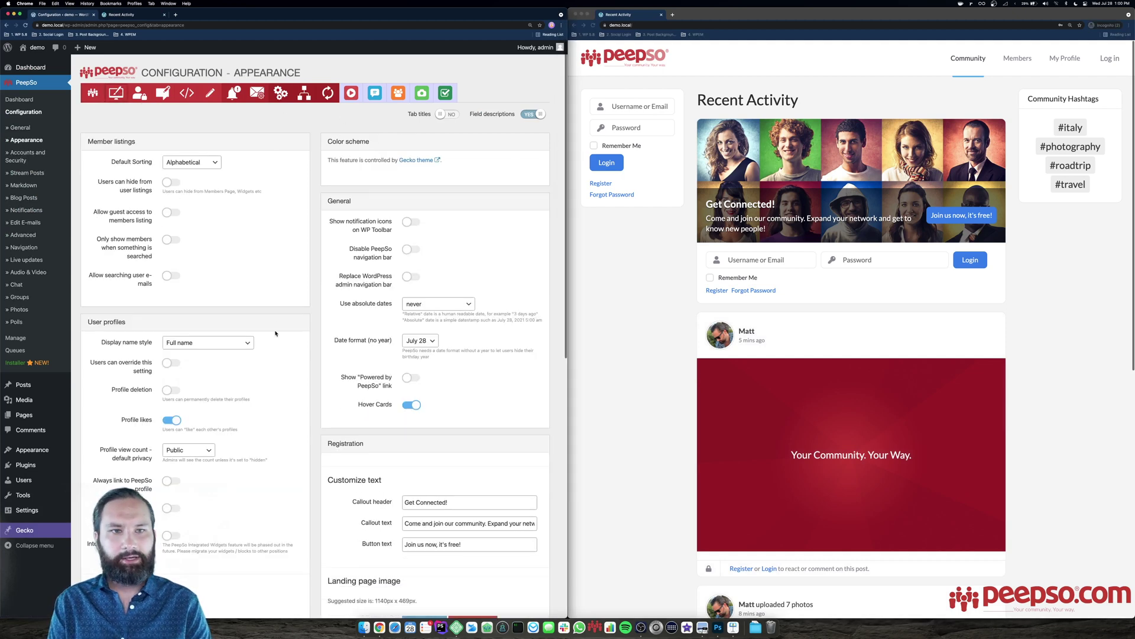
scroll(463, 419, "down", 3)
triple_click(445, 411)
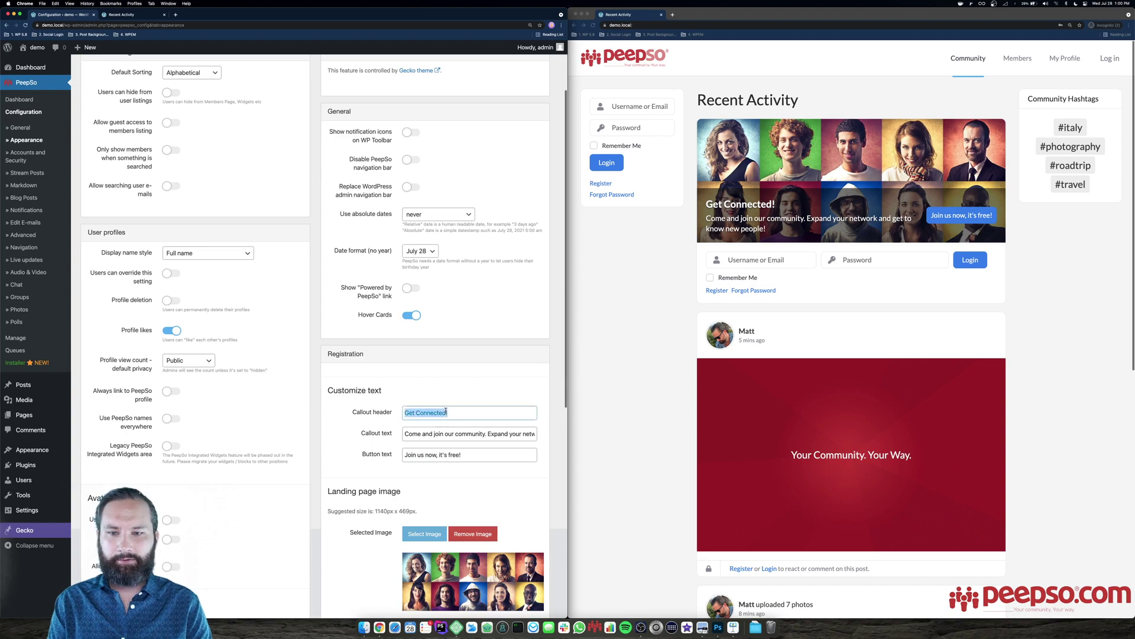
scroll(445, 411, "down", 2)
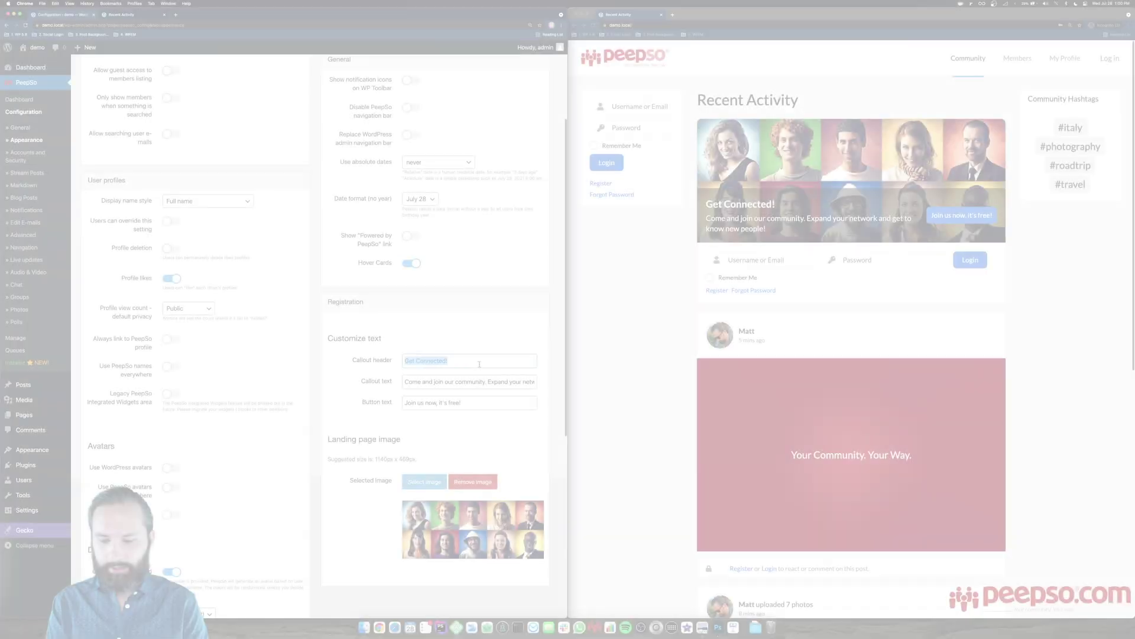
type("Join our community")
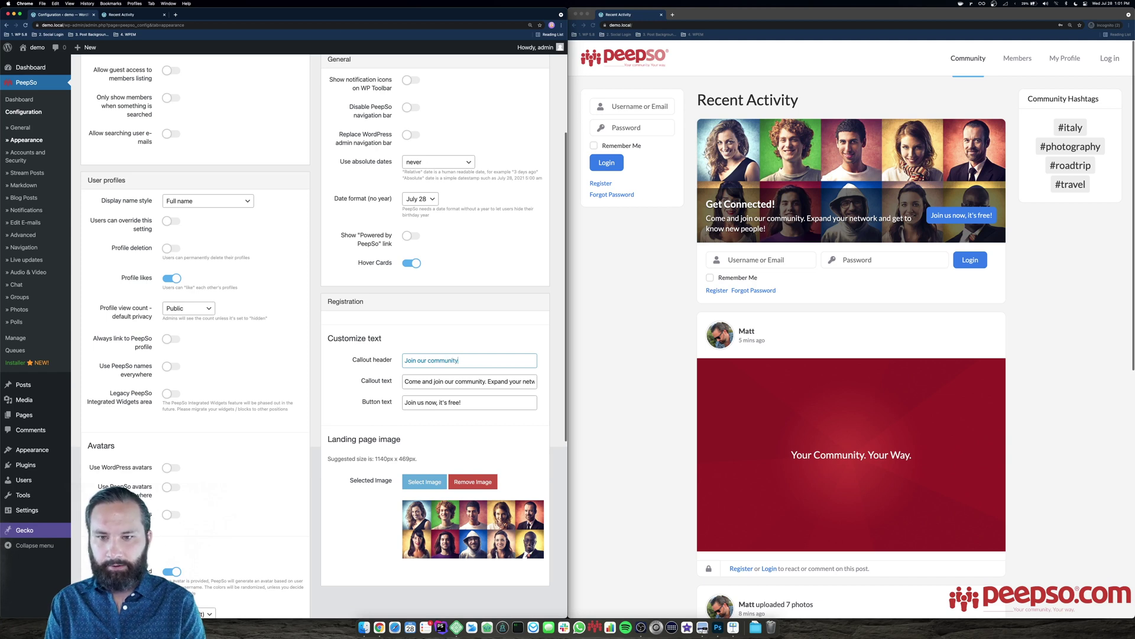
type("!")
key("Tab")
key("Left")
key("shift+alt+Right")
key("shift+alt+Right")
key("shift+alt+Right")
key("shift+alt+Right")
key("shift+alt+Right")
key("BackSpace")
key("Delete")
key("Tab")
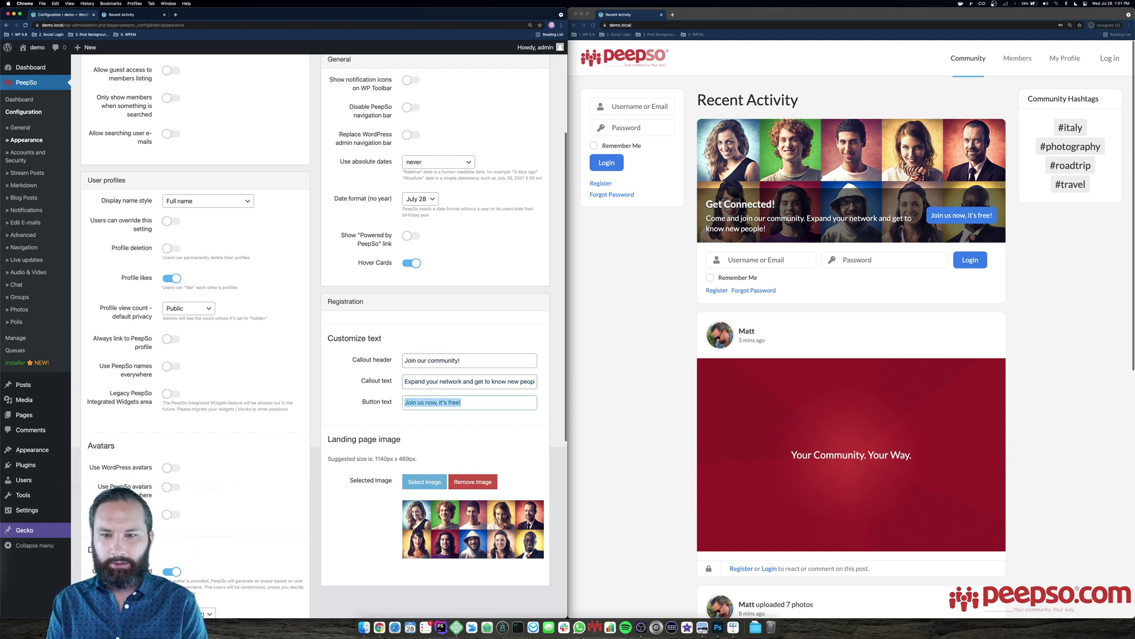
type("Join now!")
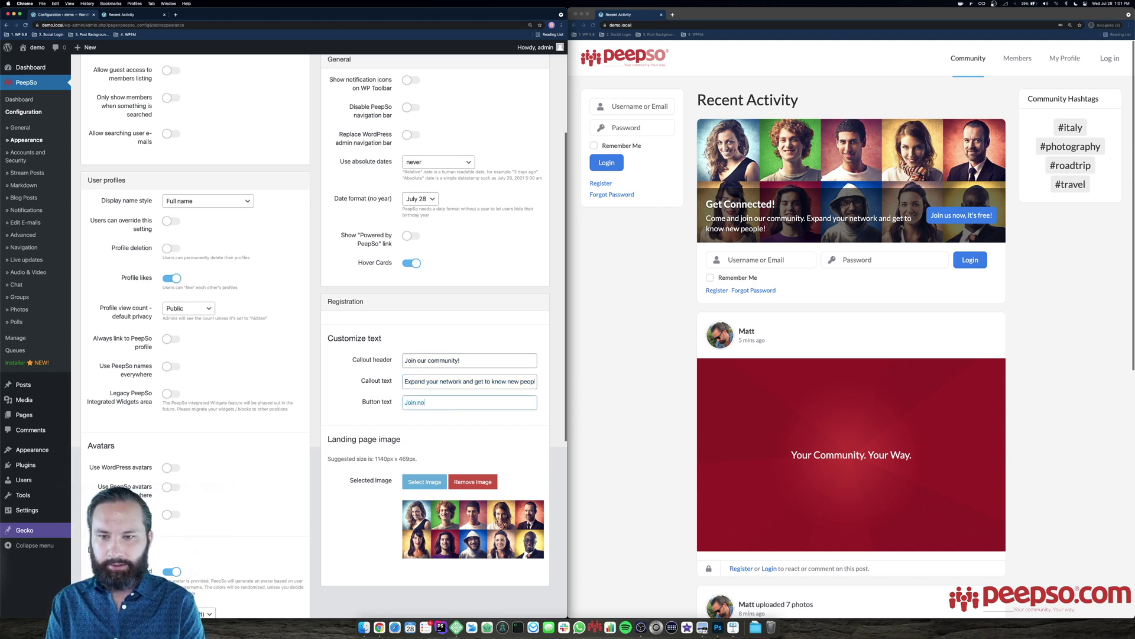
Step: Upload community cover.png and use it as the landing page image
left_click(409, 483)
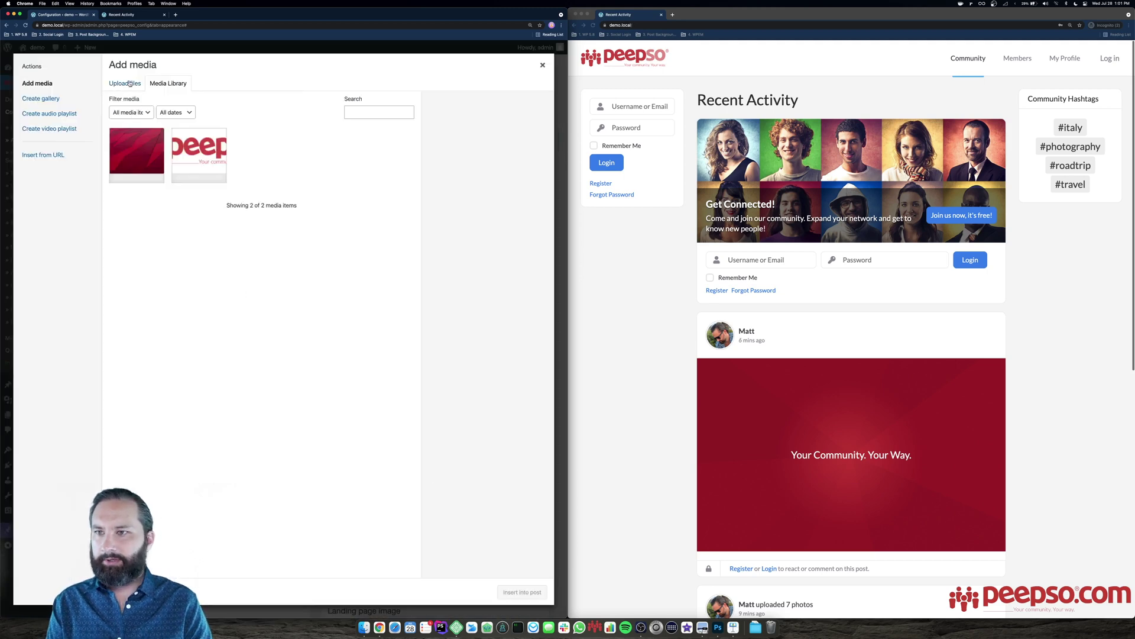
left_click(129, 83)
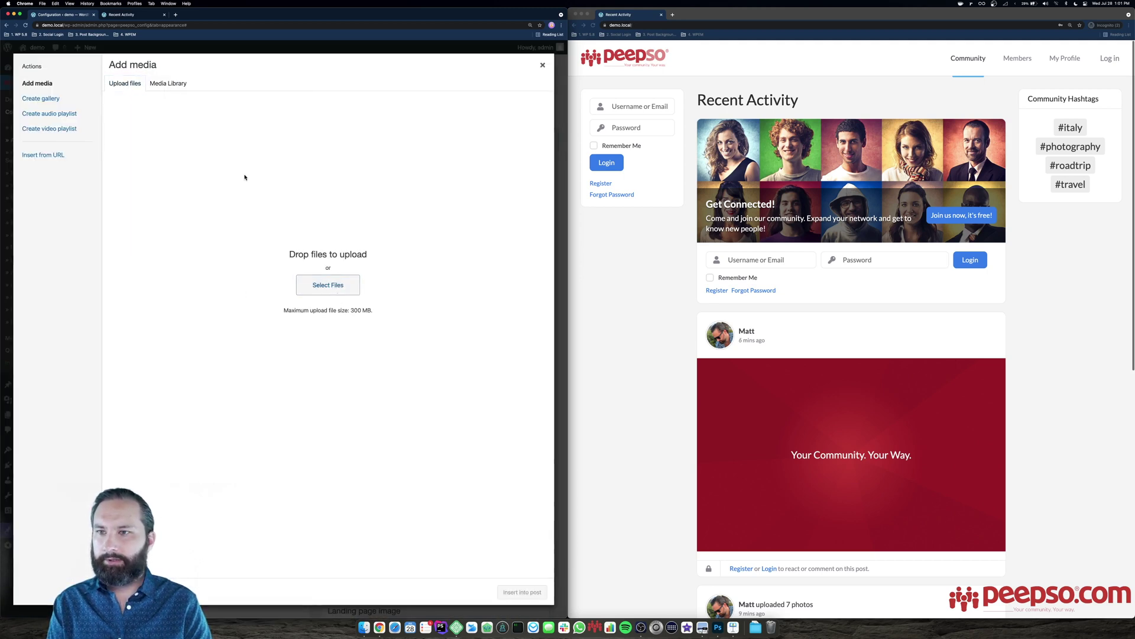
left_click(328, 285)
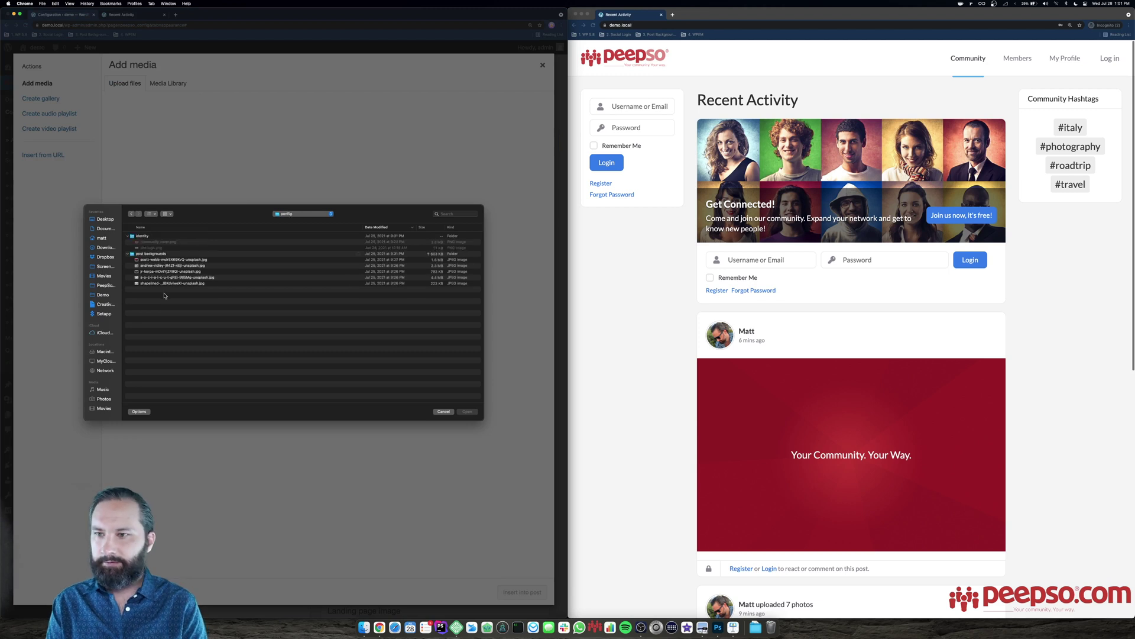
double_click(160, 241)
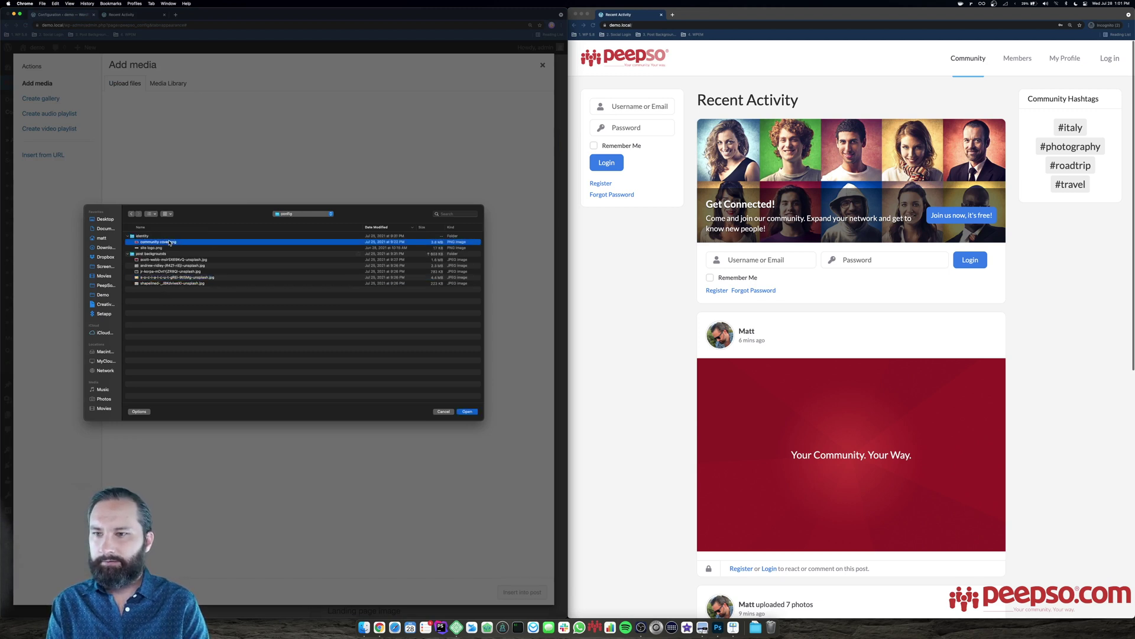
left_click(522, 592)
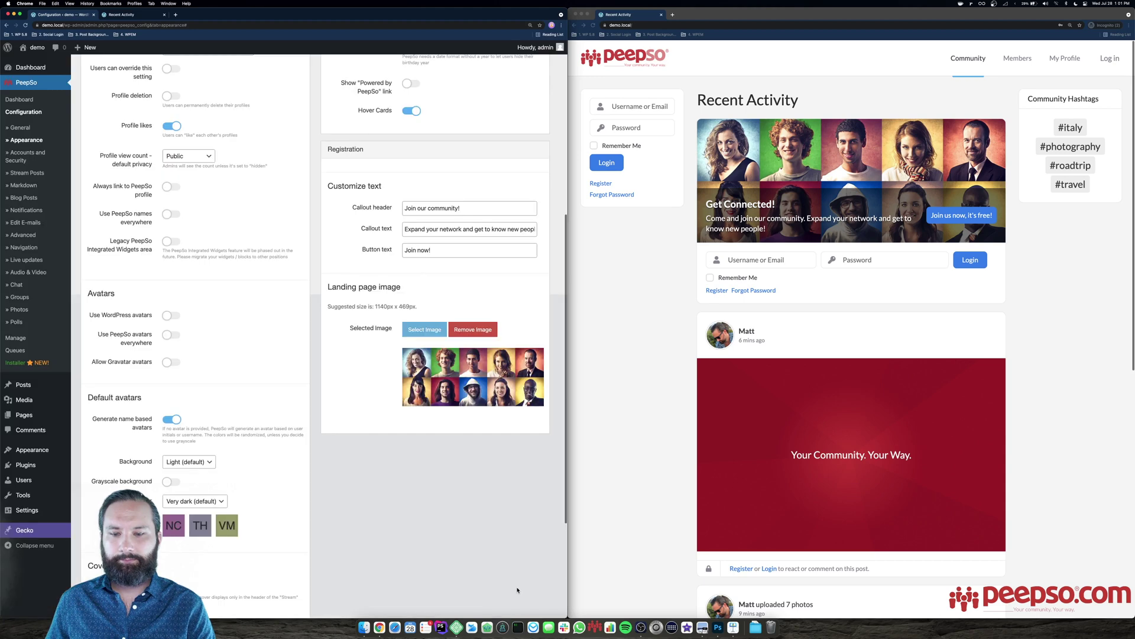
scroll(379, 438, "down", 5)
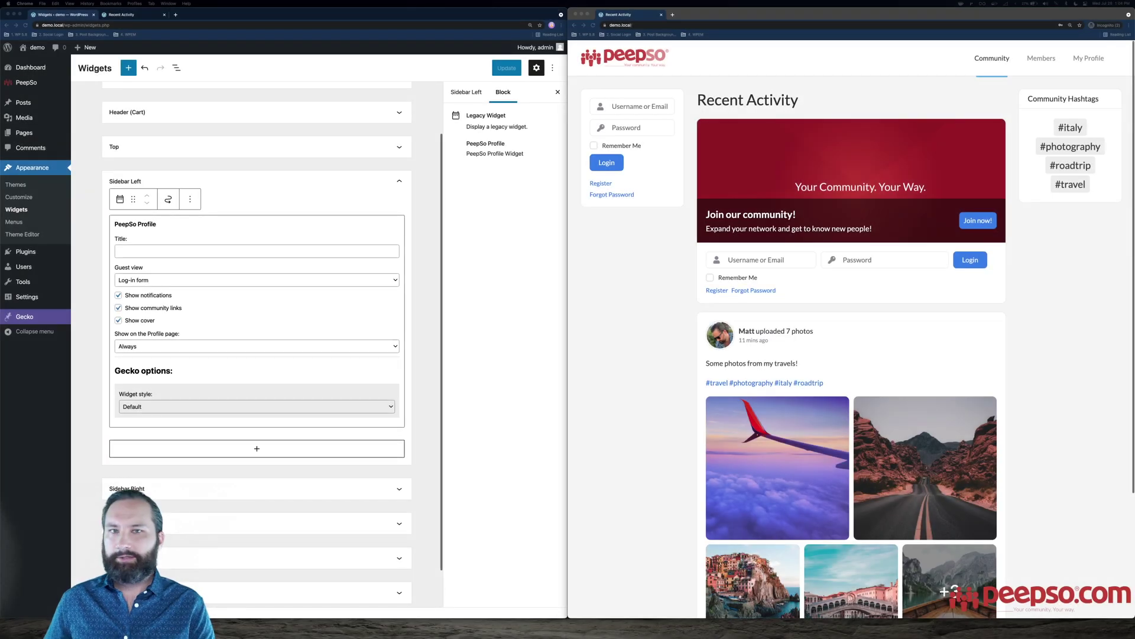
Step: Keep Gecko's 'Redirect guests to' setting at Disabled, then show Recent Activity maximized
left_click(618, 278)
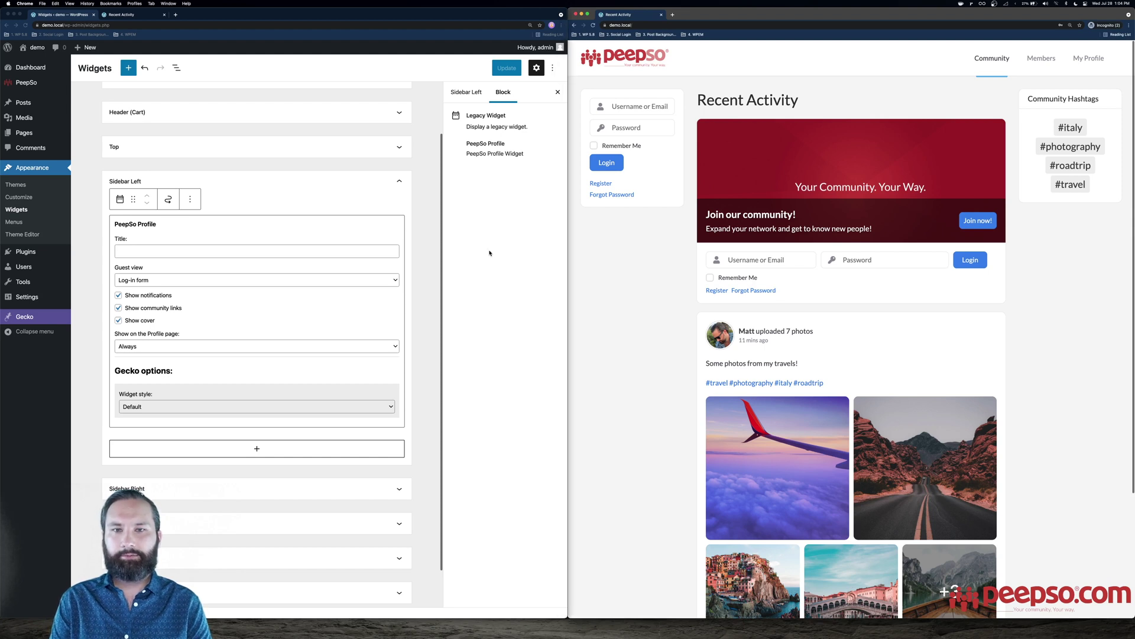
left_click(500, 217)
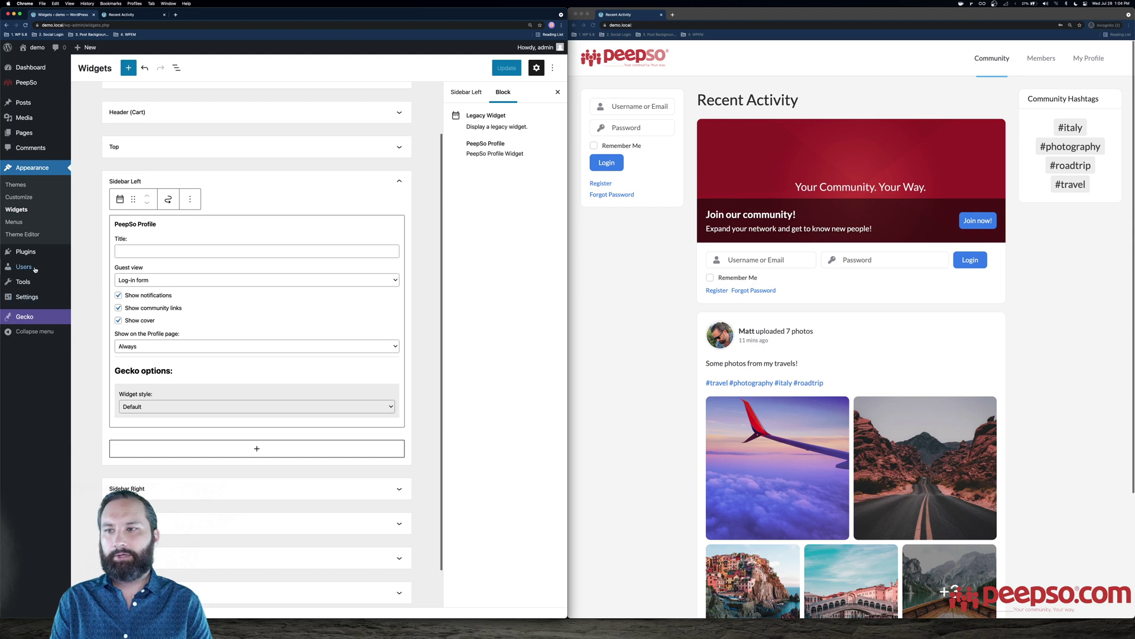
left_click(89, 319)
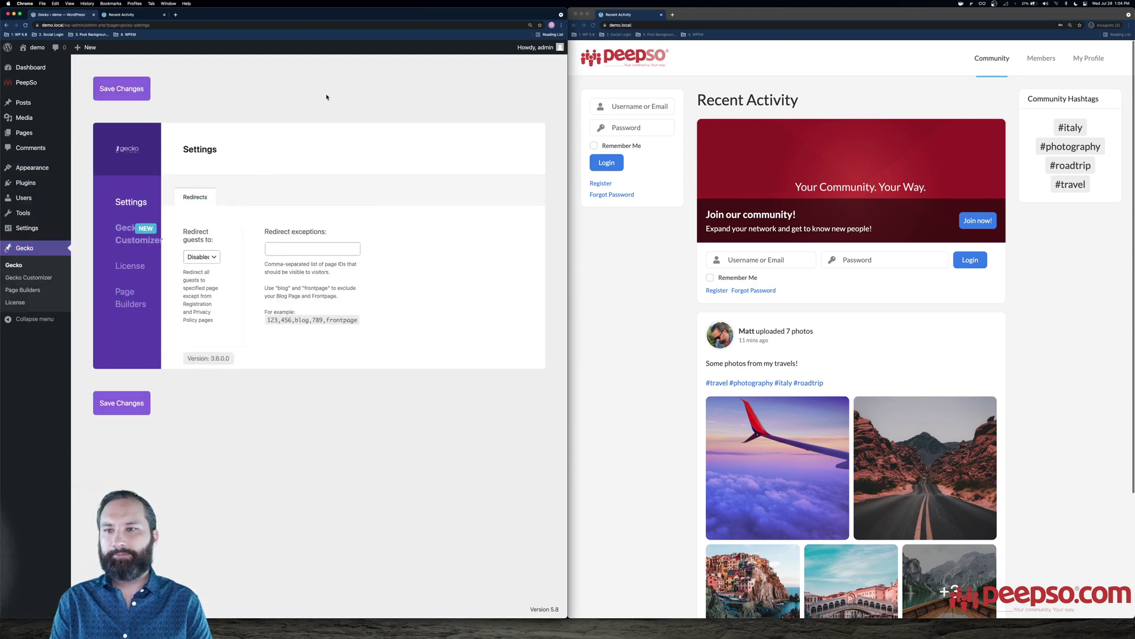
left_click(217, 258)
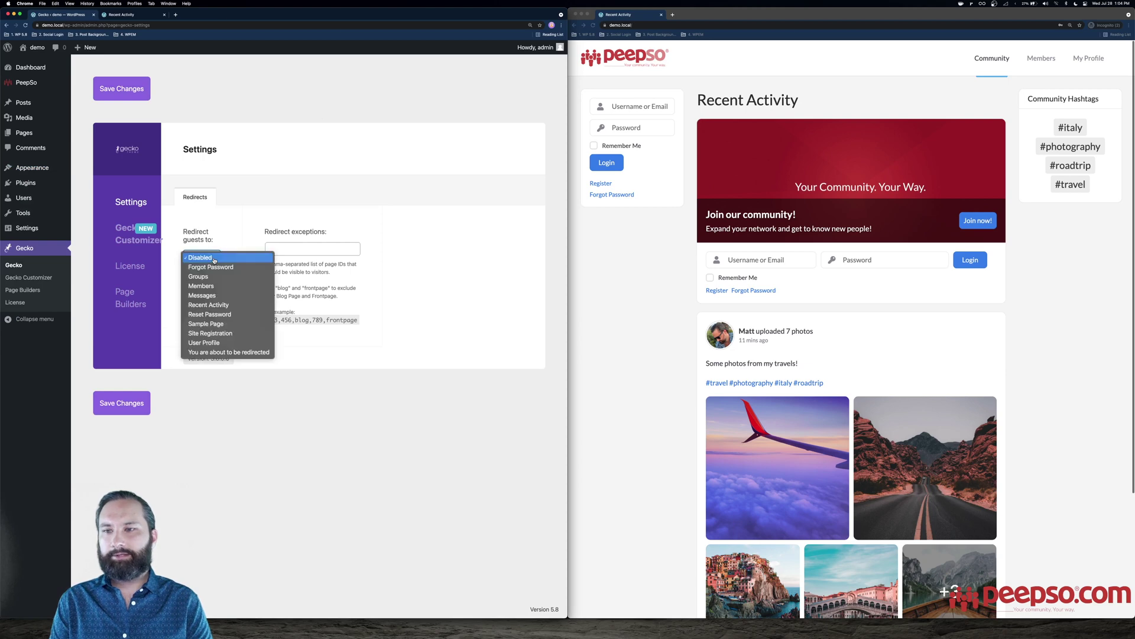
left_click(300, 249)
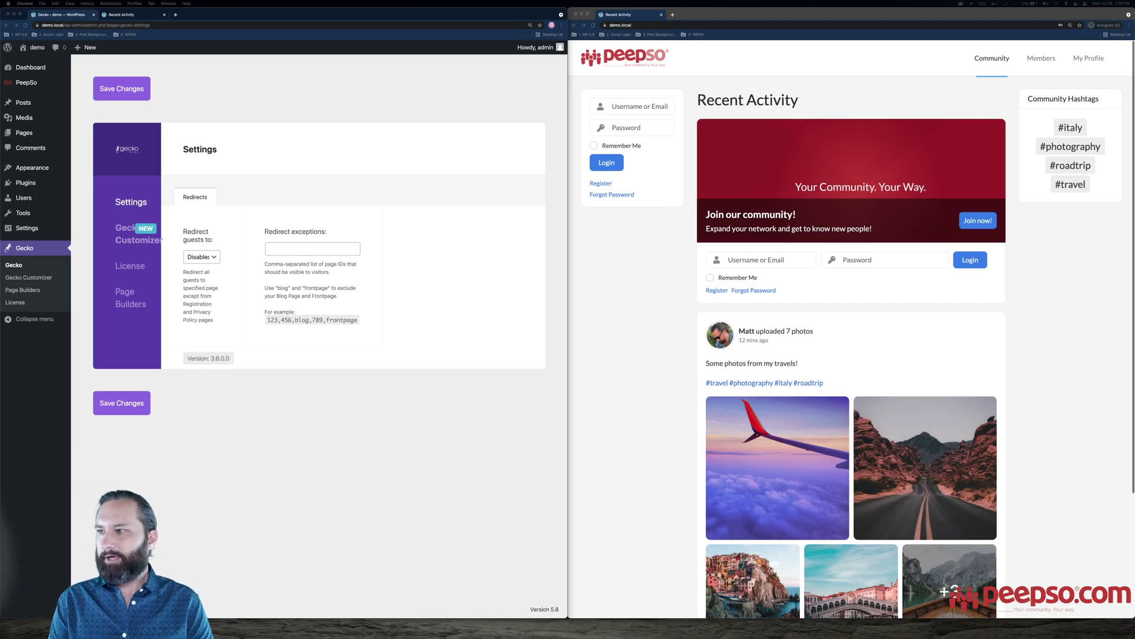
left_click(142, 15)
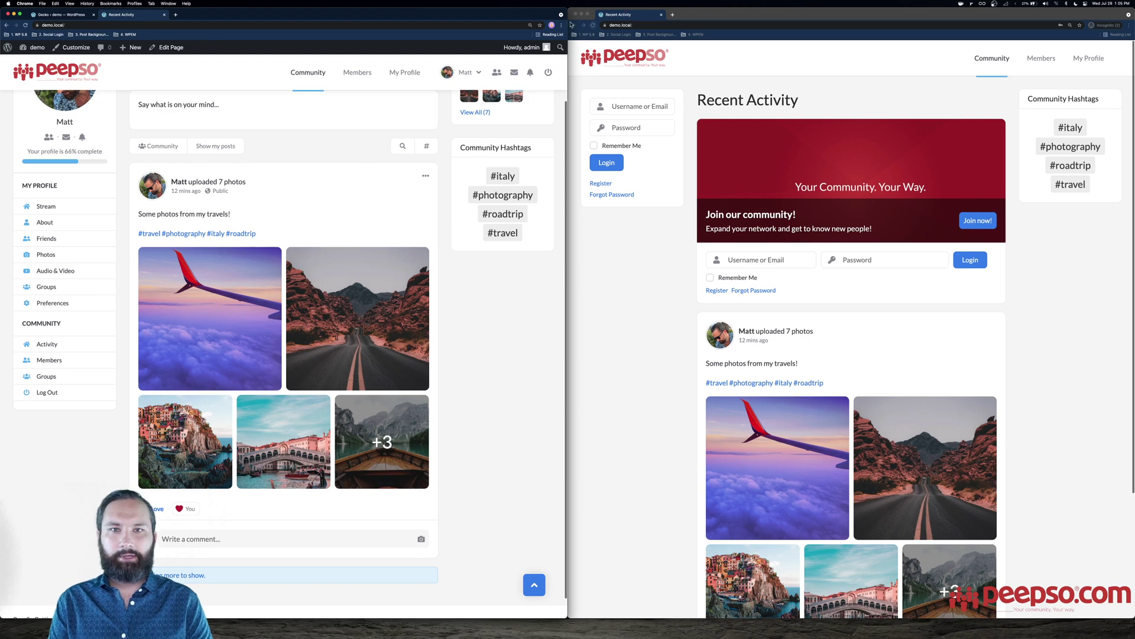
double_click(518, 19)
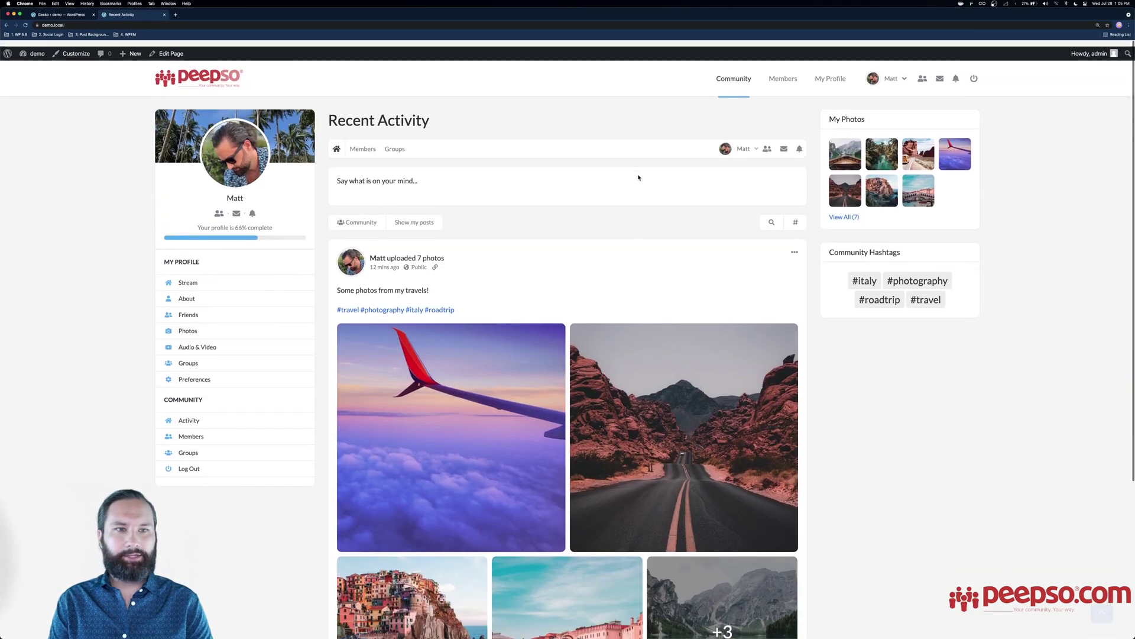